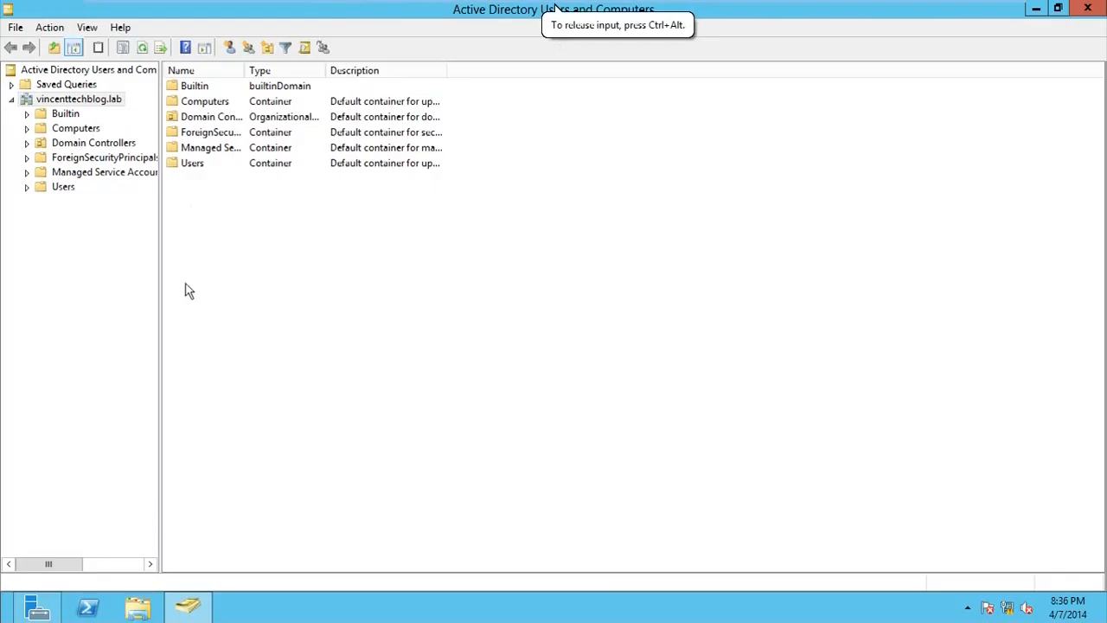
Widen the console tree and add a First_Department organizational unit directly under vincenttechblog.lab
left_click_drag(159, 247, 232, 248)
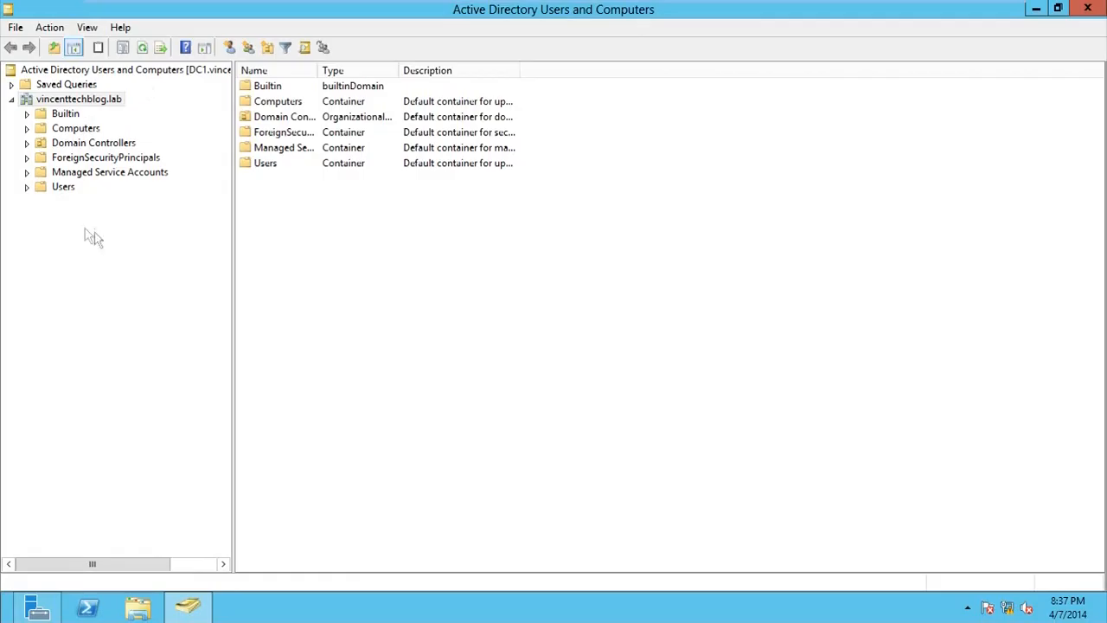
left_click(72, 103)
right_click(38, 102)
mouse_move(149, 232)
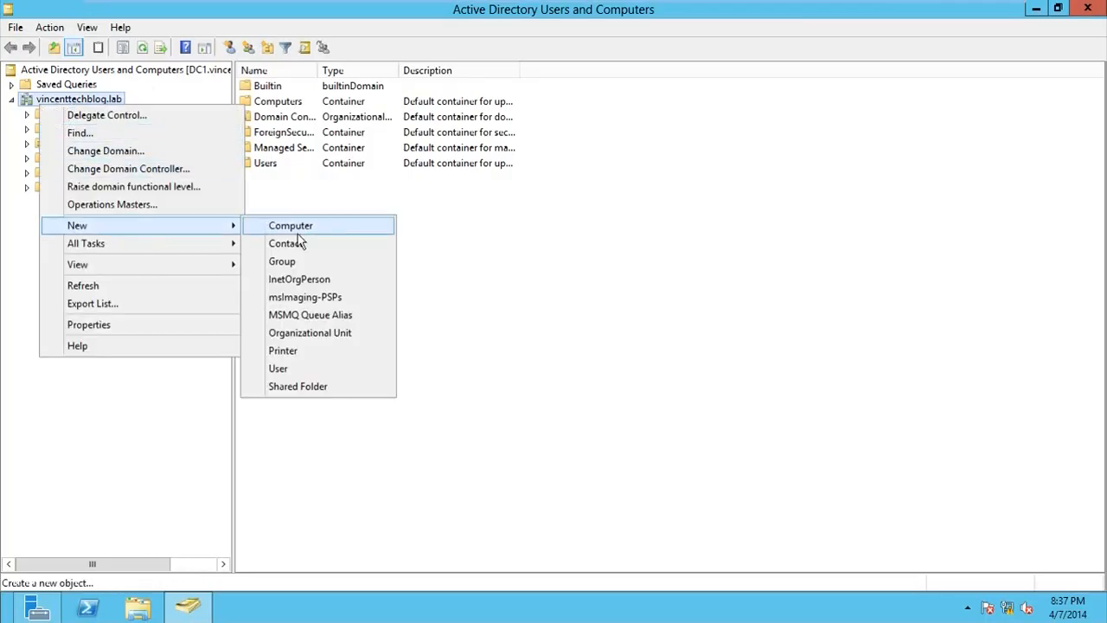
left_click(316, 332)
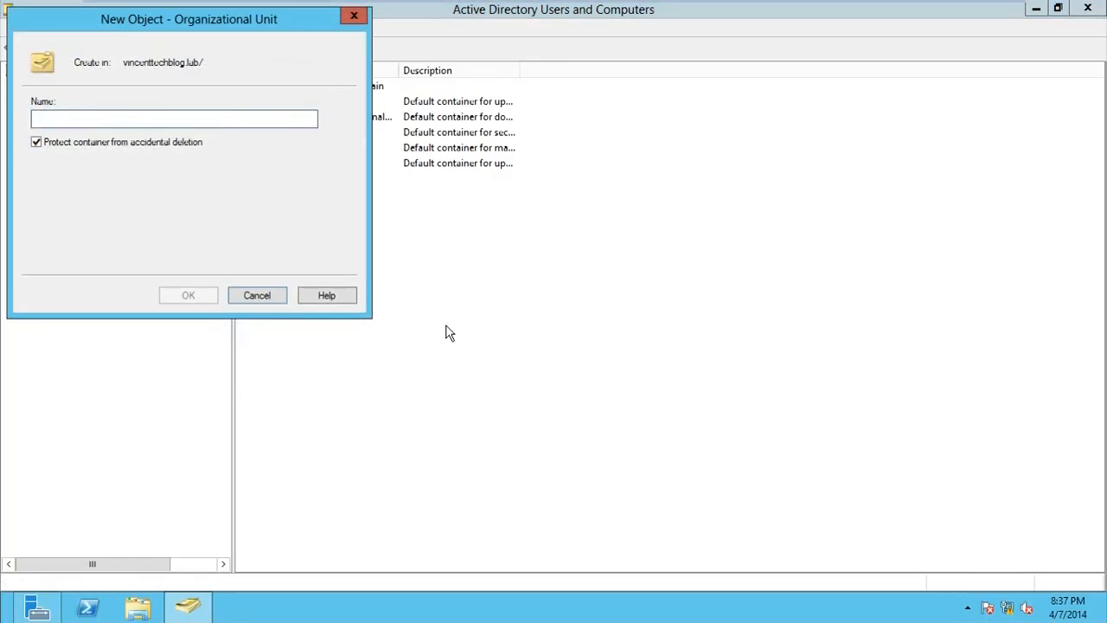
type("First")
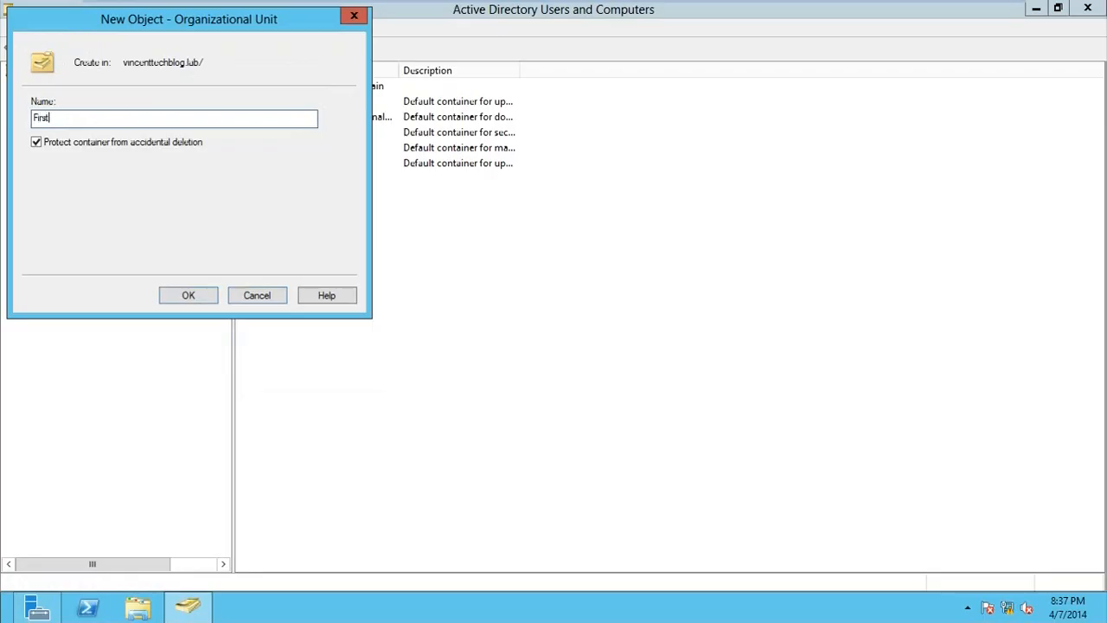
type("_Deput")
key("BackSpace")
key("BackSpace")
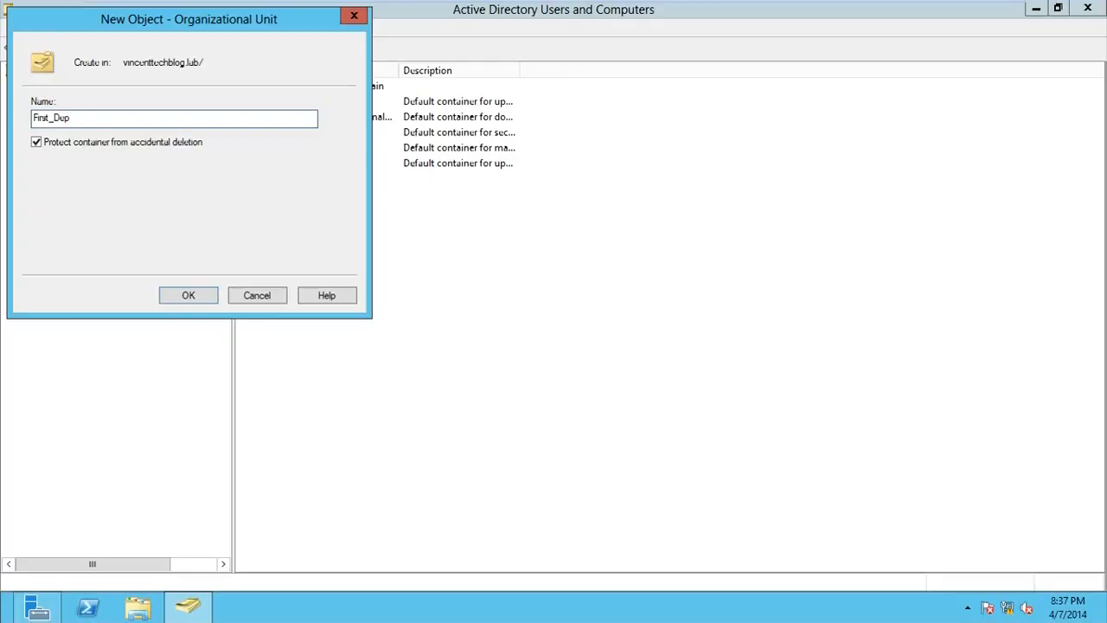
type("artment")
left_click(189, 295)
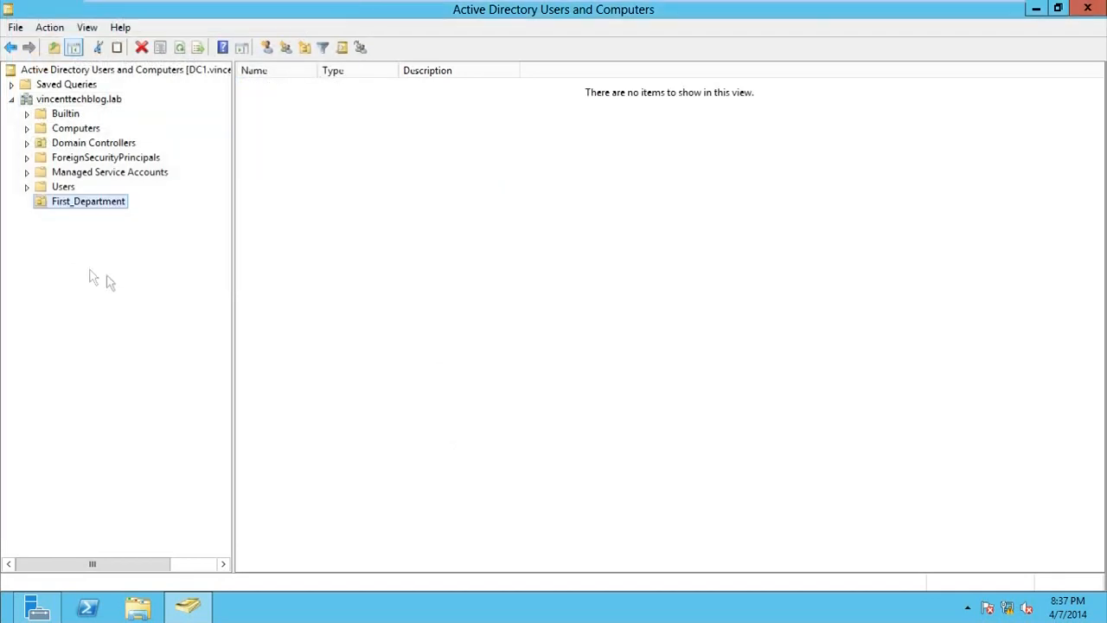
Create a Computers organizational unit inside First_Department
right_click(63, 204)
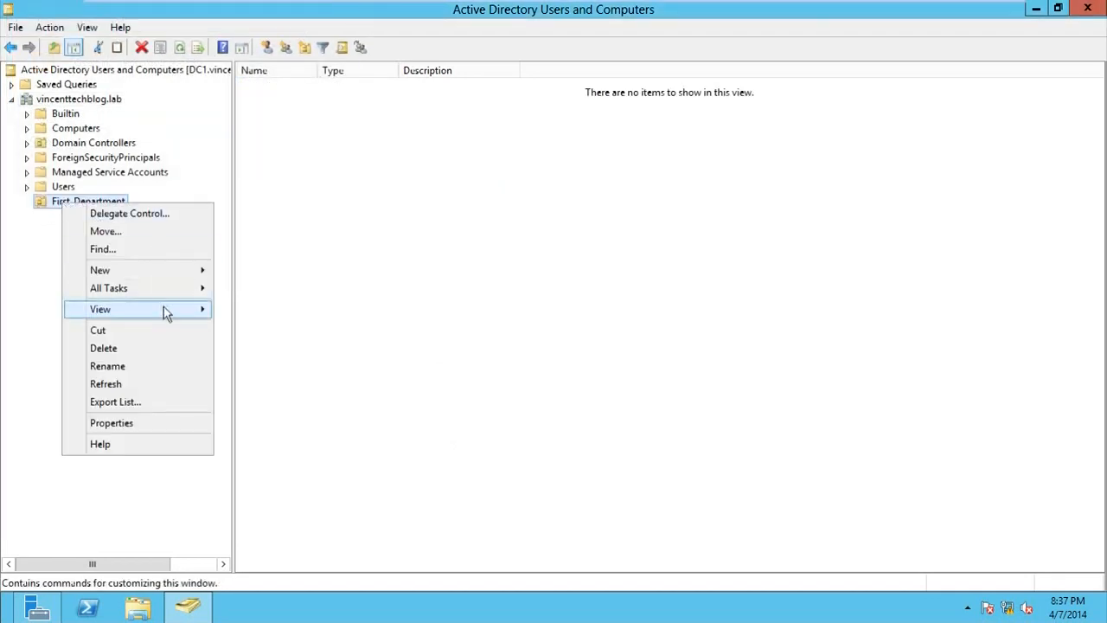
mouse_move(171, 275)
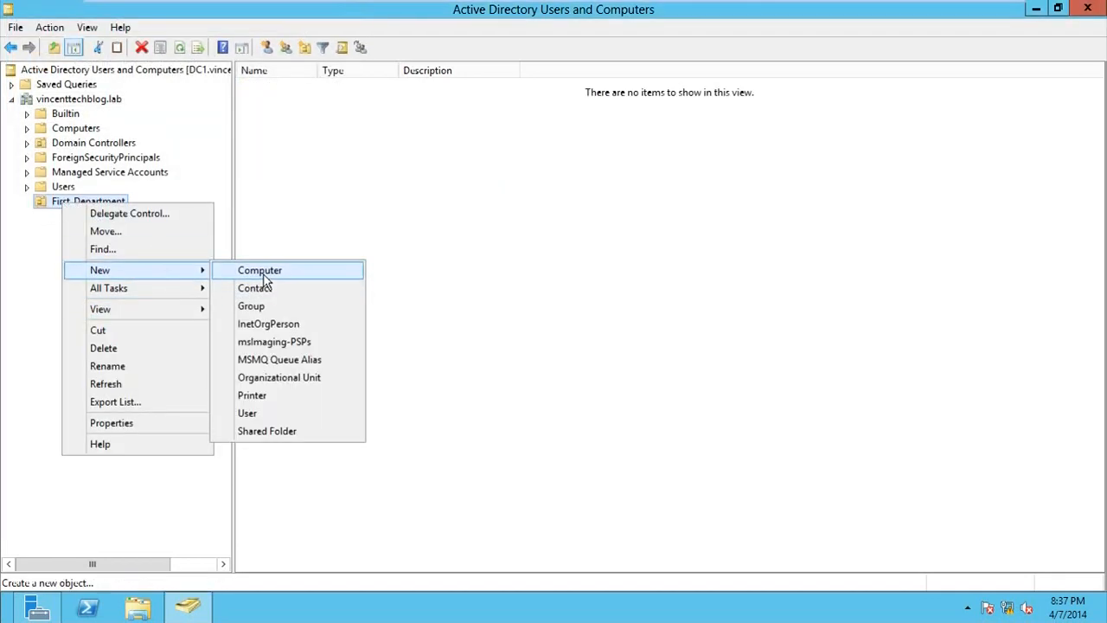
left_click(275, 381)
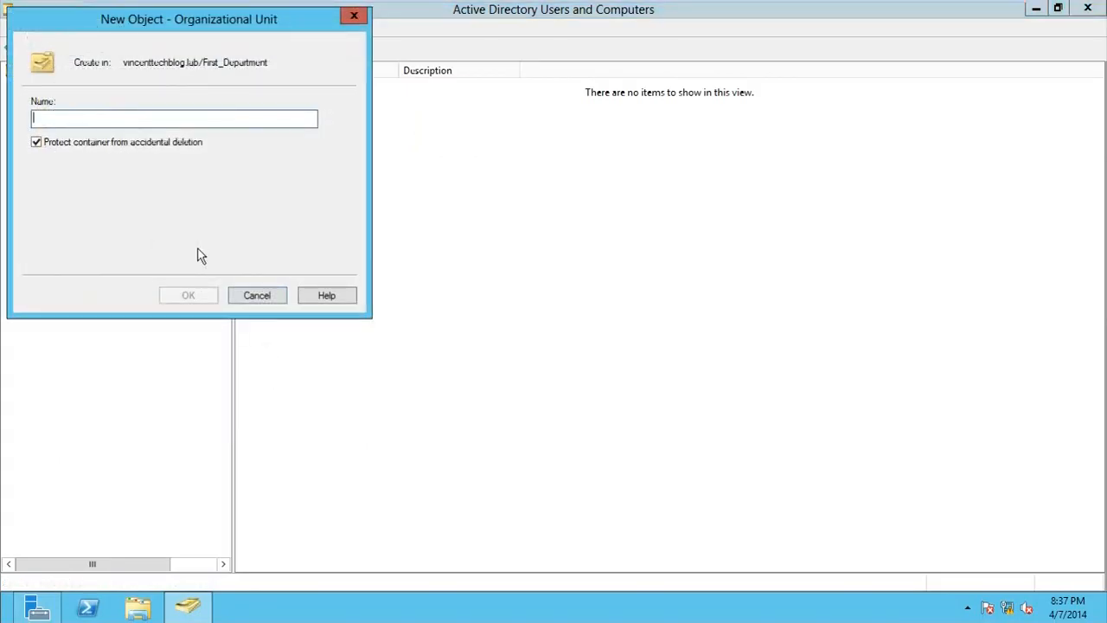
type("Com")
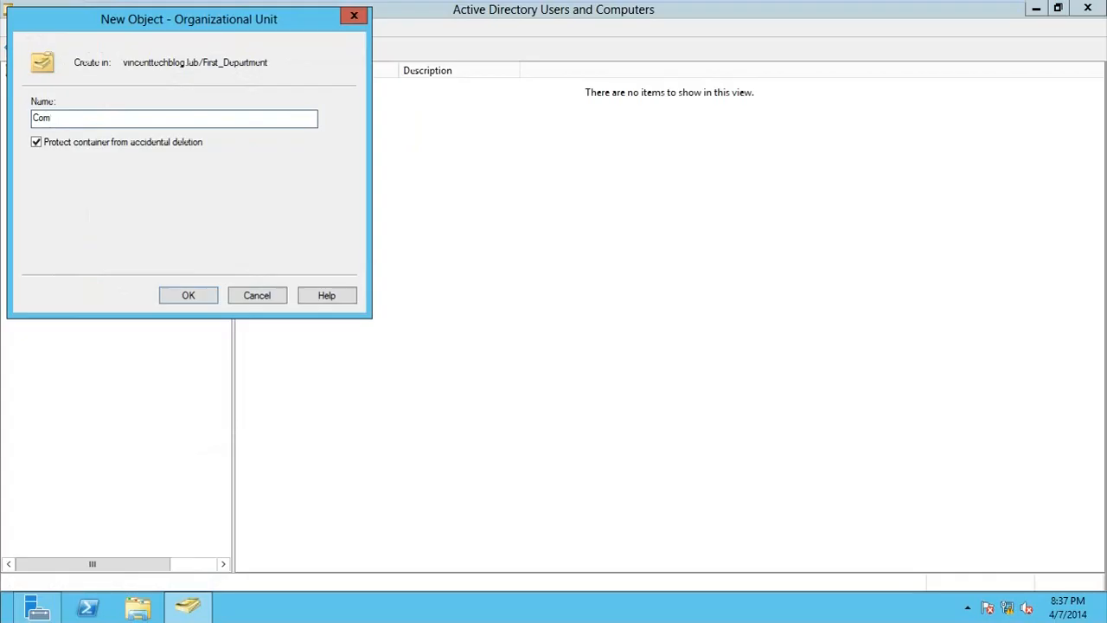
type("puters")
left_click(177, 296)
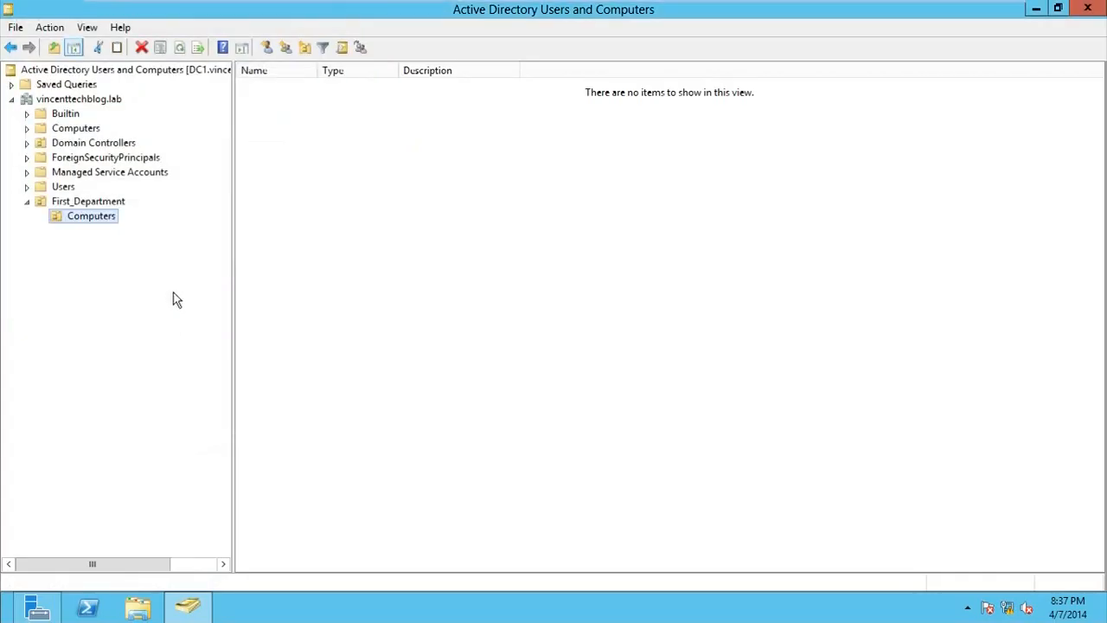
Create a Users organizational unit inside First_Department, then view the new Computers unit
right_click(78, 202)
mouse_move(148, 276)
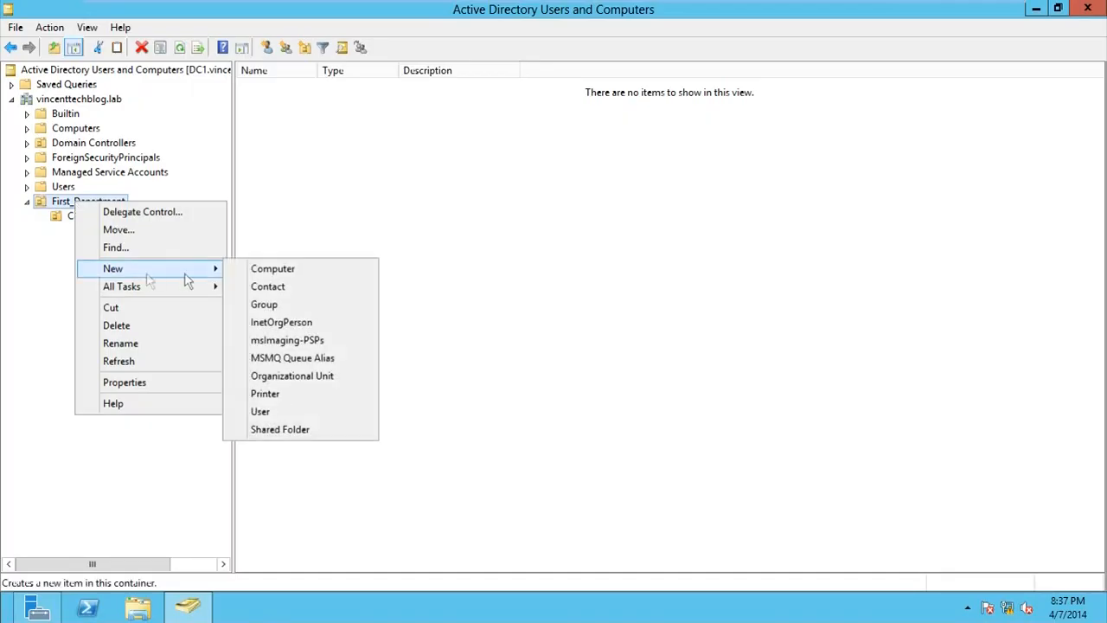
left_click(302, 382)
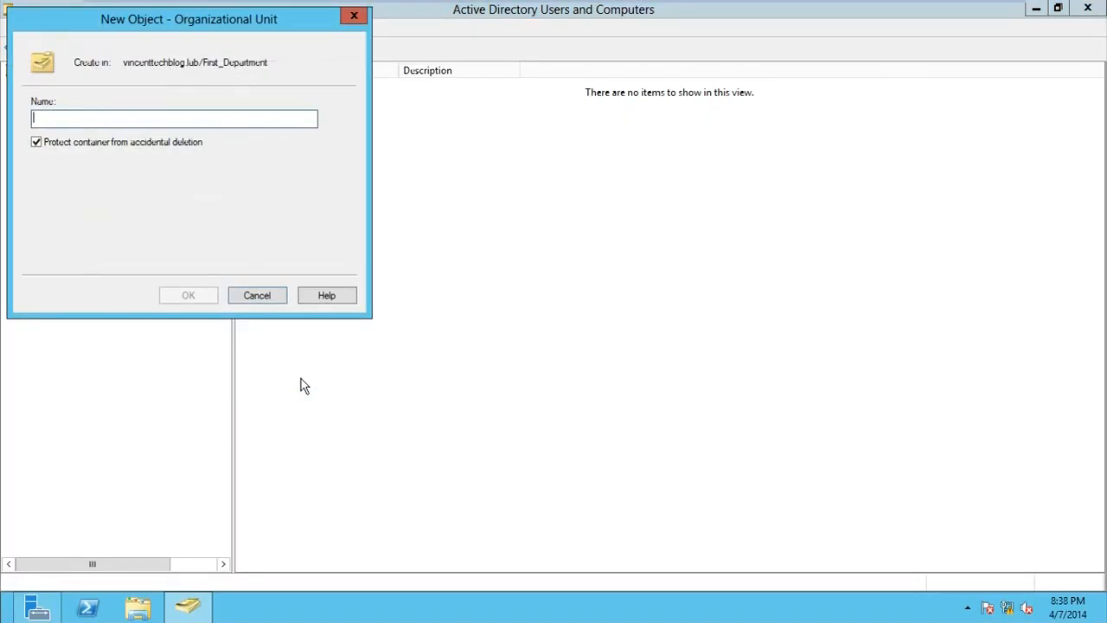
type("Users")
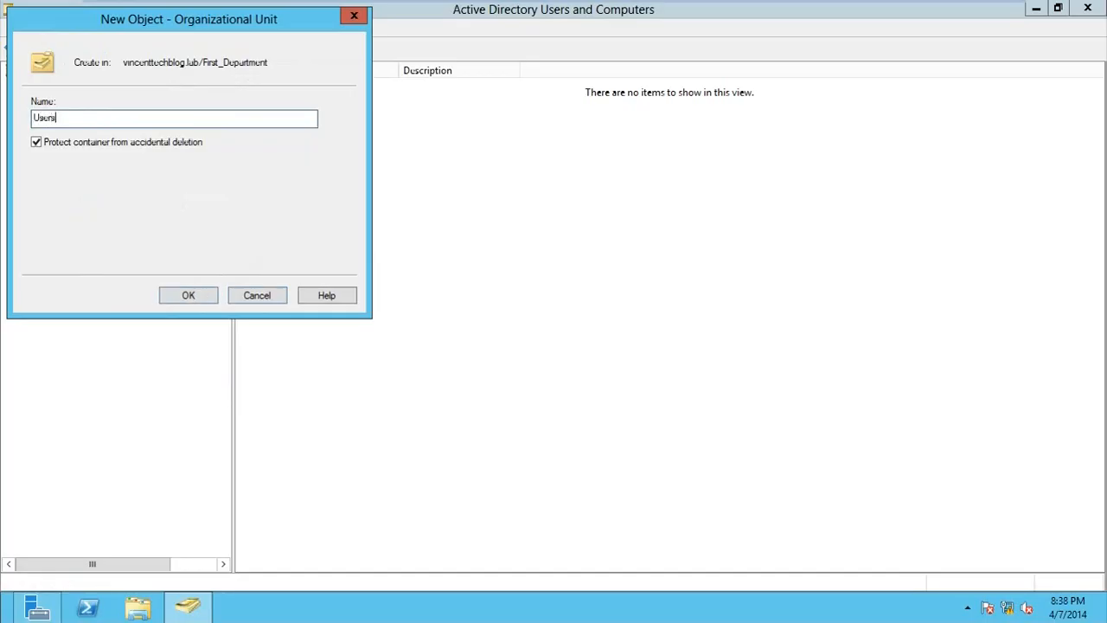
left_click(207, 295)
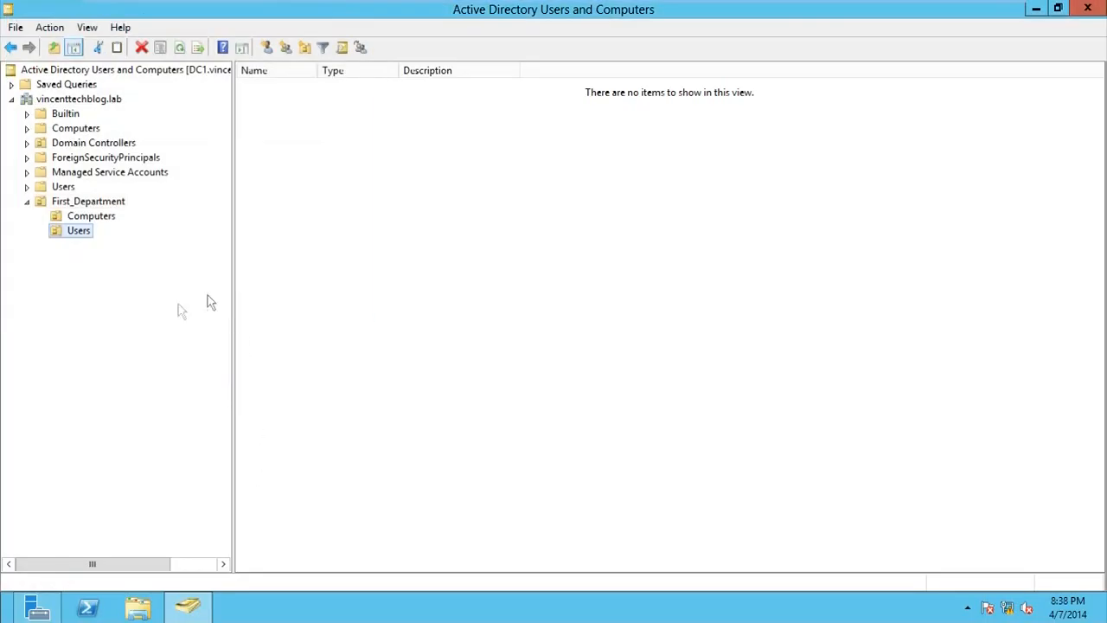
left_click(83, 217)
Browse First_Department's empty Computers and Users units
left_click(80, 233)
left_click(86, 219)
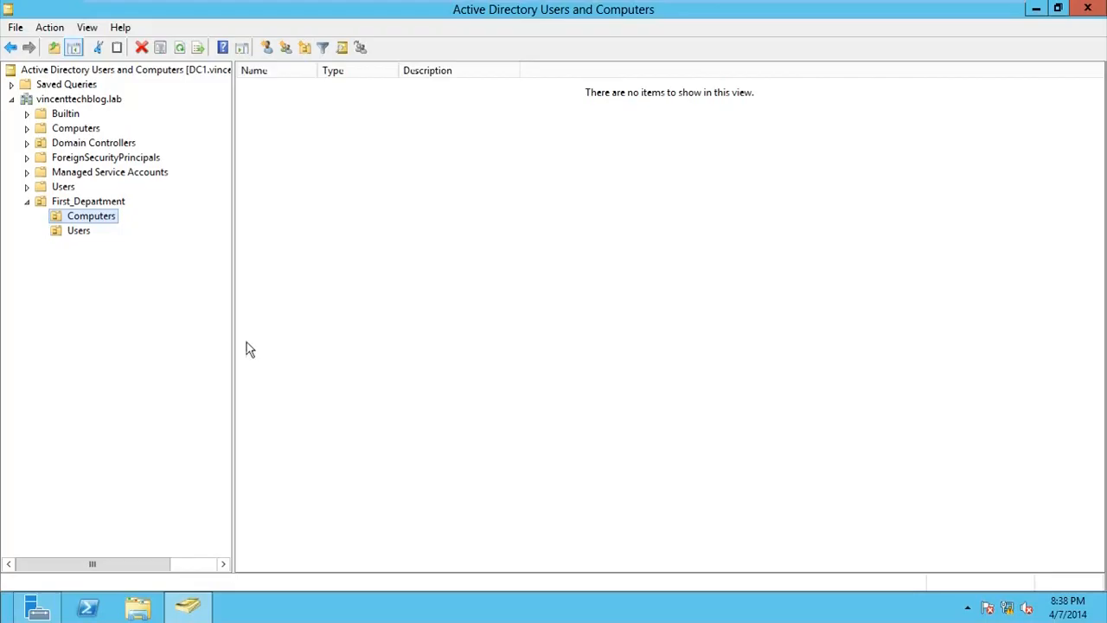
left_click(73, 234)
left_click(79, 220)
left_click(81, 204)
left_click(80, 214)
Cut CLIENT from the default Computers container and paste it into First_Department's Computers unit, confirming the move
left_click(69, 130)
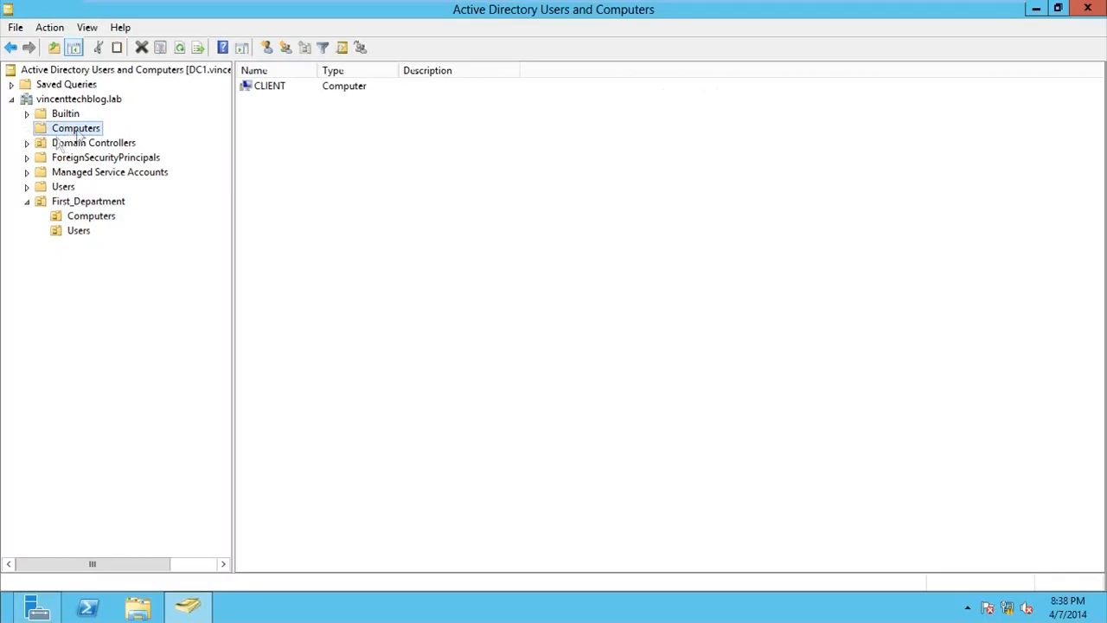
left_click(268, 89)
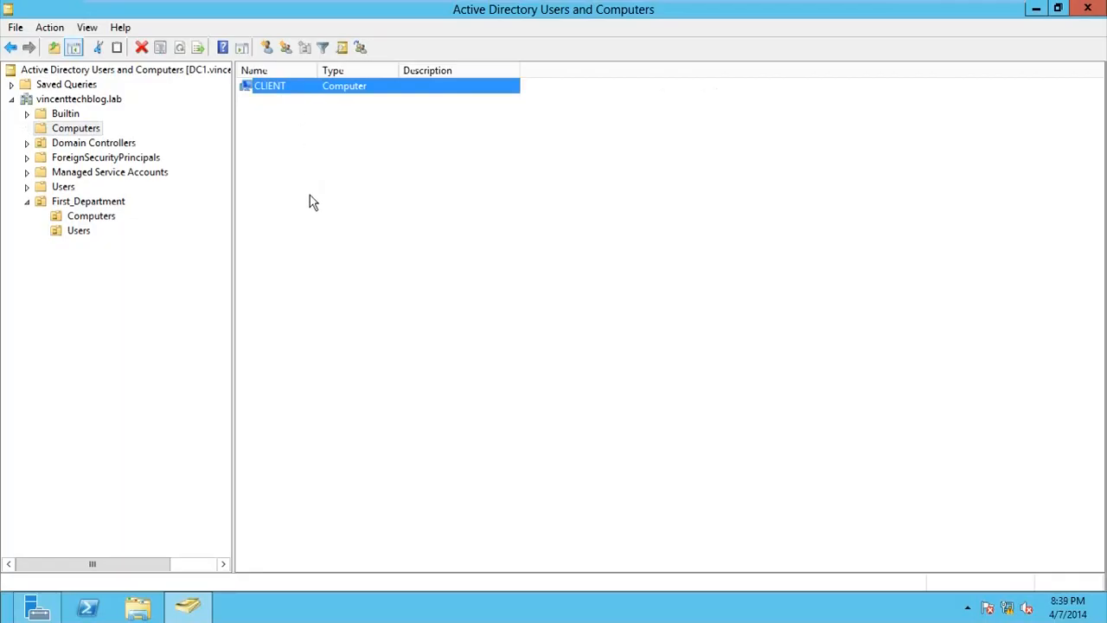
key("ctrl+x")
left_click(93, 219)
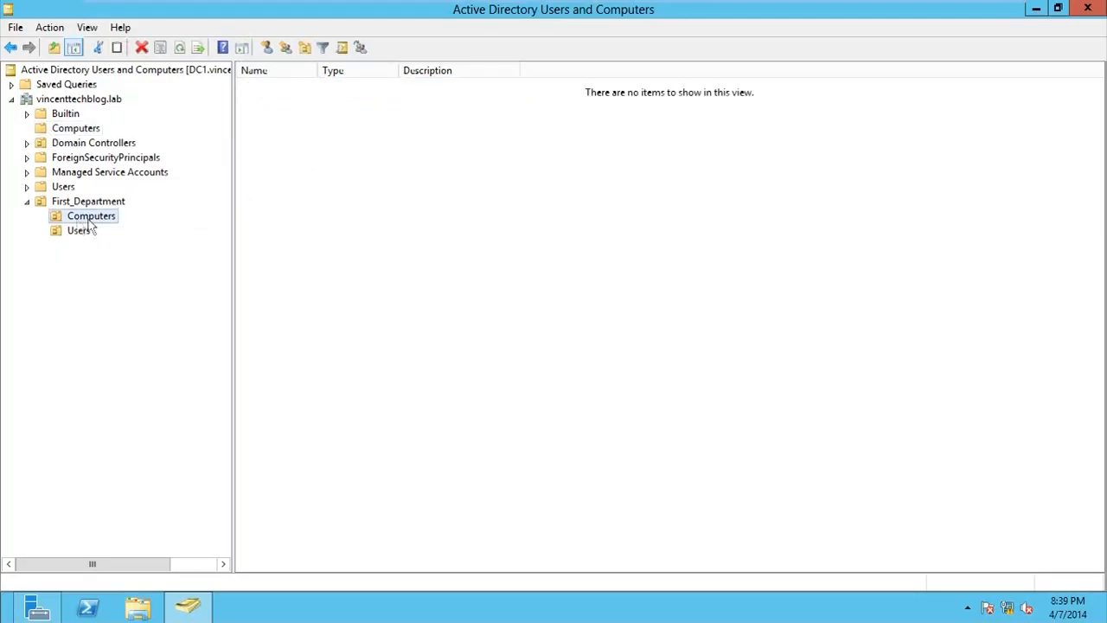
right_click(290, 196)
left_click(345, 303)
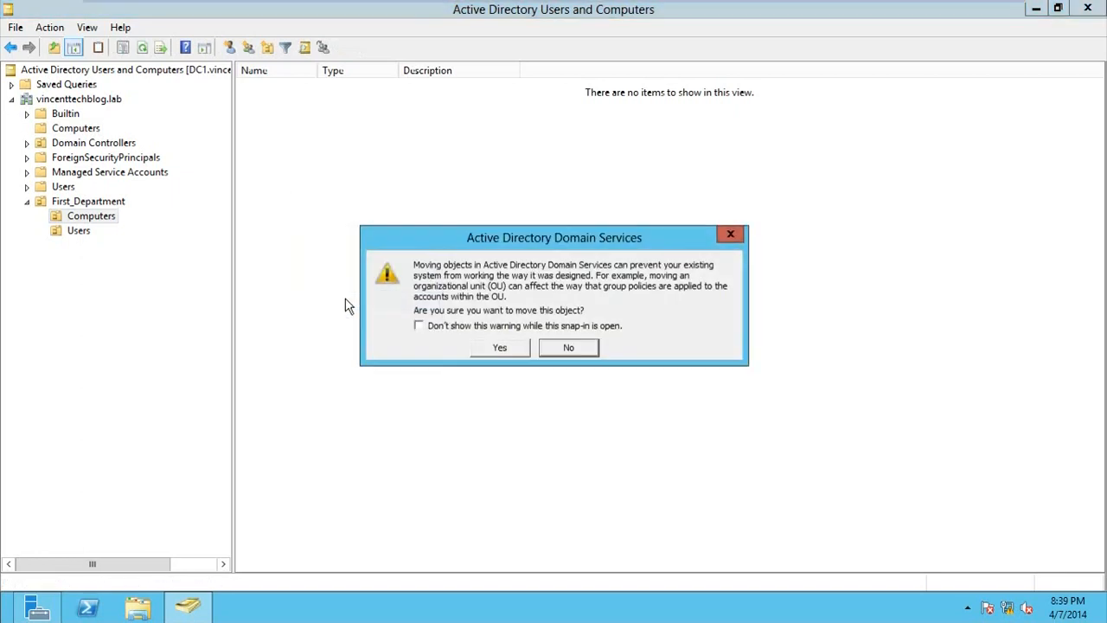
left_click(519, 350)
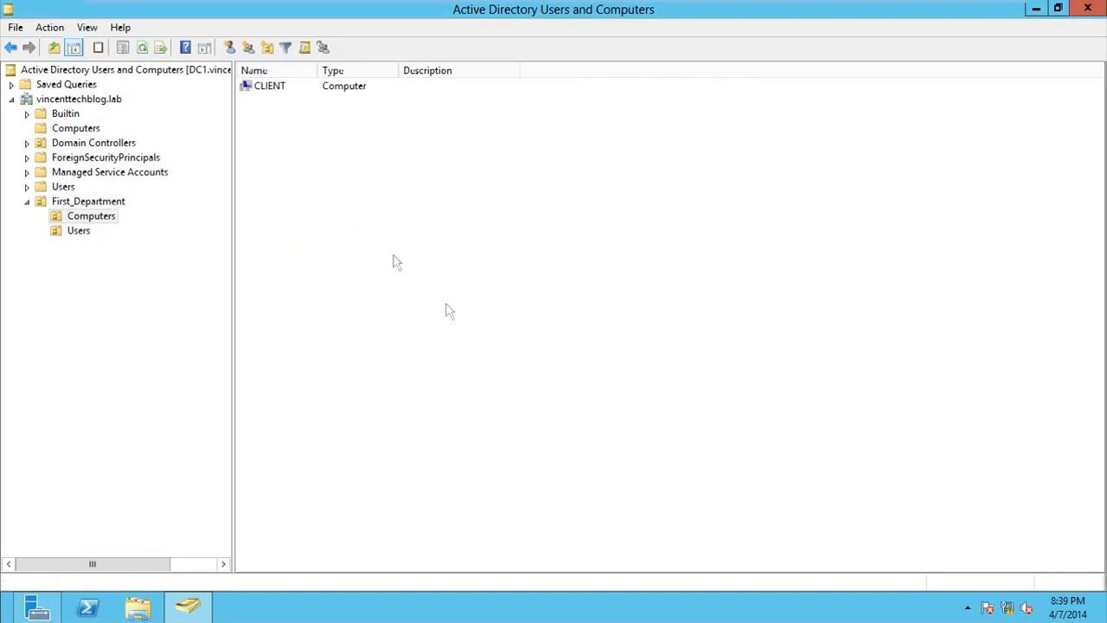
Verify CLIENT now appears in First_Department's Computers unit and view the empty Users unit
left_click(106, 219)
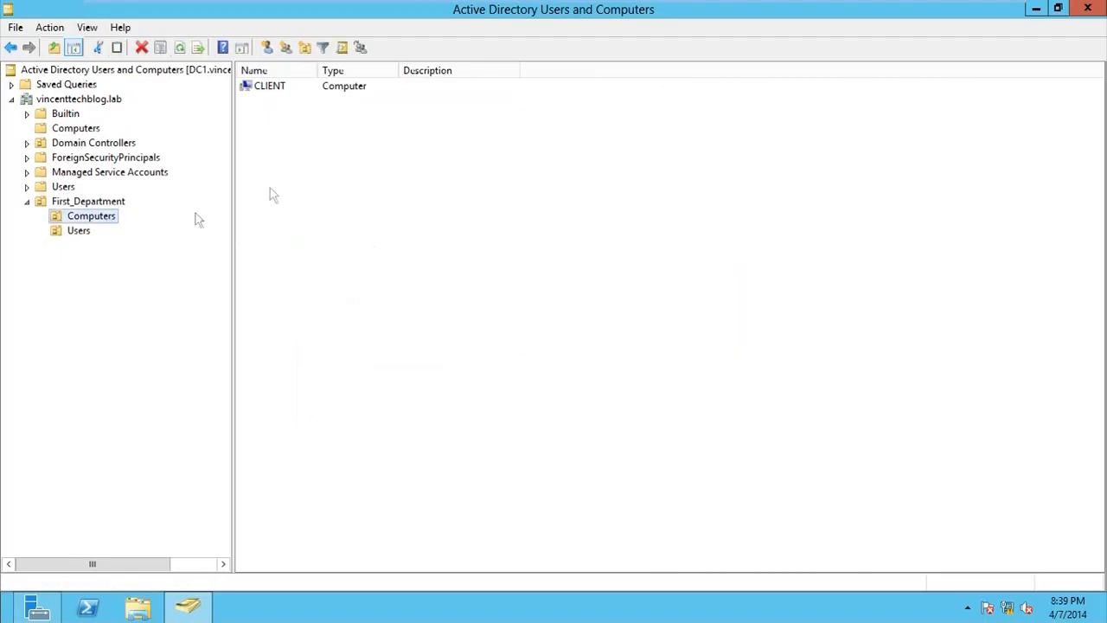
left_click(102, 204)
left_click(91, 217)
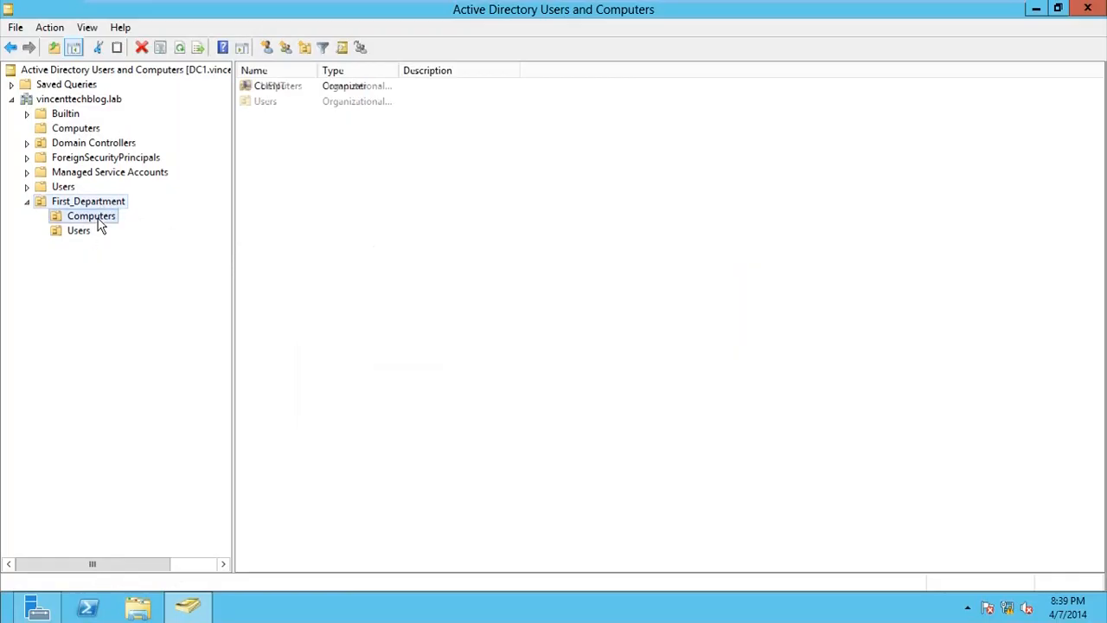
left_click(77, 234)
Start a new user in First_Department's Users unit, entering the user's first name, last name and logon name
right_click(79, 241)
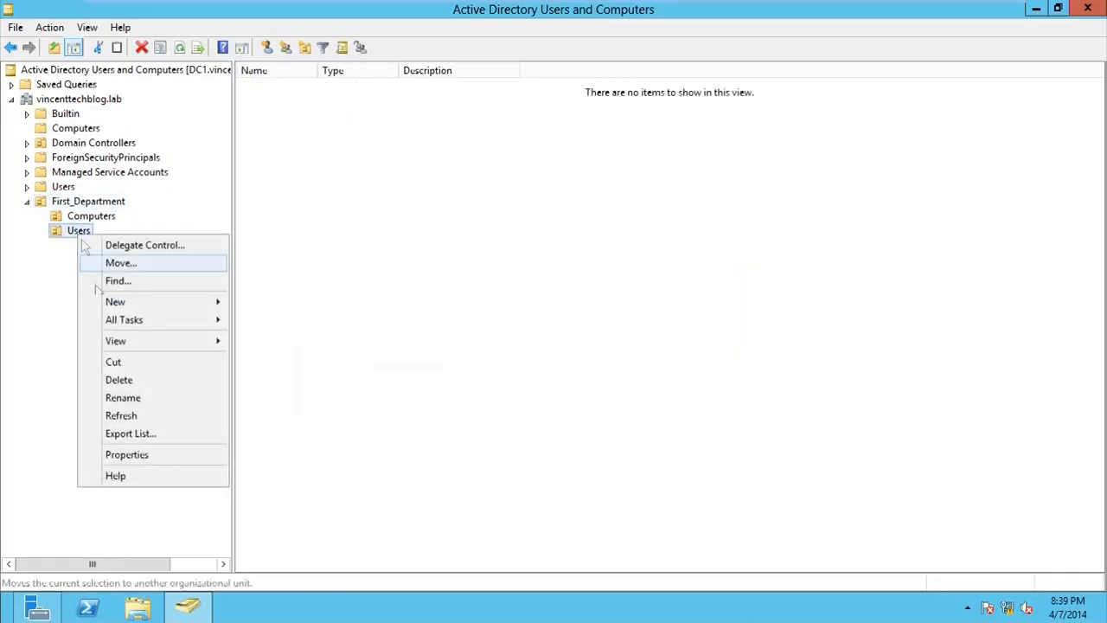
mouse_move(121, 311)
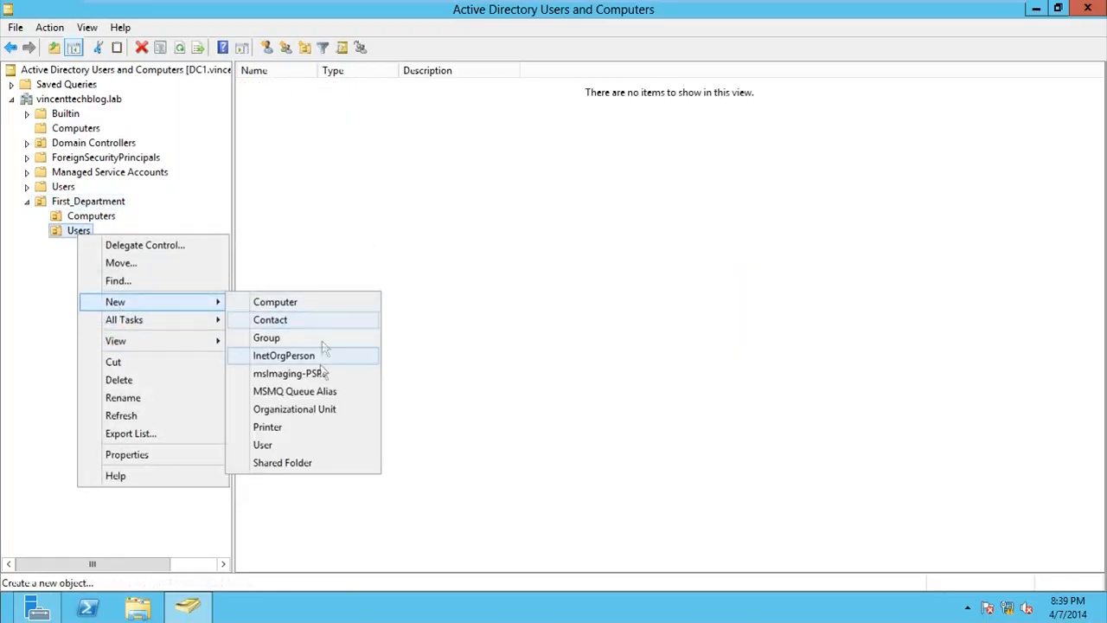
left_click(274, 443)
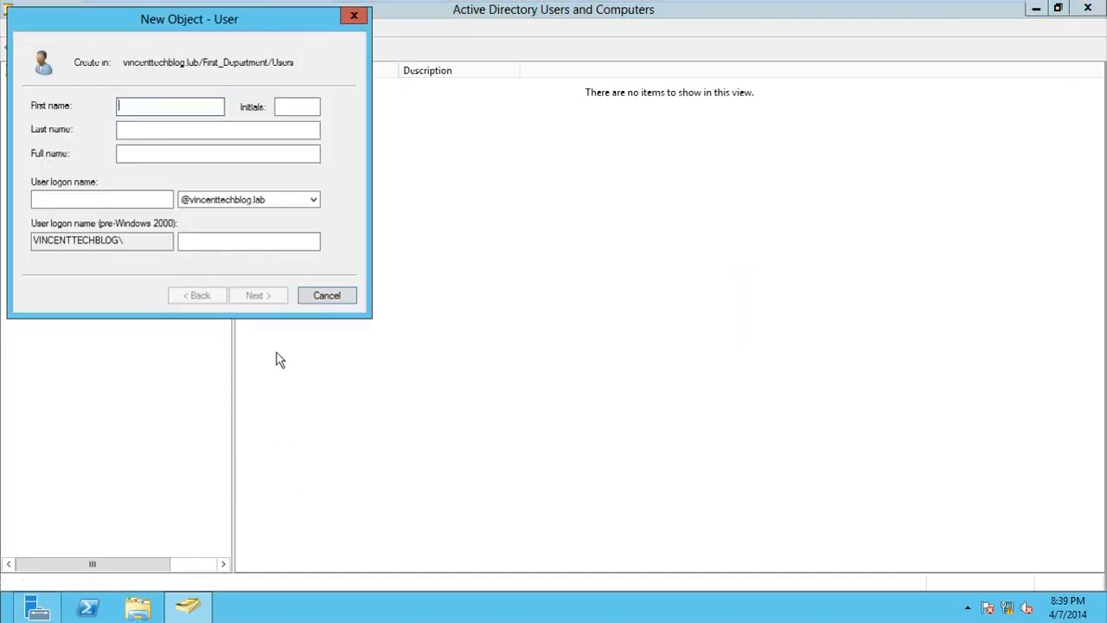
type("Vincent")
key("Tab")
key("Tab")
type("Ayorinde")
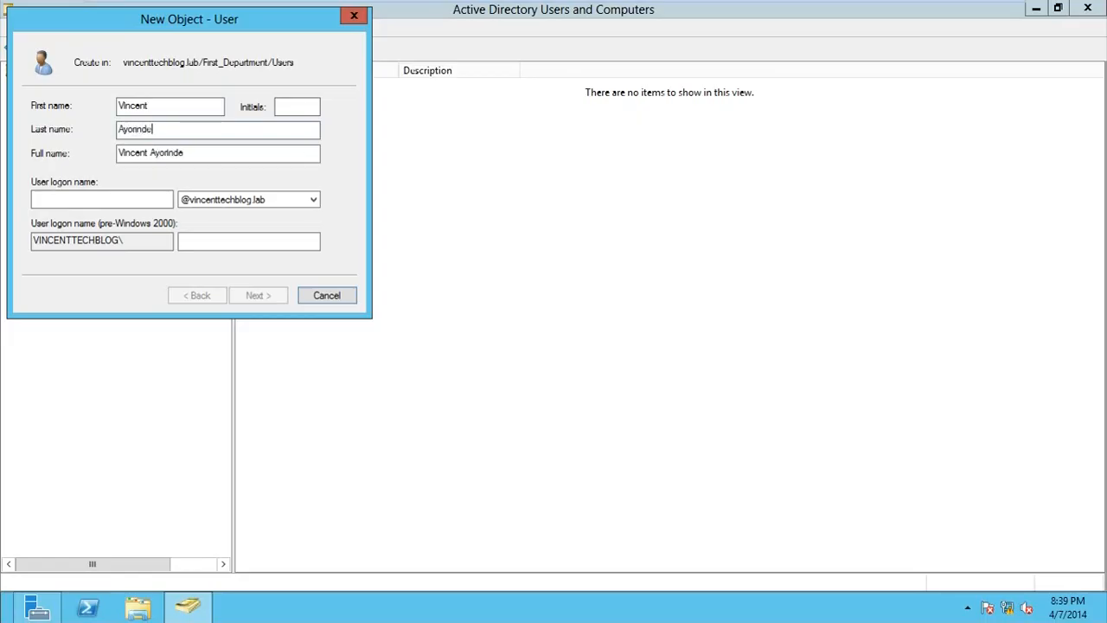
left_click(88, 201)
type("Vincent")
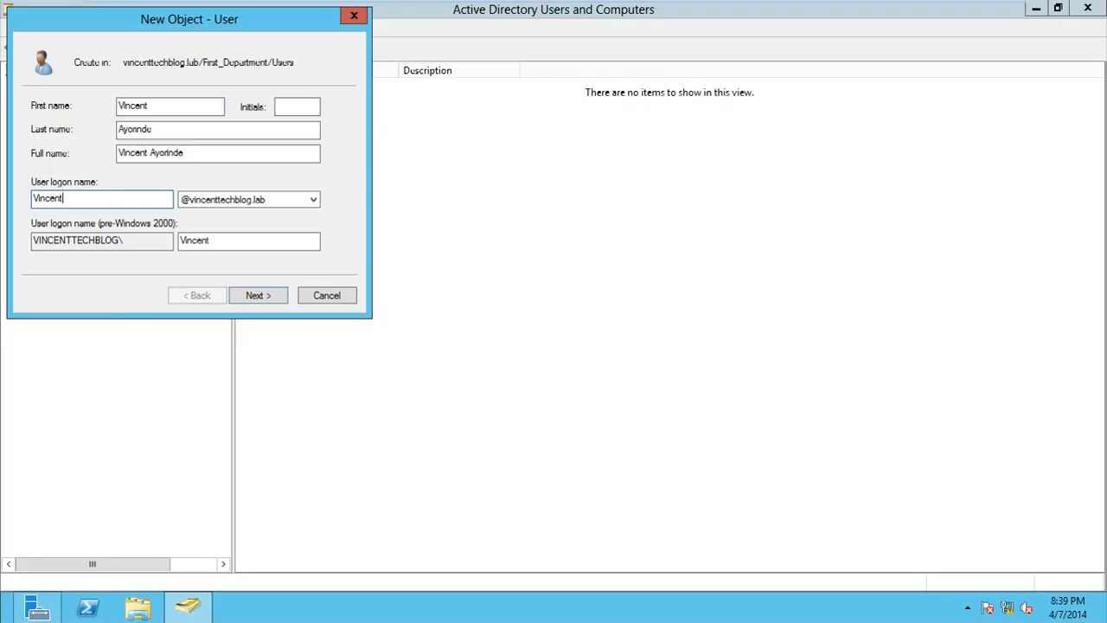
left_click(256, 295)
Enter and confirm the account password, then finish creating the user
type("P@")
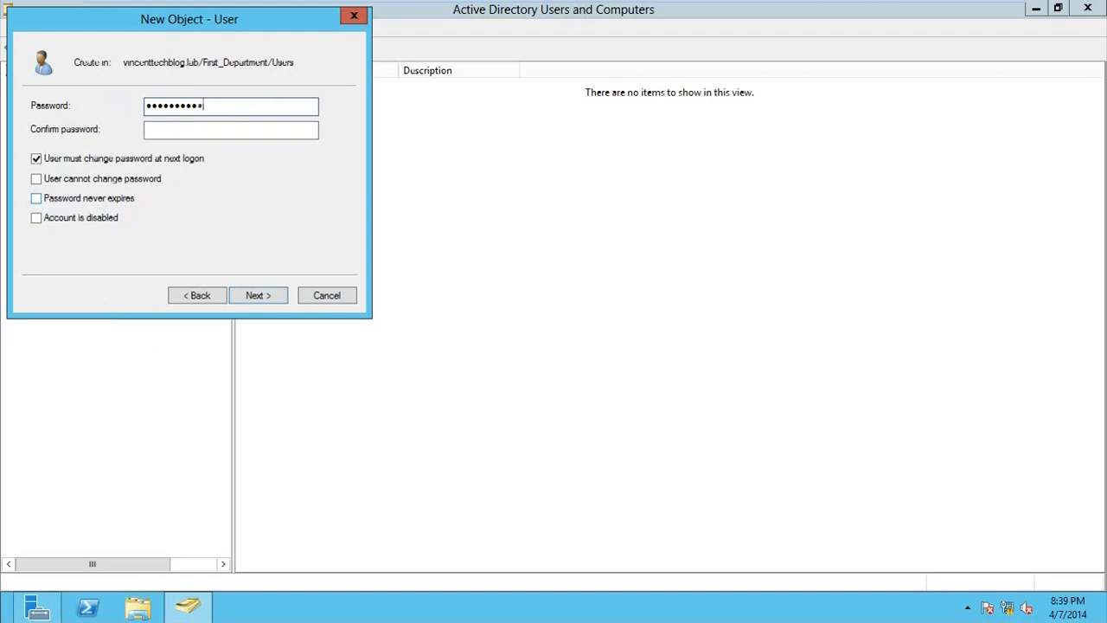
key("Tab")
type("P@ssw0r")
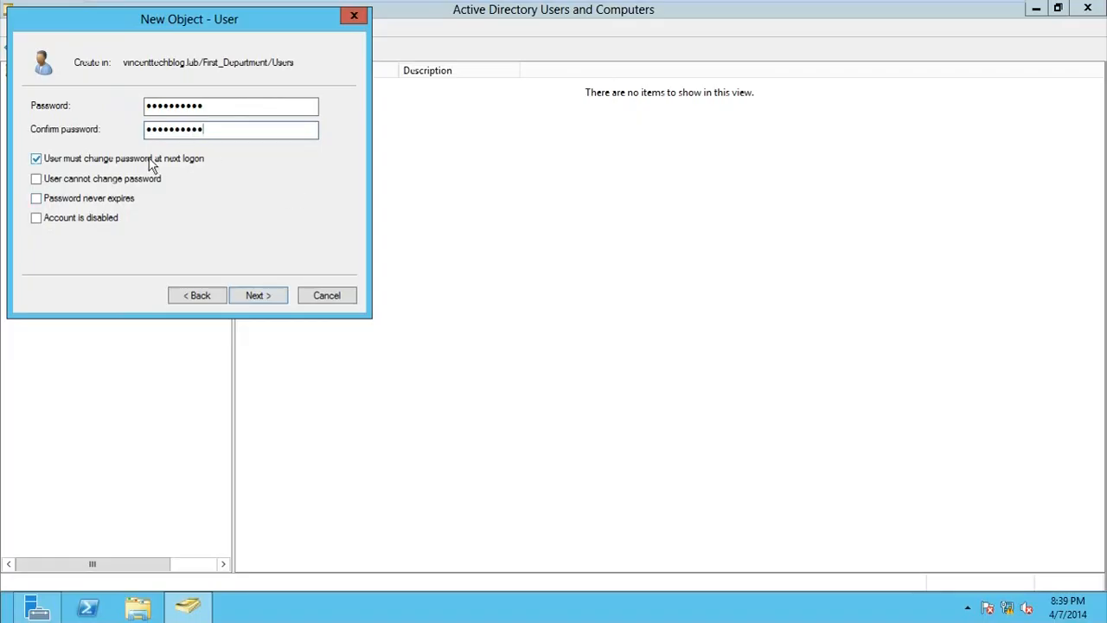
left_click(255, 298)
left_click(257, 297)
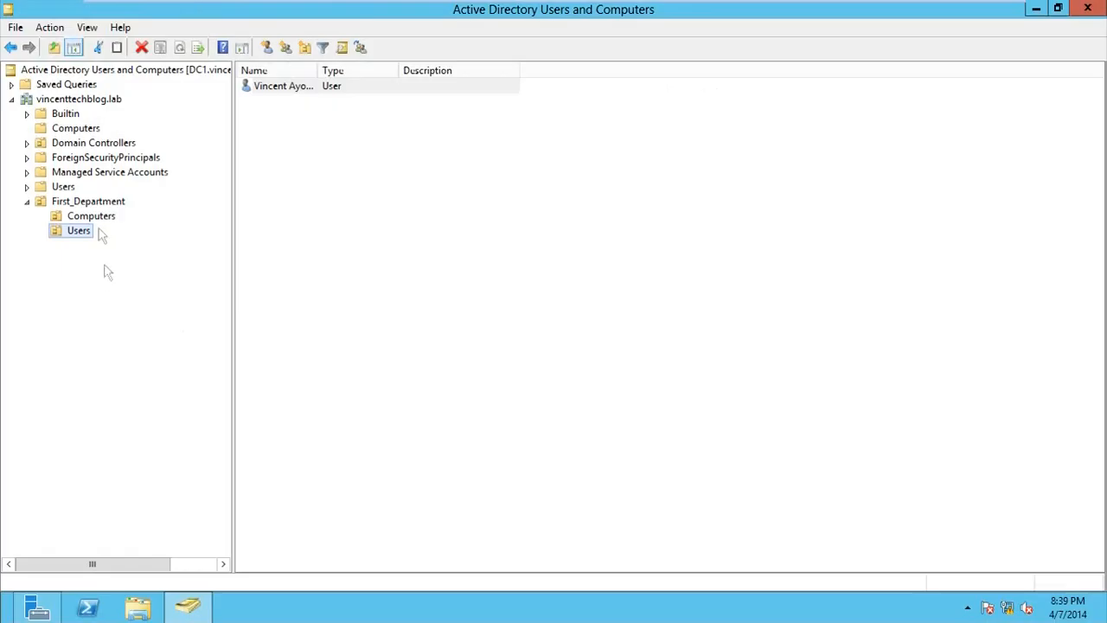
Review First_Department, its Computers unit holding CLIENT and its Users unit, then show the Start screen
left_click(93, 203)
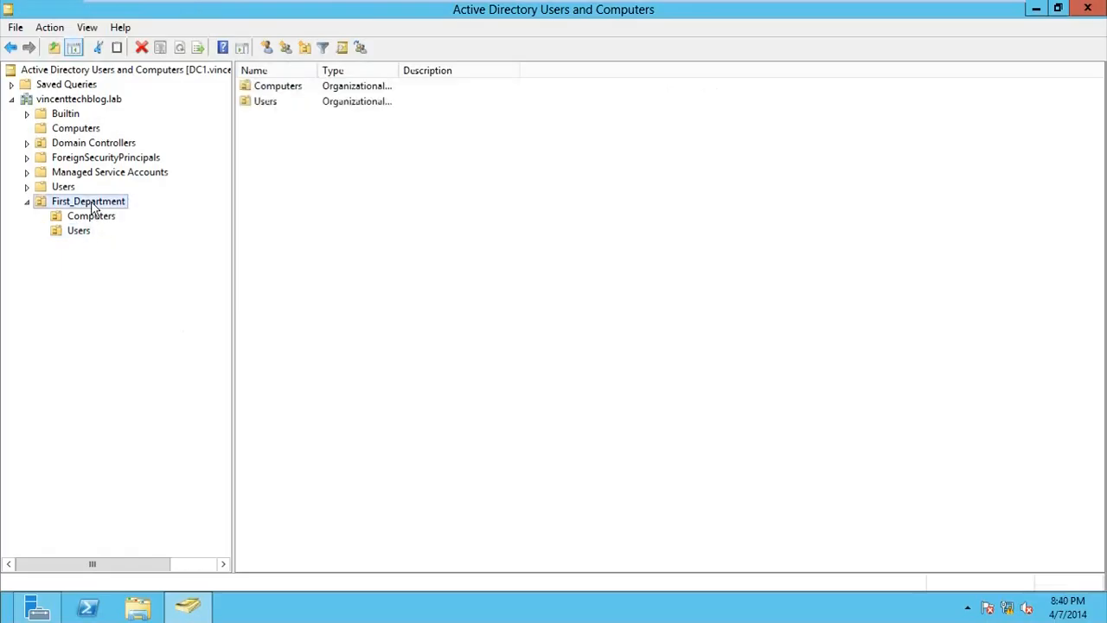
left_click(93, 218)
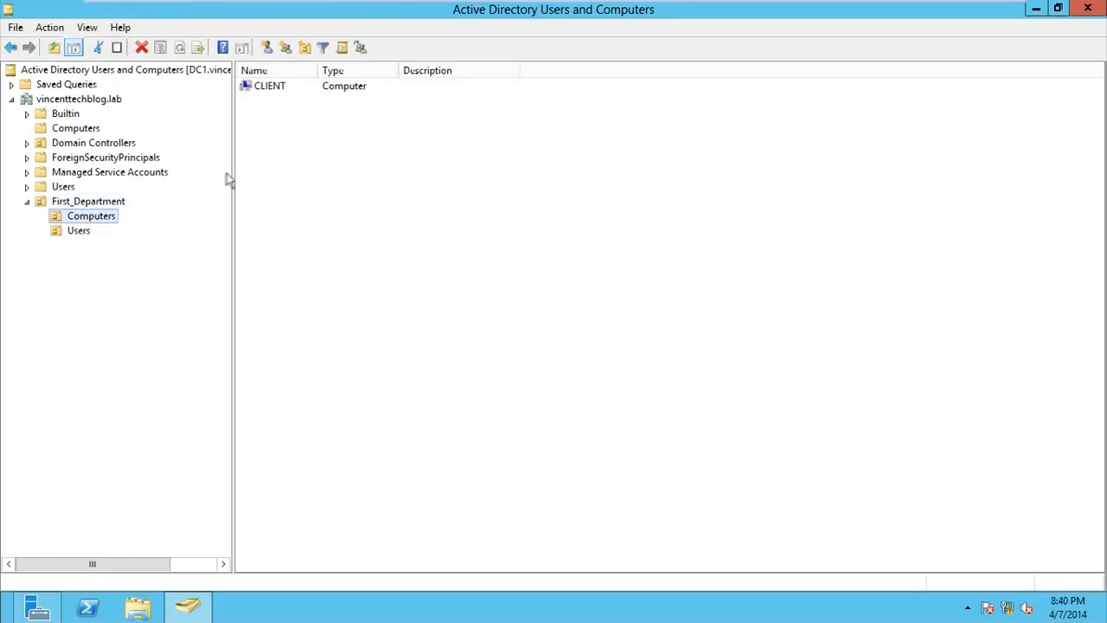
left_click(81, 235)
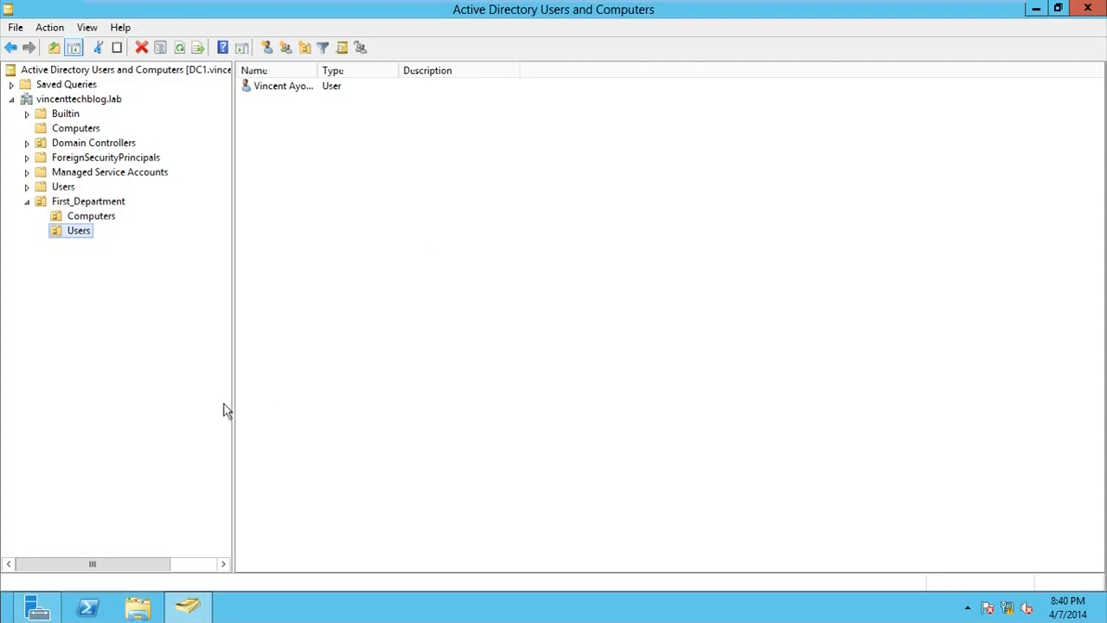
left_click(2, 620)
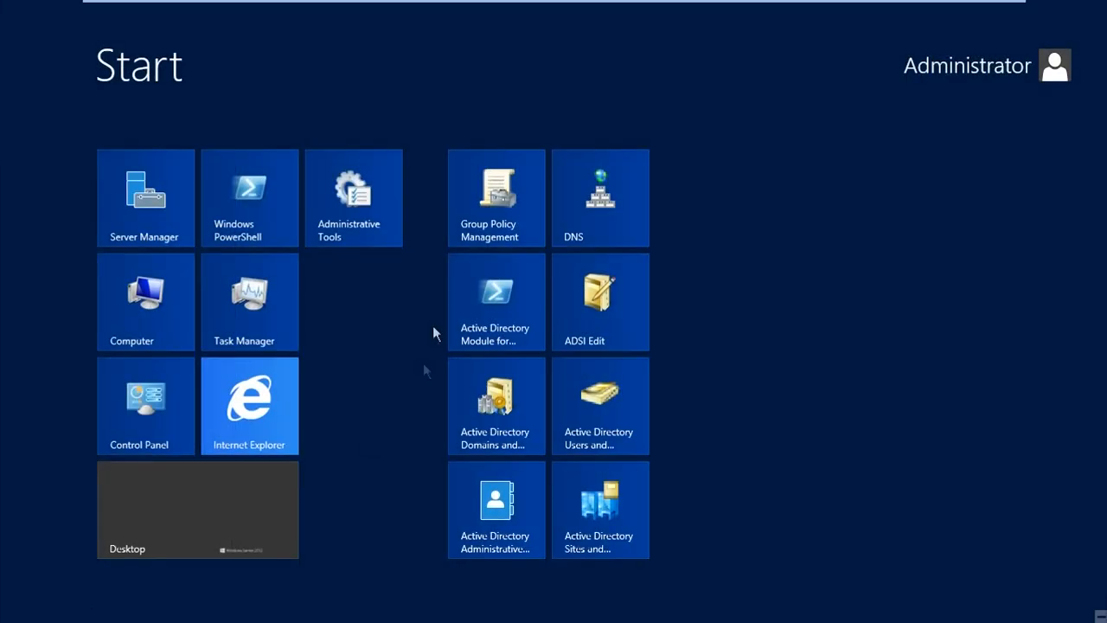
Launch Group Policy Management, run Detect Now, and expand vincenttechblog.lab down to First_Department's Users OU
left_click(492, 231)
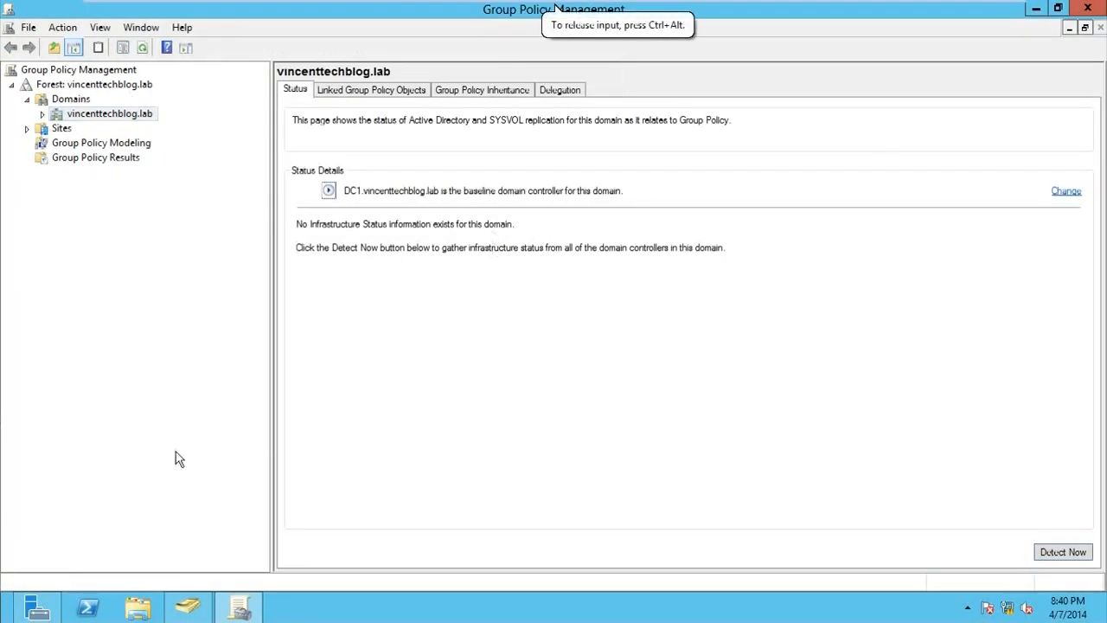
left_click(142, 49)
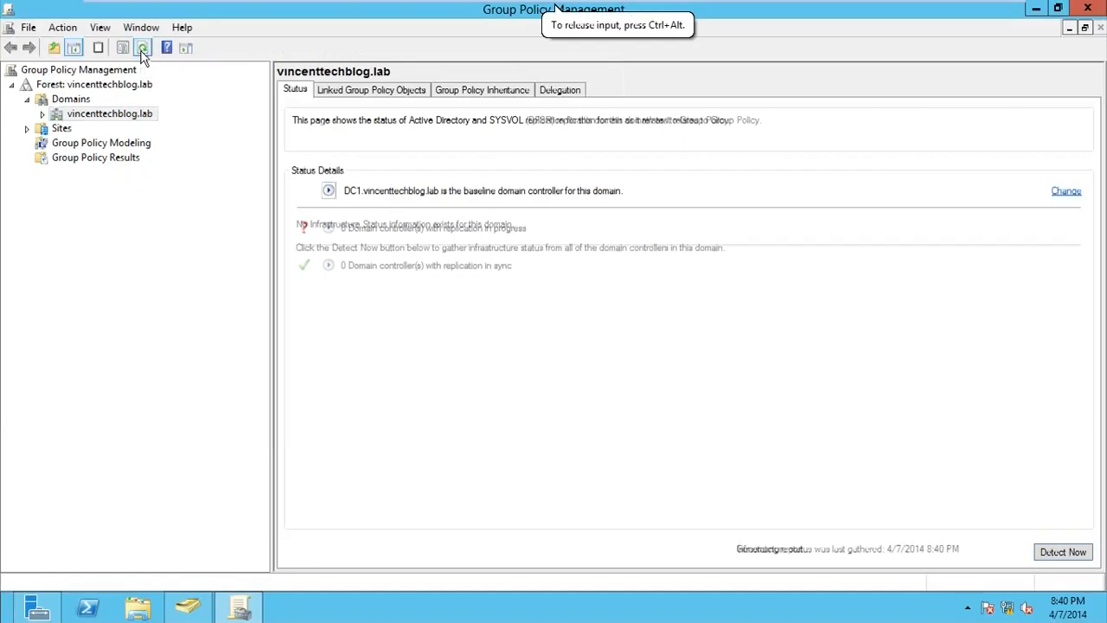
left_click(41, 115)
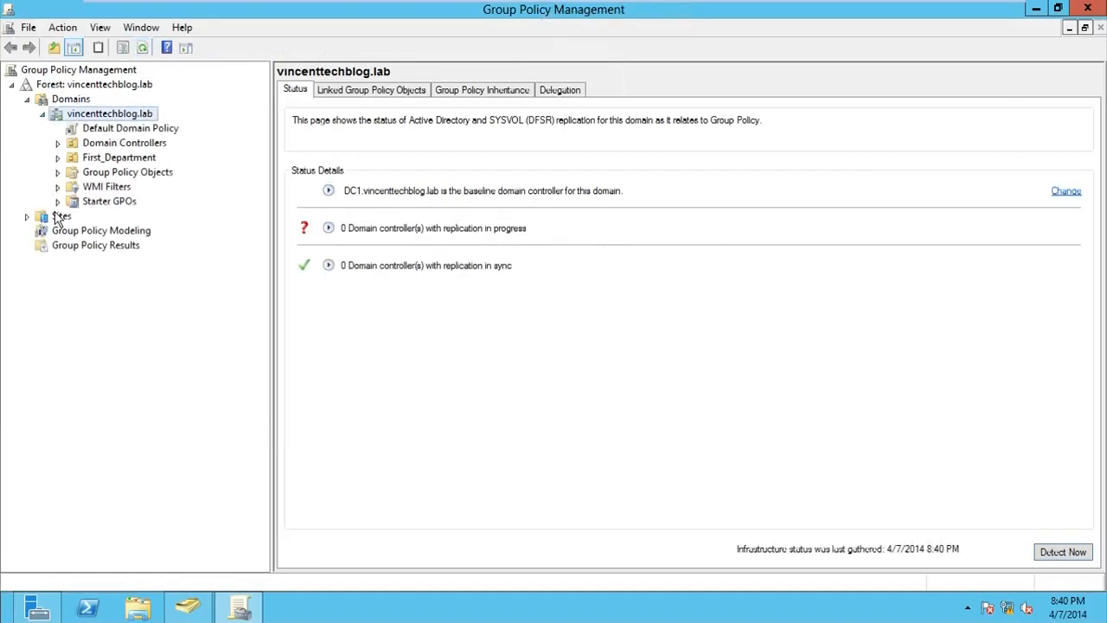
left_click(58, 159)
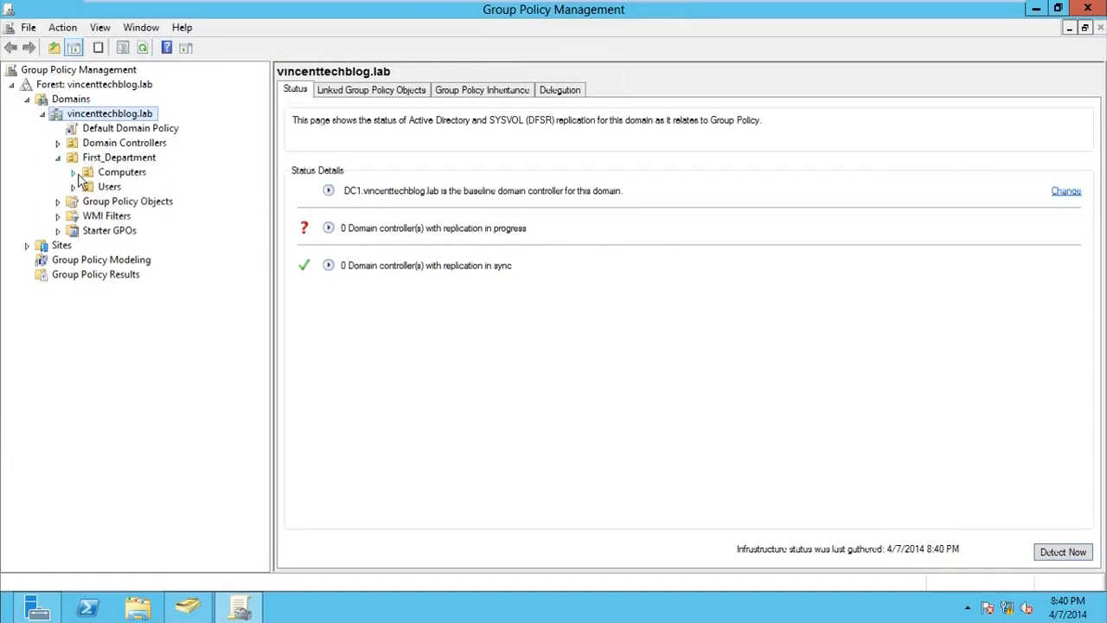
left_click(98, 187)
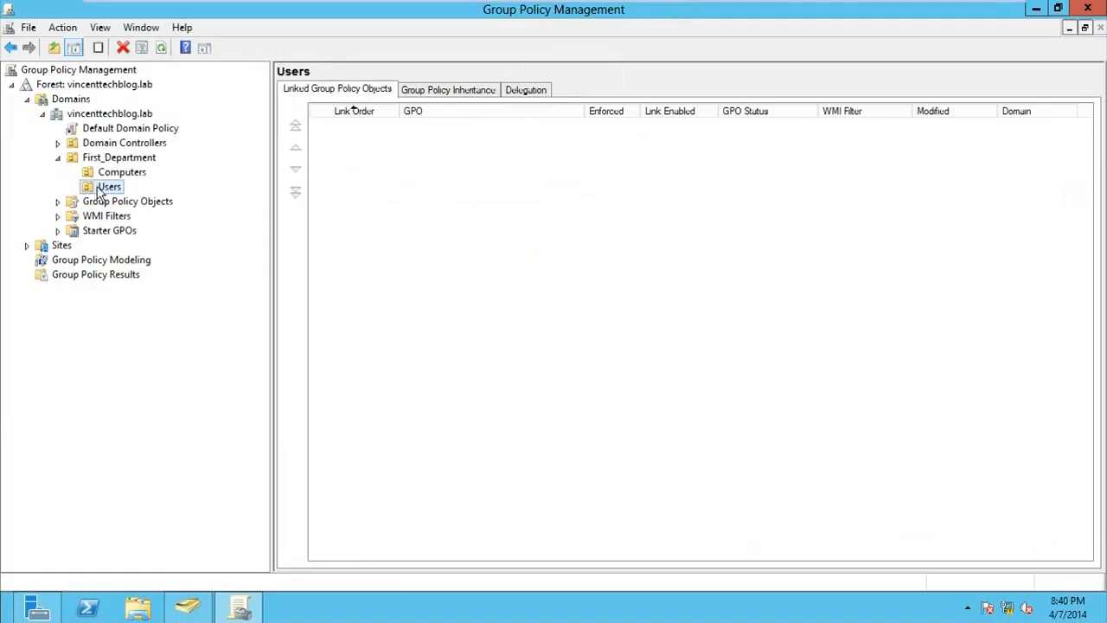
Create a GPO named Users_Policy linked to the Users OU and dismiss the link notice
right_click(95, 195)
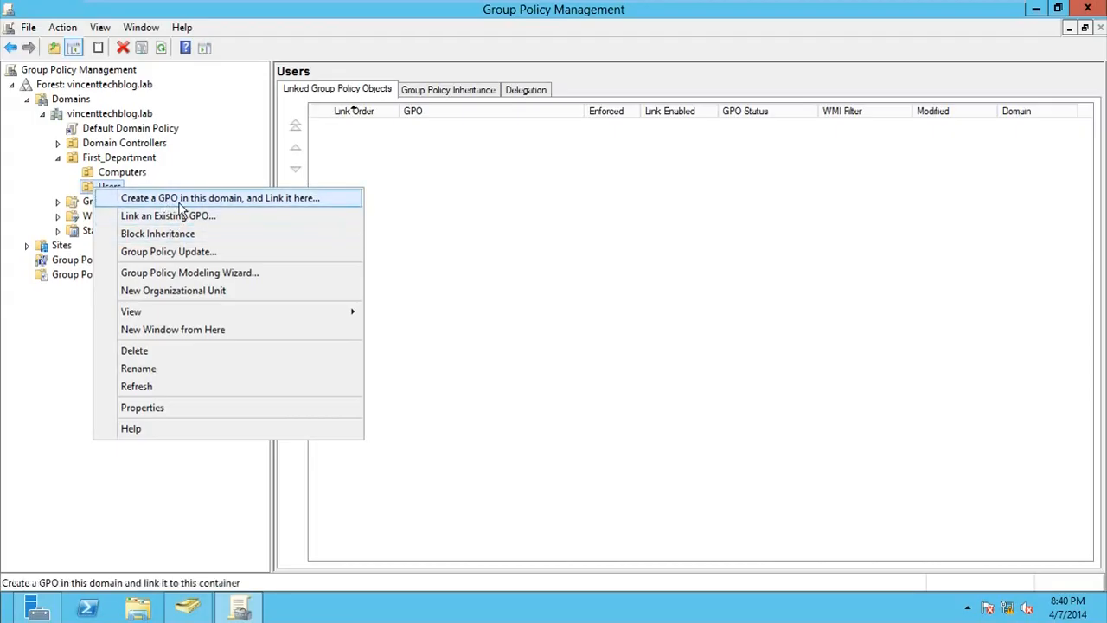
left_click(234, 200)
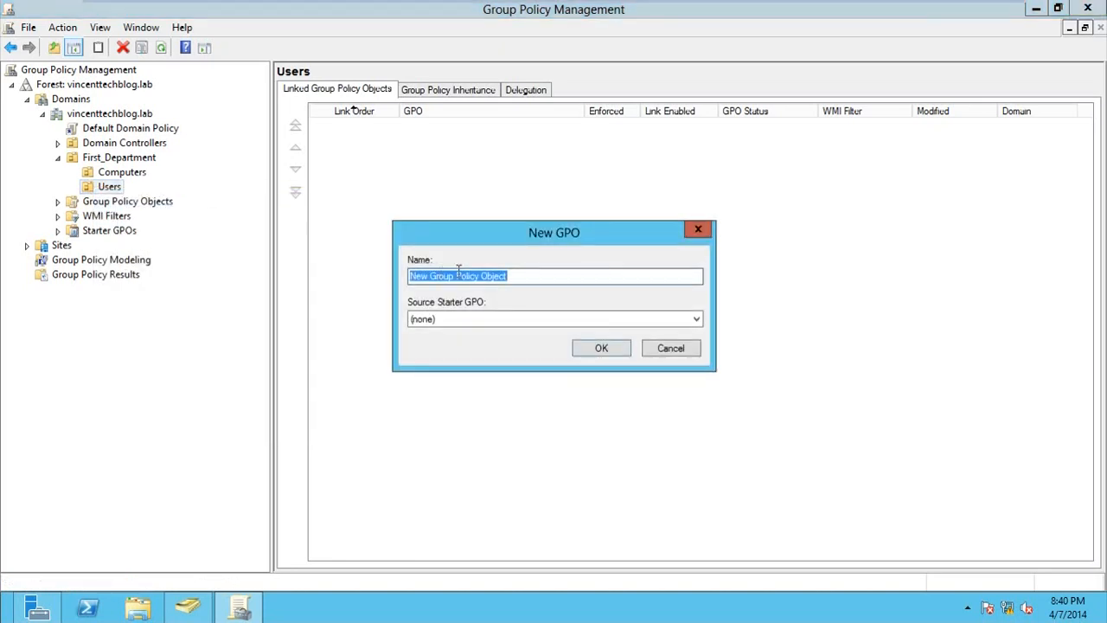
type("Users_Policy")
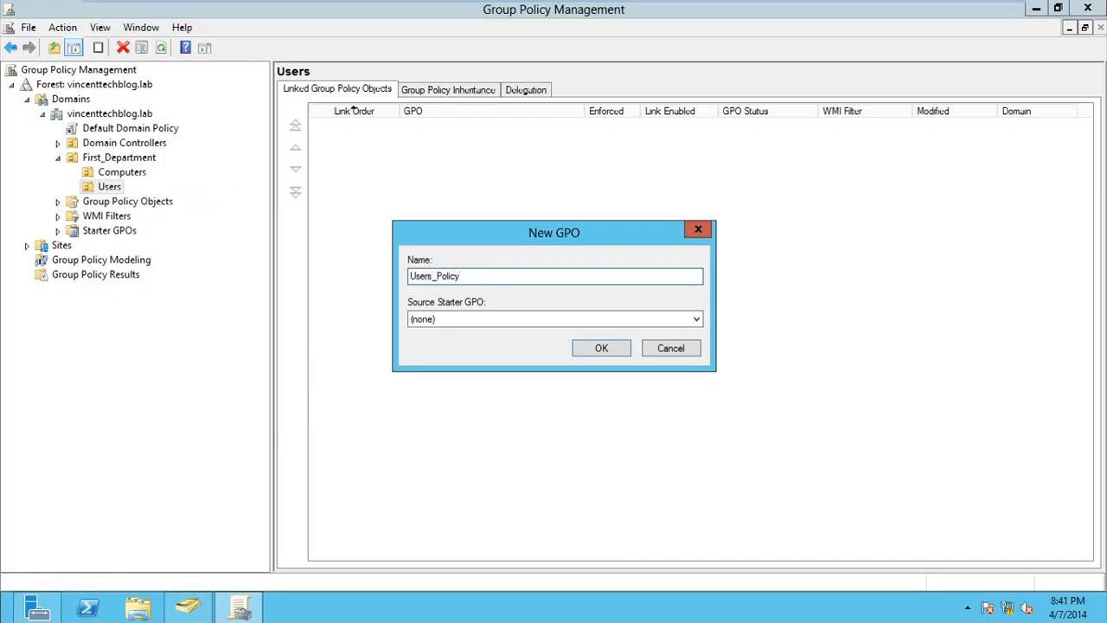
left_click(580, 346)
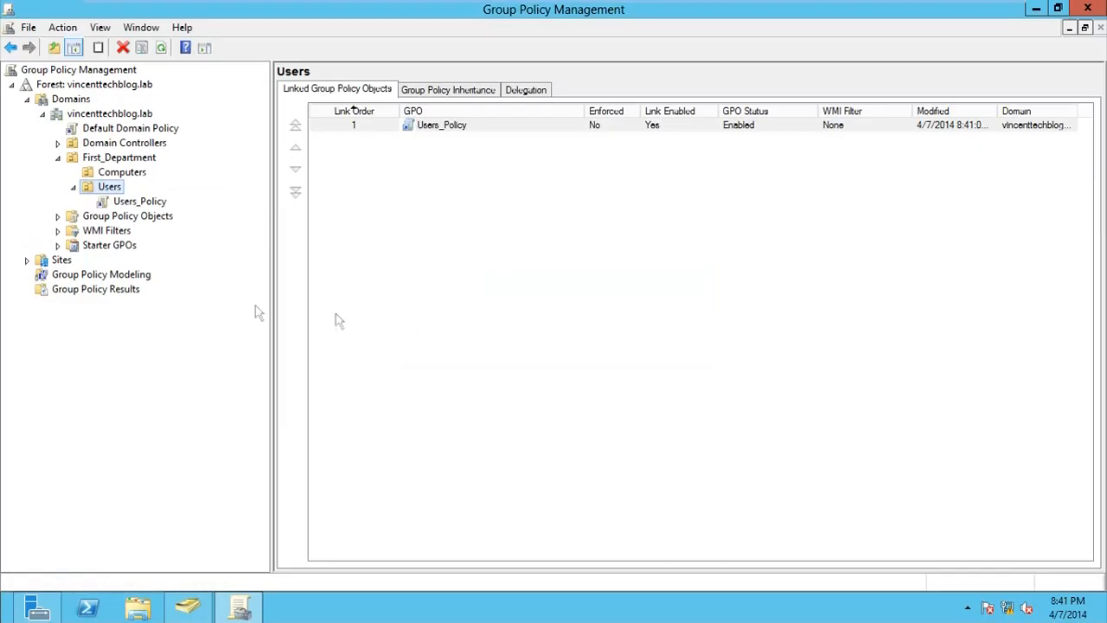
left_click(135, 202)
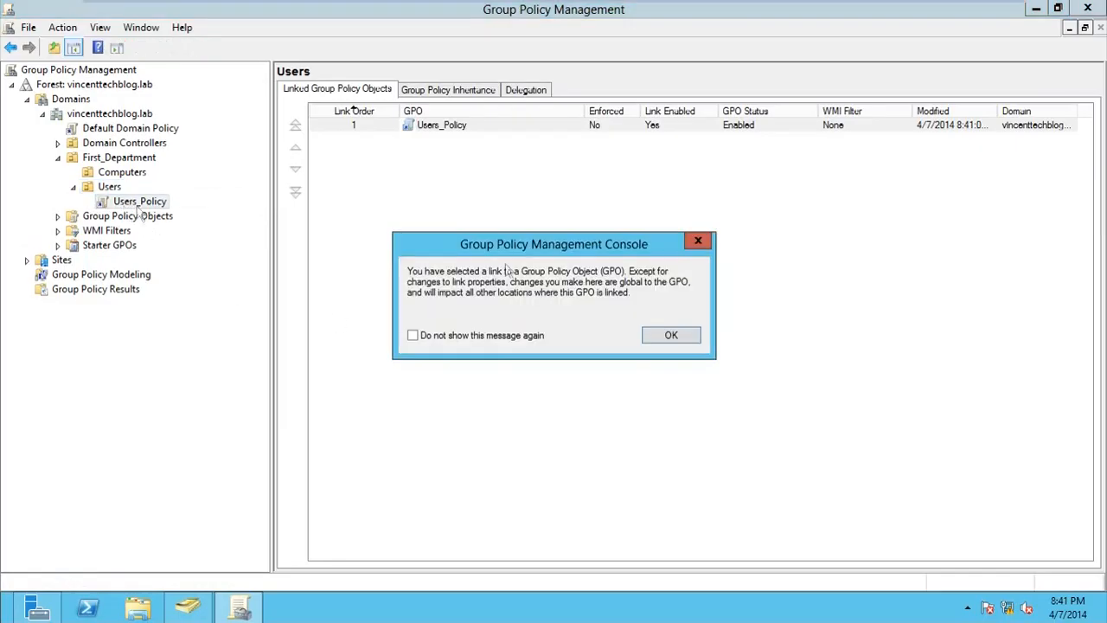
left_click(671, 334)
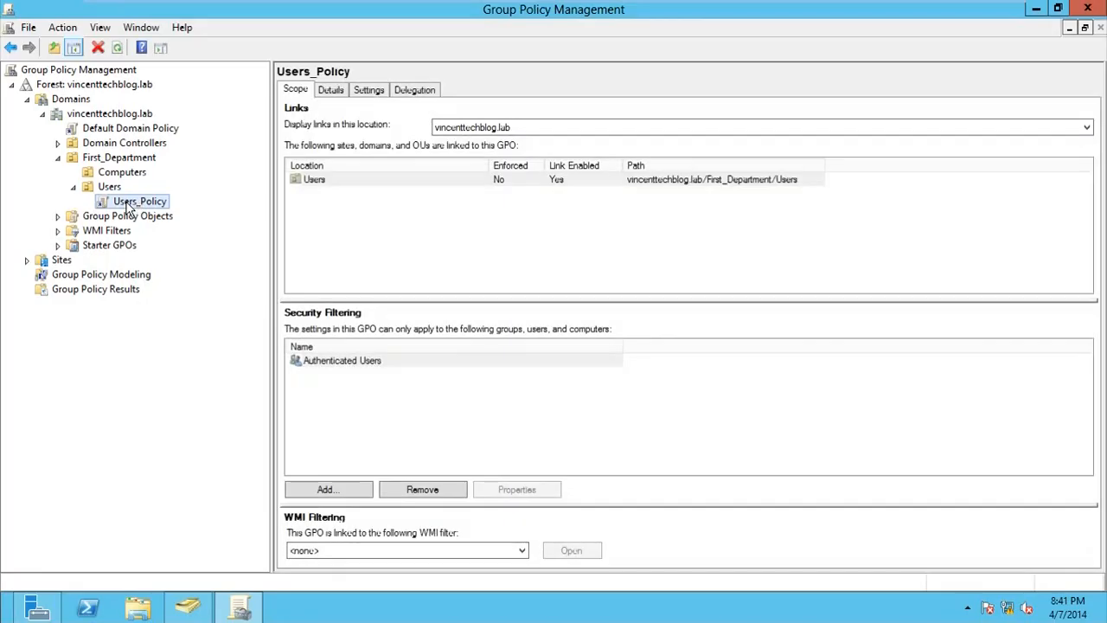
Open Users_Policy in the Group Policy Management Editor, enlarge the window, and expand User Configuration Policies
right_click(129, 204)
left_click(138, 213)
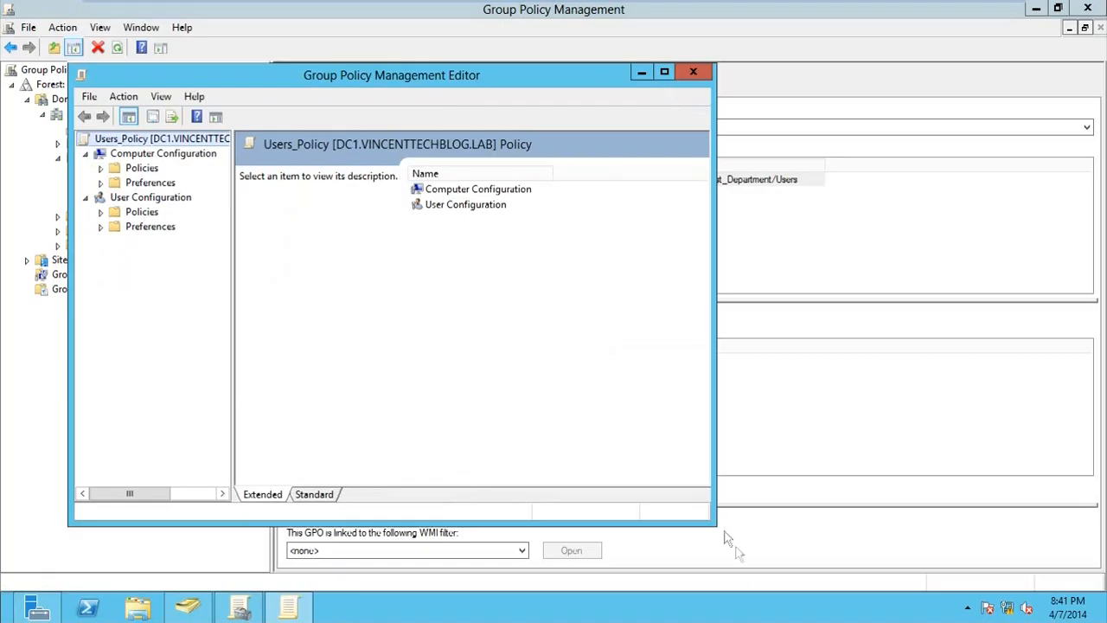
left_click_drag(716, 524, 796, 558)
left_click_drag(264, 83, 395, 93)
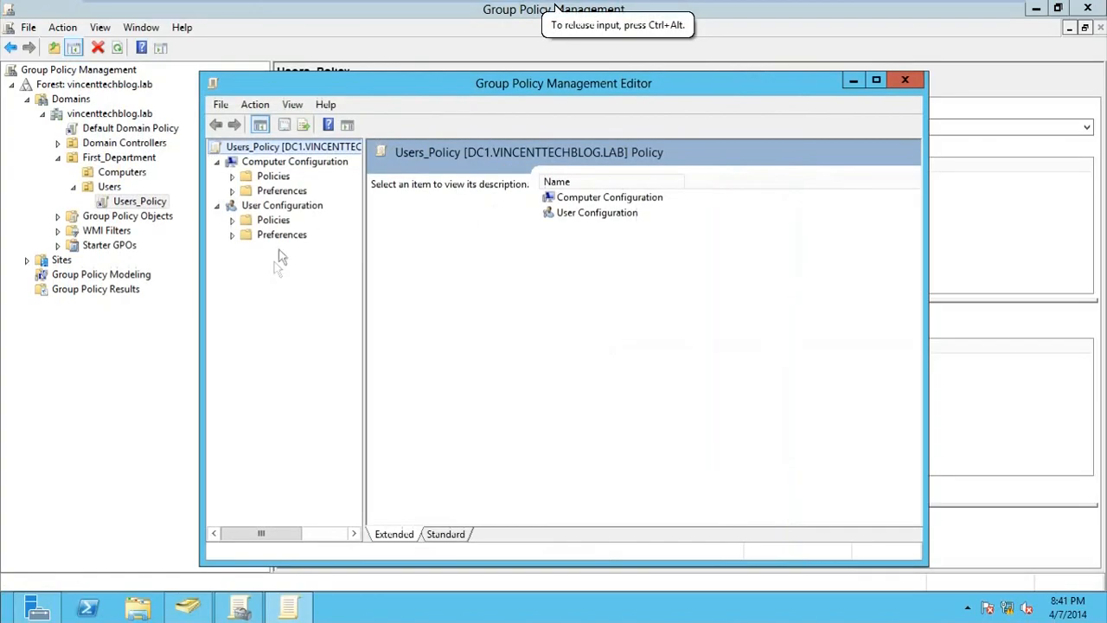
left_click(232, 219)
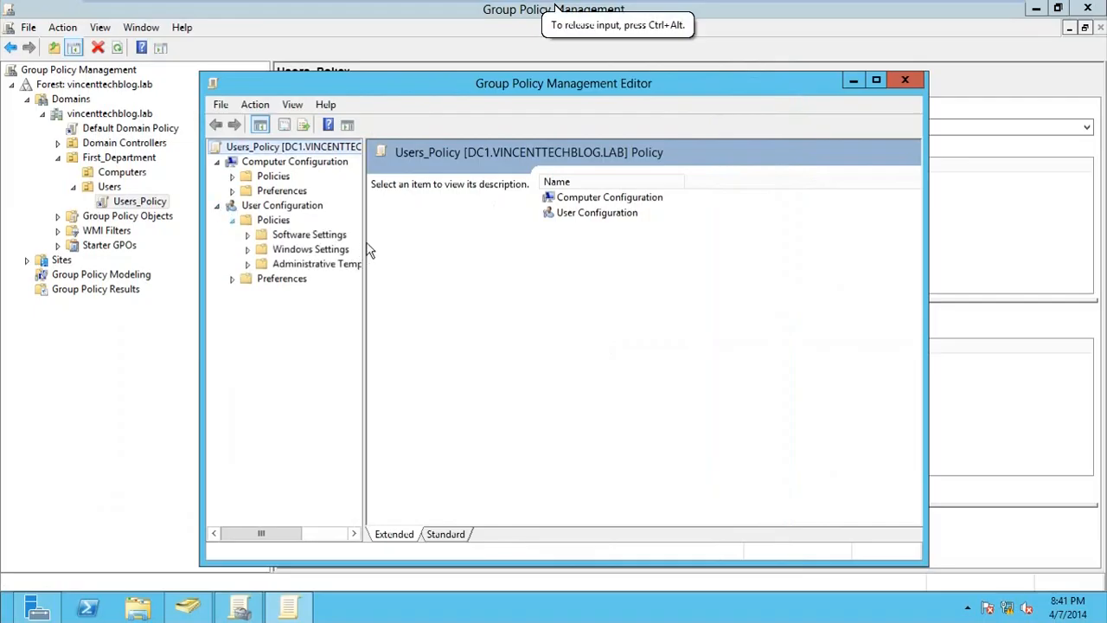
left_click_drag(364, 239, 446, 239)
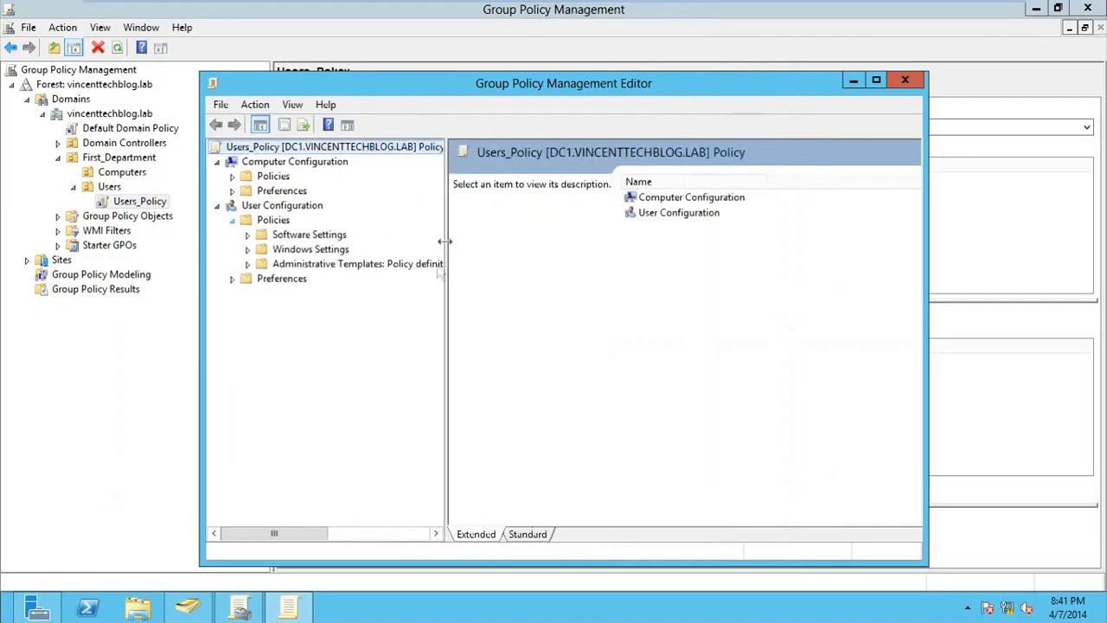
Navigate Administrative Templates > Desktop > Desktop and open the Desktop Wallpaper setting
left_click(247, 263)
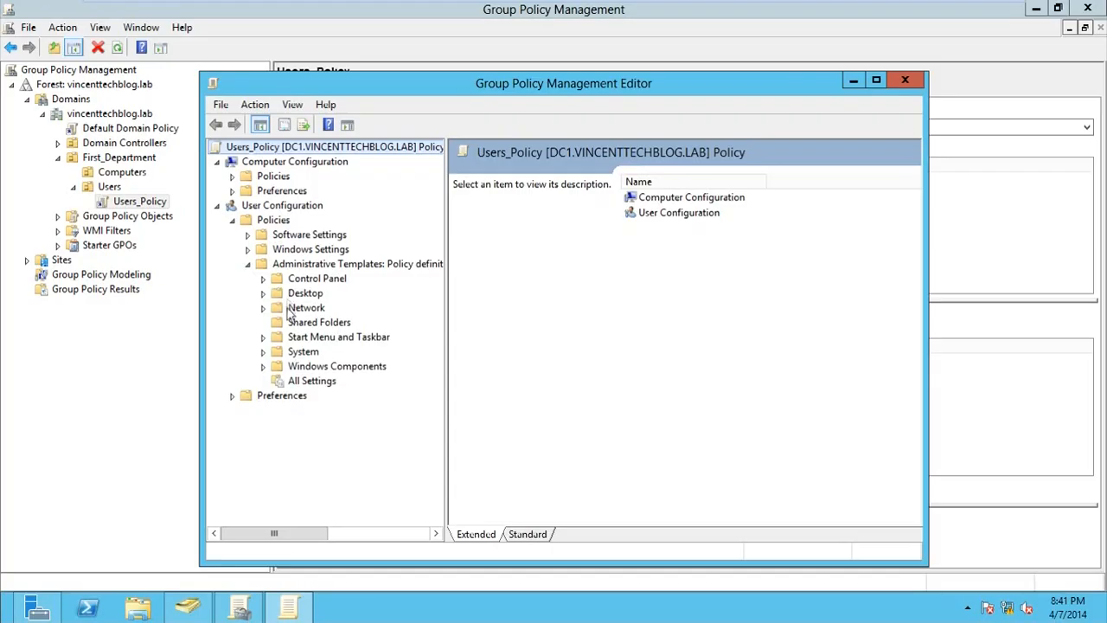
left_click(264, 293)
left_click(310, 323)
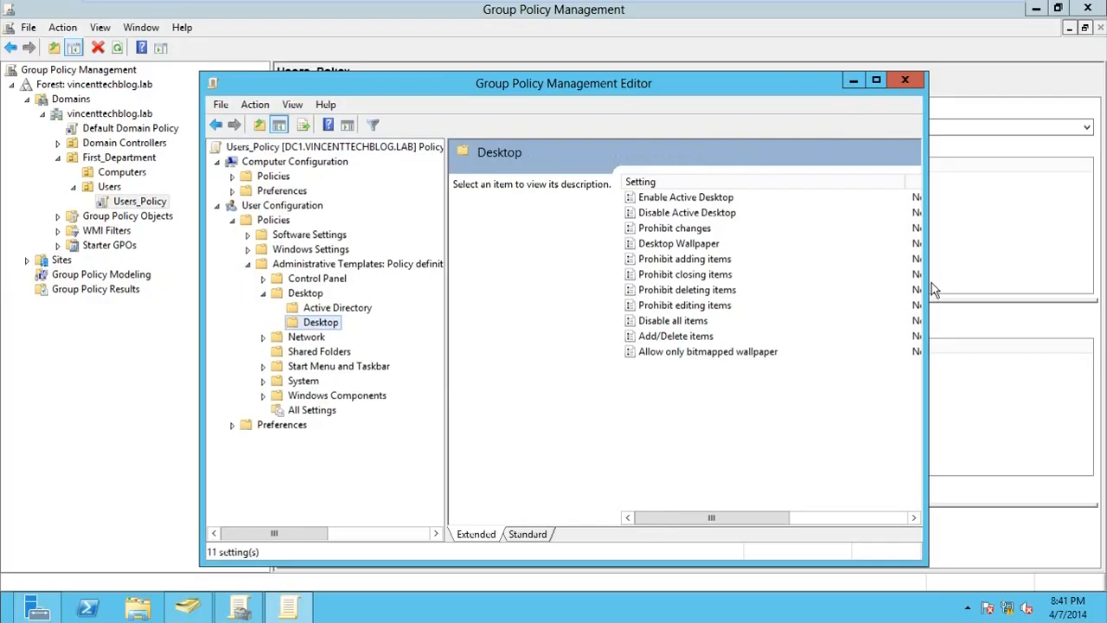
left_click_drag(928, 278, 1092, 280)
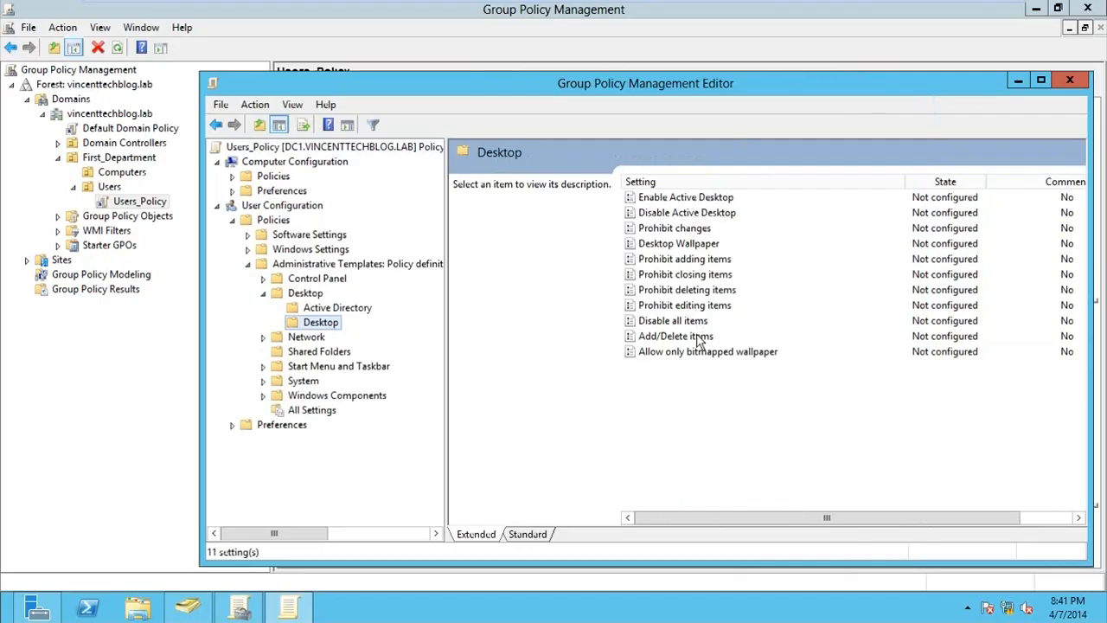
left_click(677, 248)
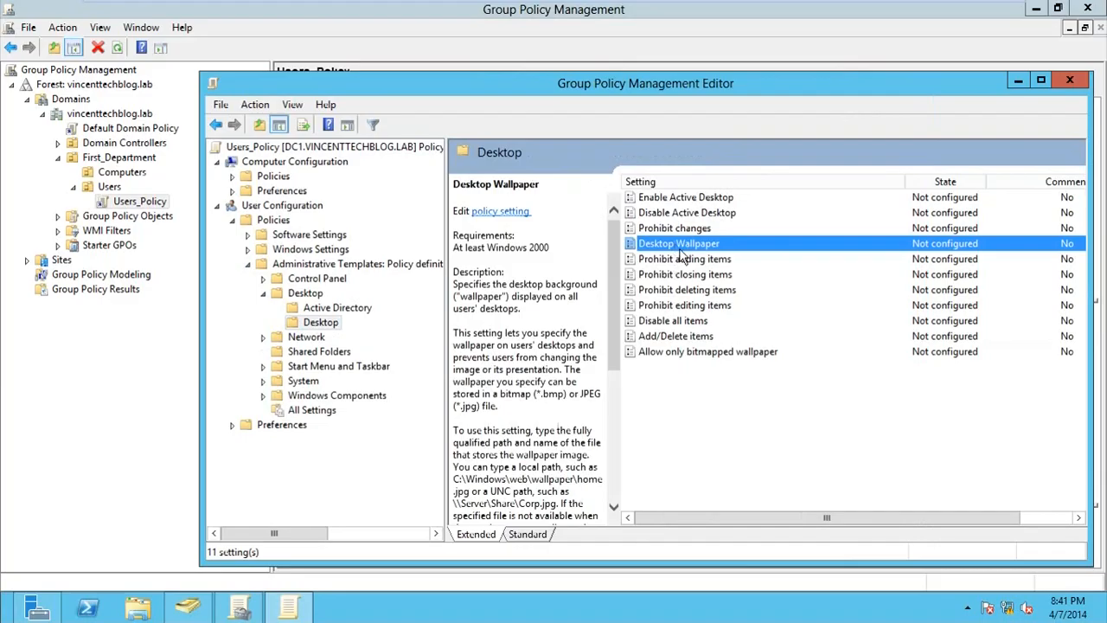
double_click(678, 243)
Set Desktop Wallpaper to Enabled, then open File Explorer from the taskbar
left_click_drag(536, 177, 537, 47)
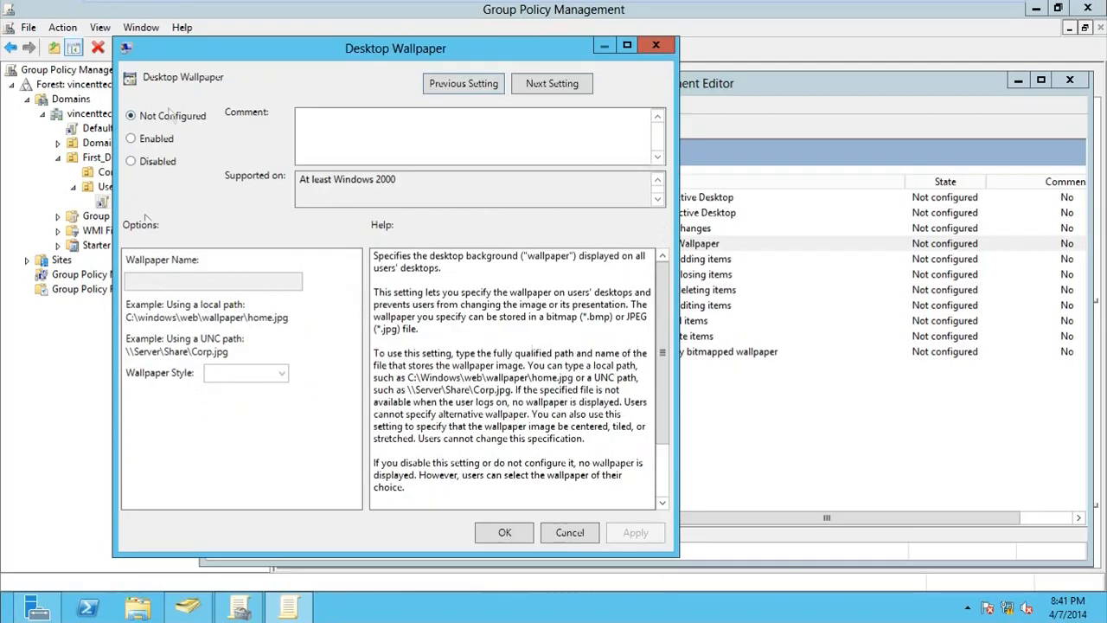
left_click(131, 138)
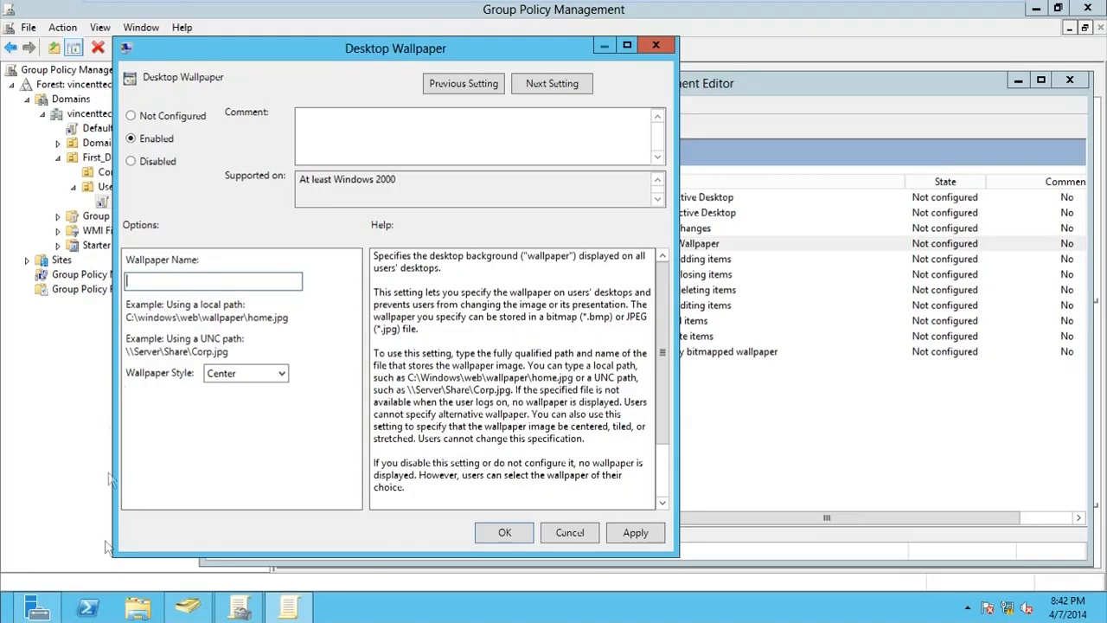
left_click(134, 611)
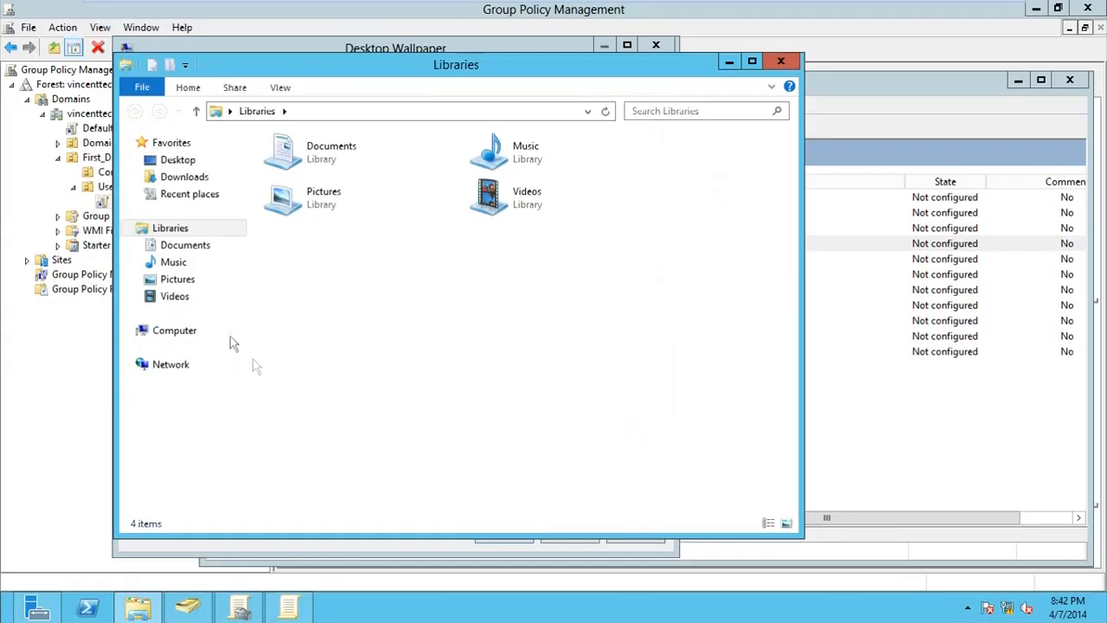
On Local Disk (C:), make a new folder named Storages and open it
left_click(185, 330)
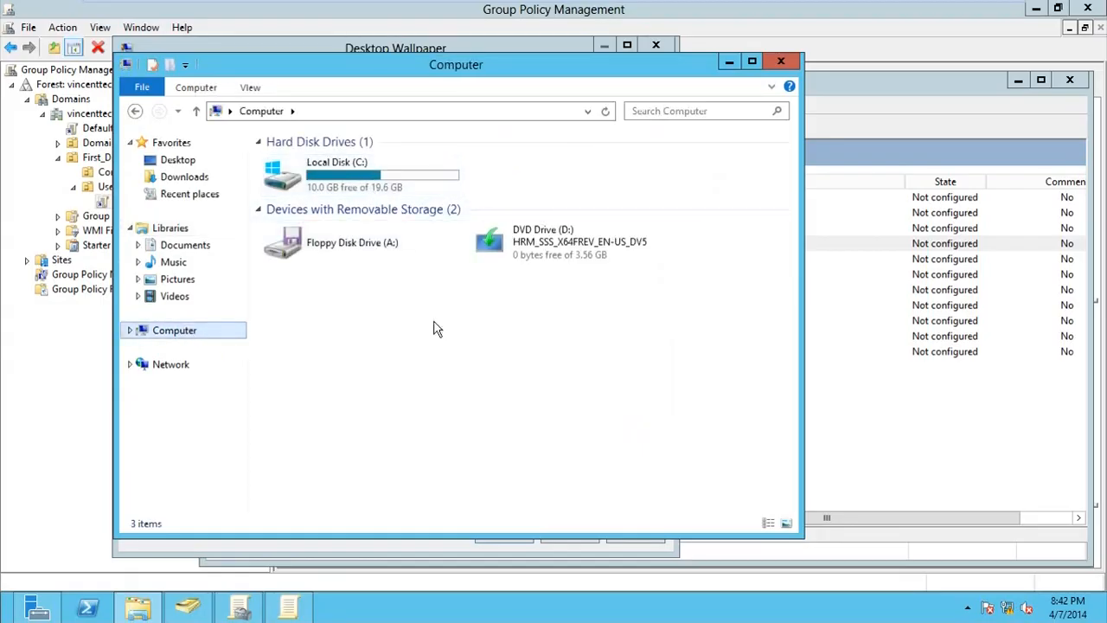
double_click(351, 184)
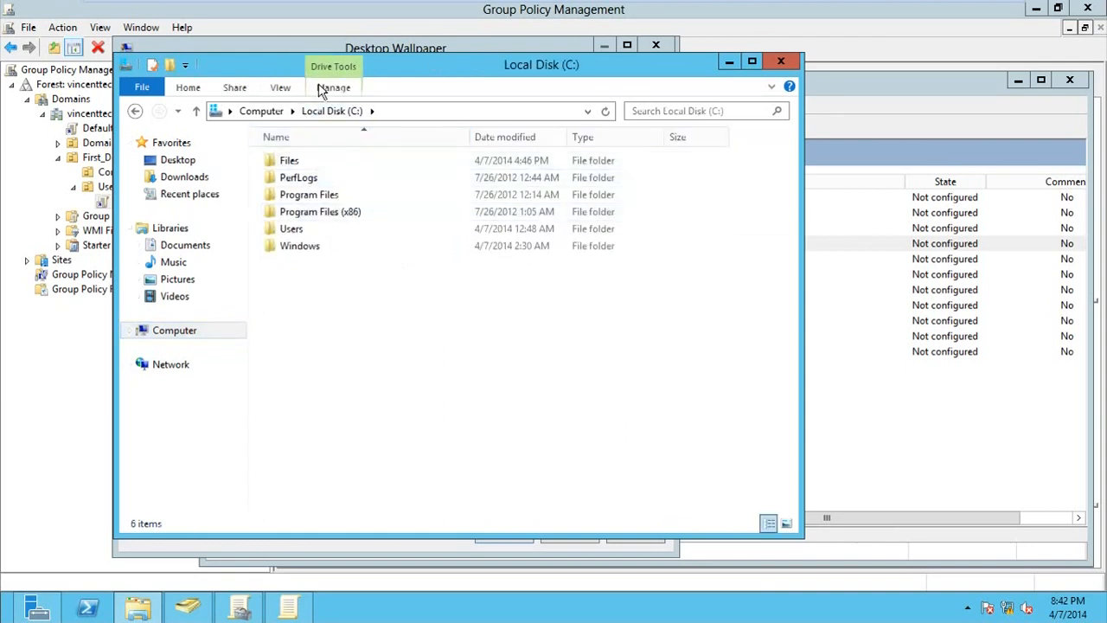
left_click(204, 90)
left_click(451, 134)
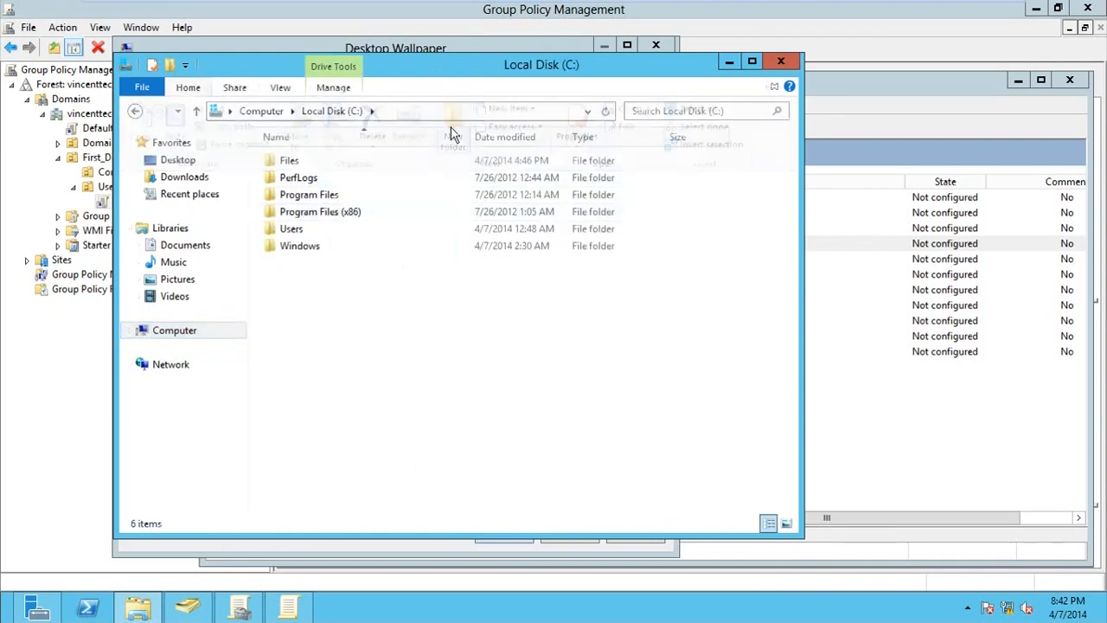
type("Storat")
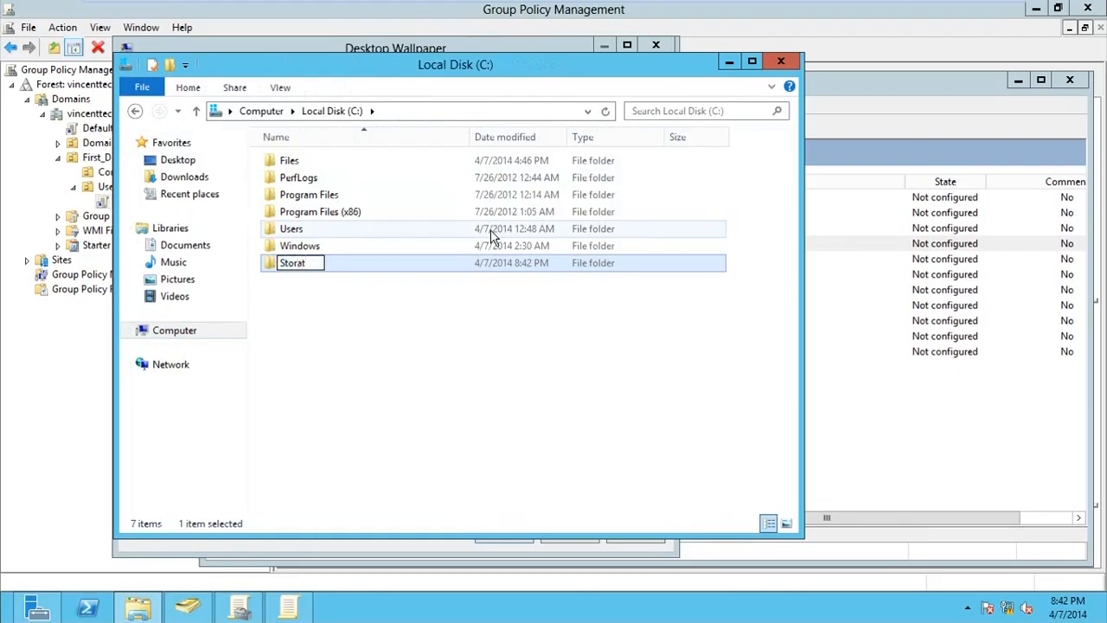
type("ese")
key("Return")
double_click(309, 264)
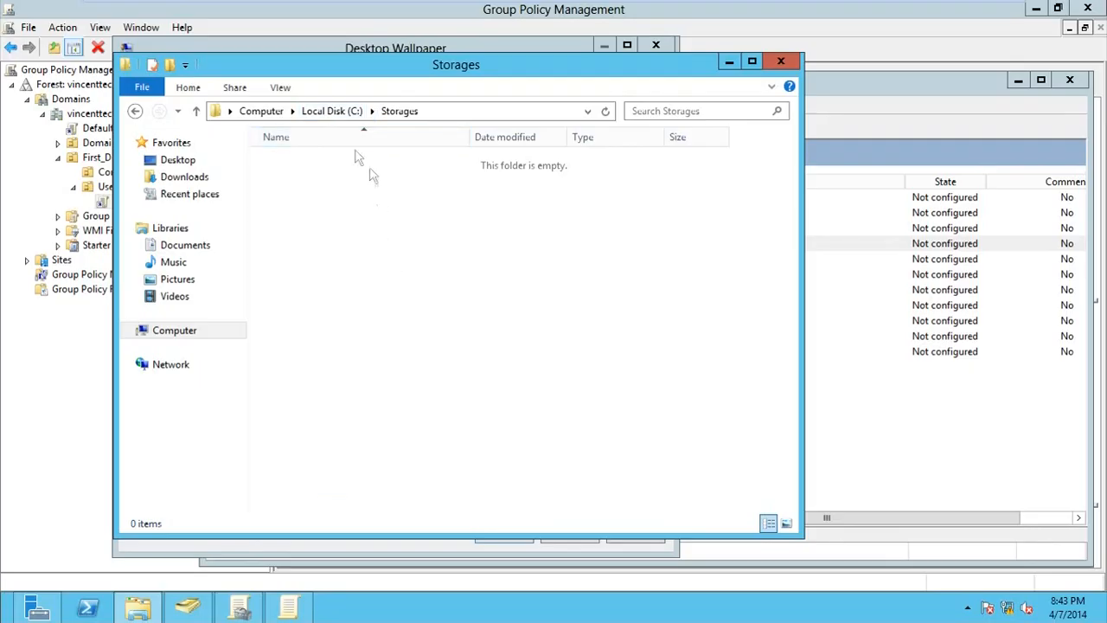
Copy the wallpaper image from C:\Files into the Storages folder
left_click(332, 110)
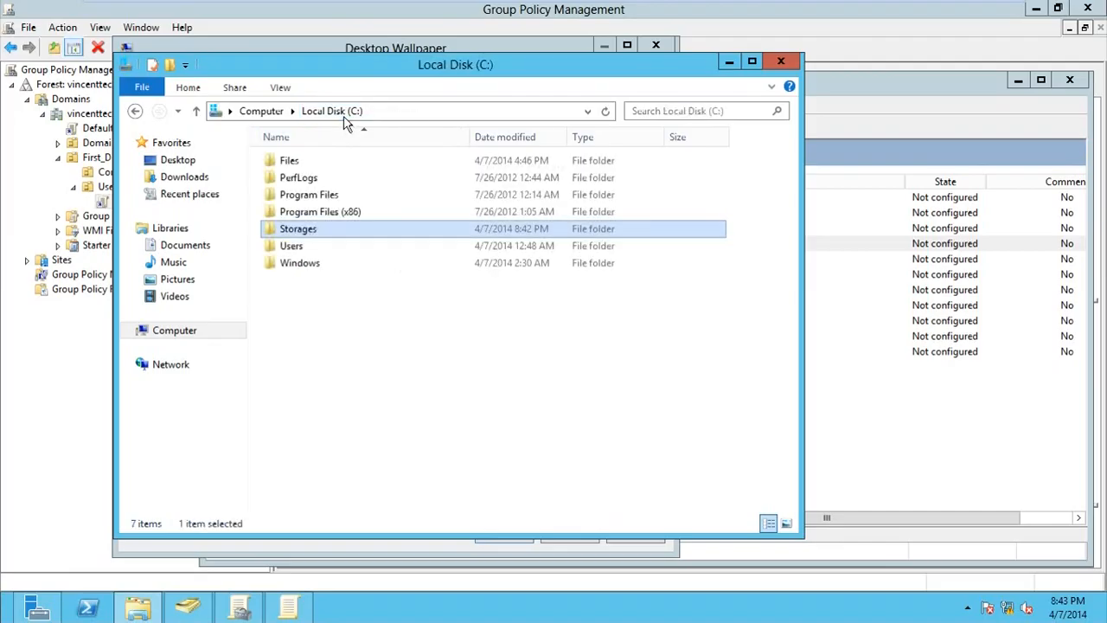
double_click(307, 164)
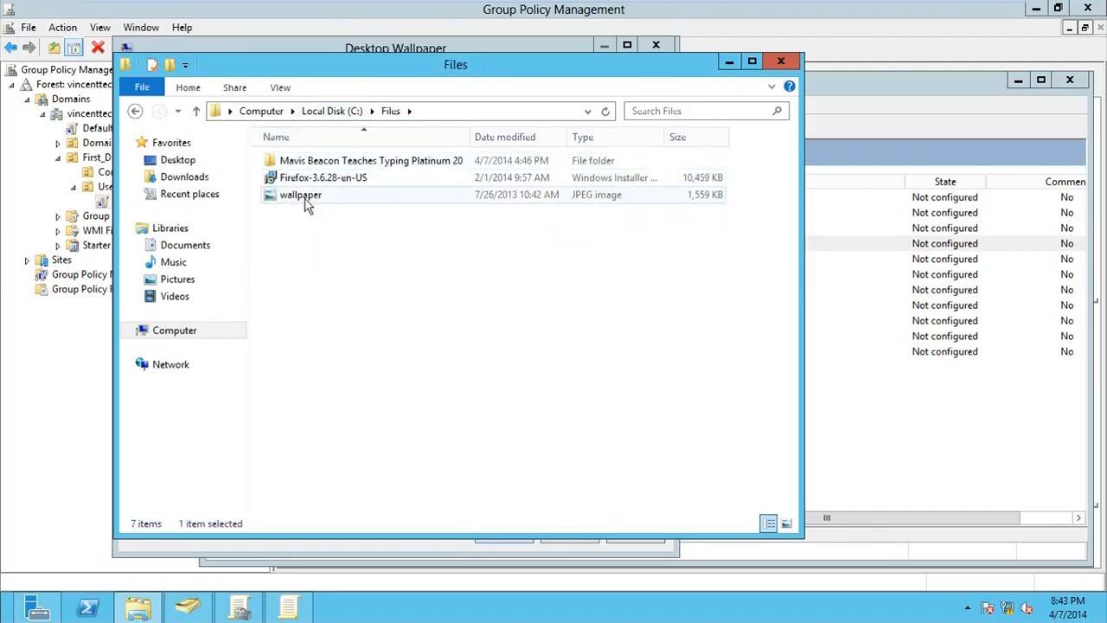
left_click(303, 195)
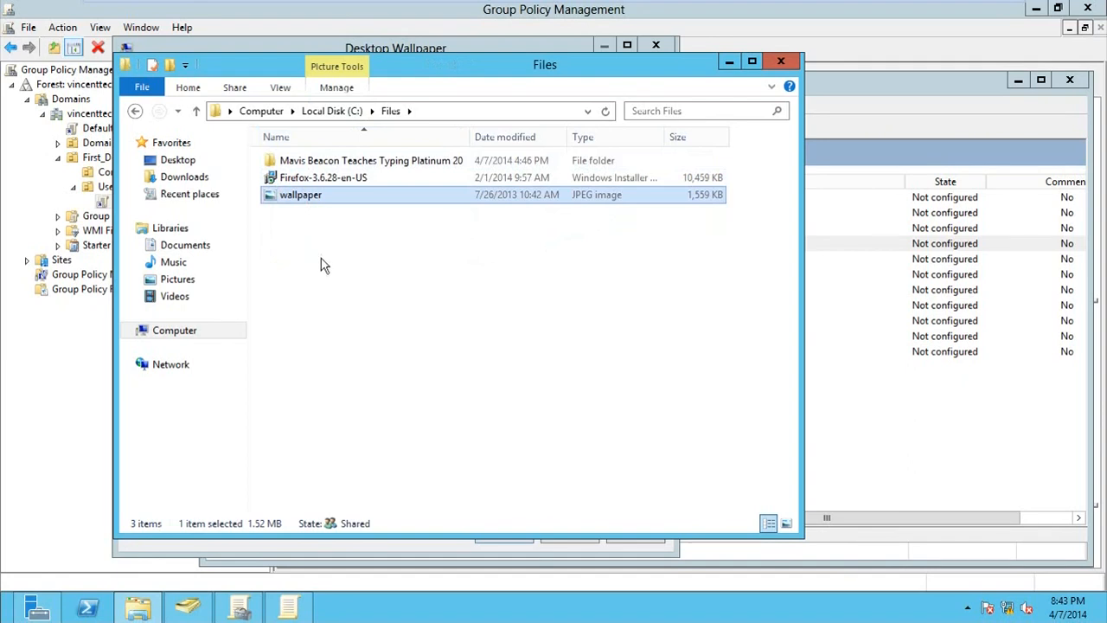
left_click(362, 317)
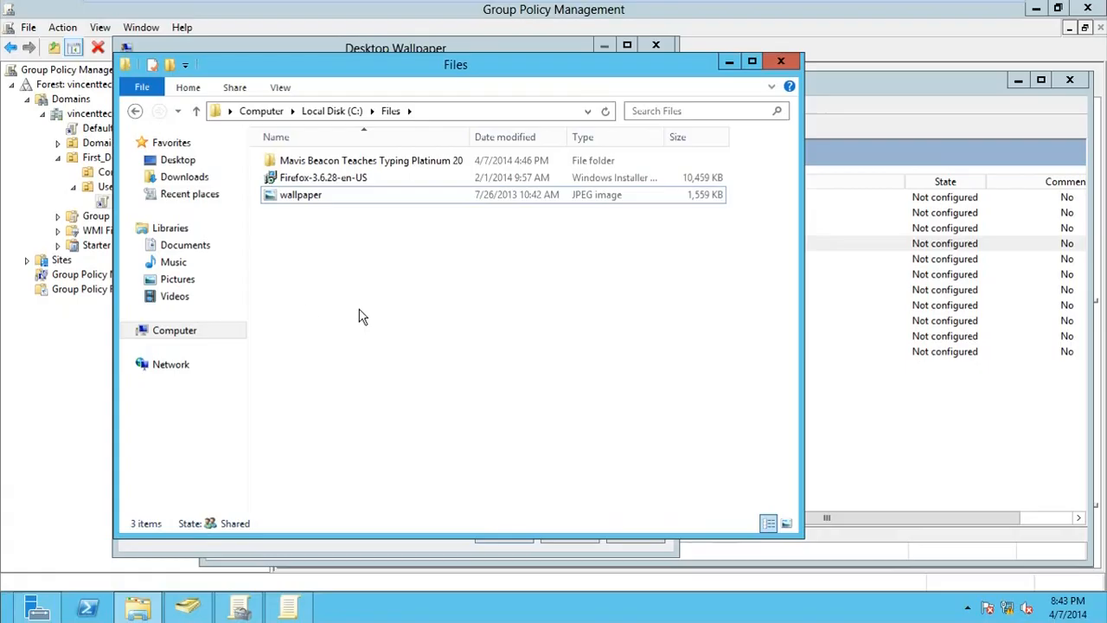
left_click(273, 197)
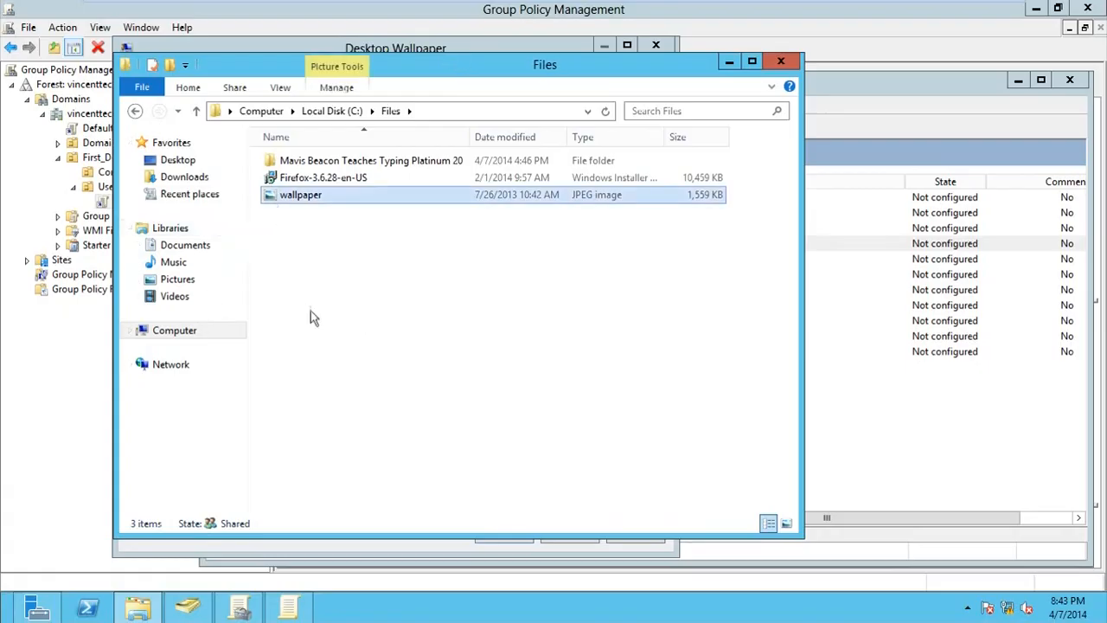
left_click(324, 111)
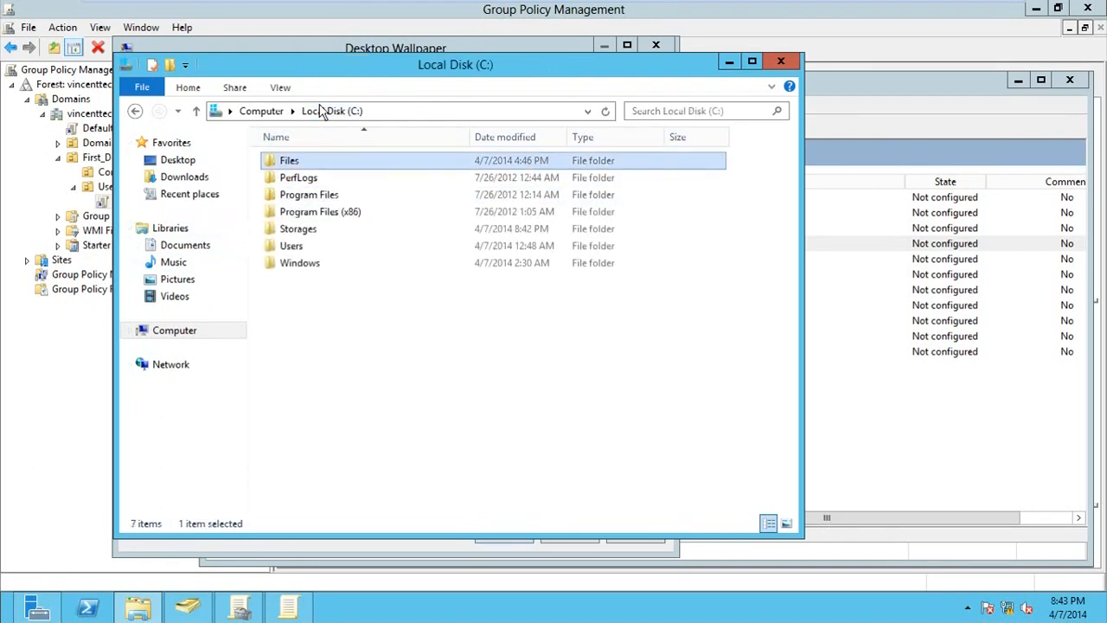
double_click(302, 230)
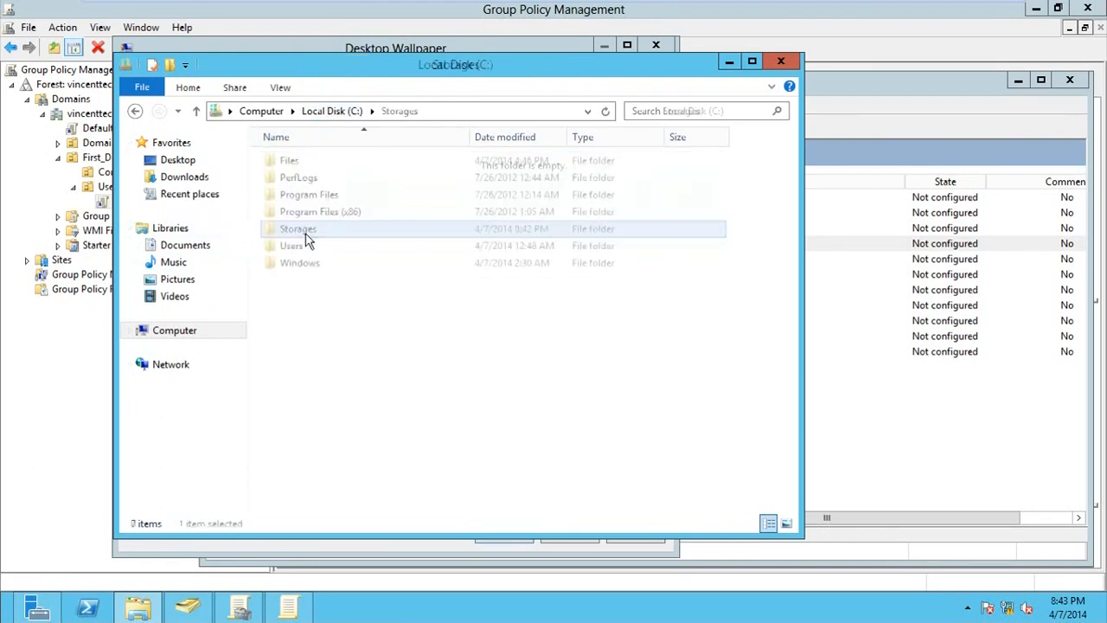
key("ctrl+v")
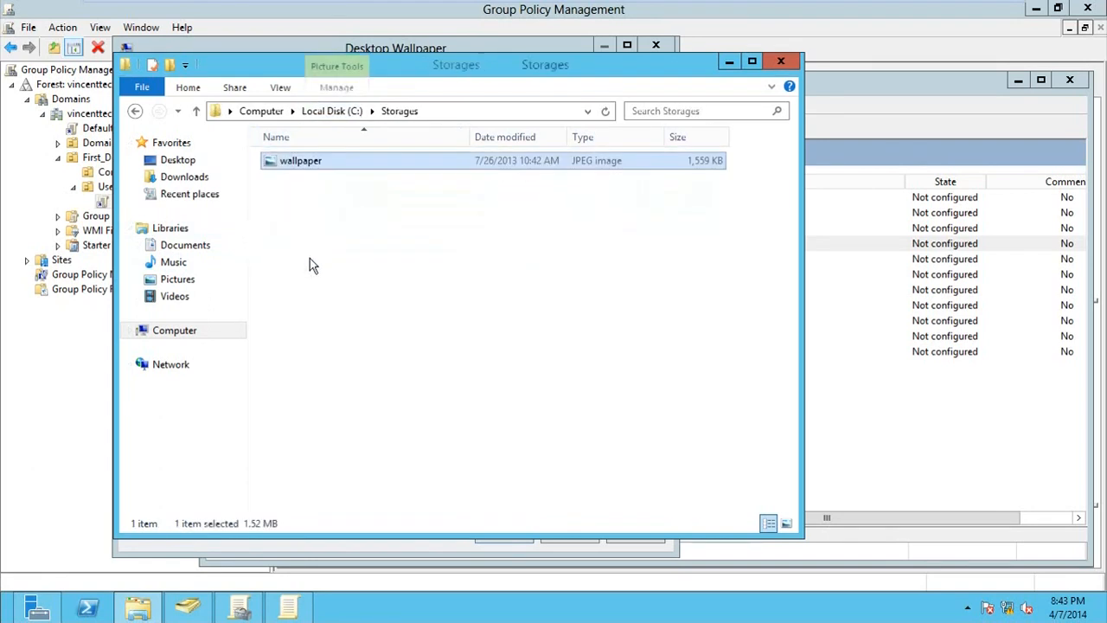
left_click(320, 213)
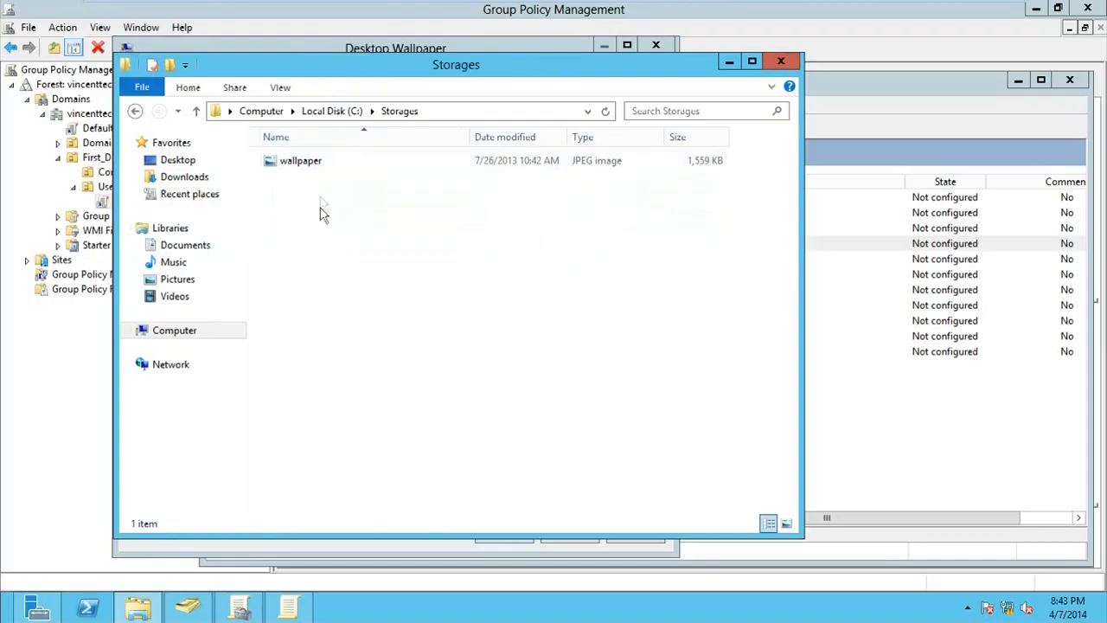
Copy the Firefox-3.6.28-en-US installer and Mavis Beacon folder from Files into Storages
left_click(332, 112)
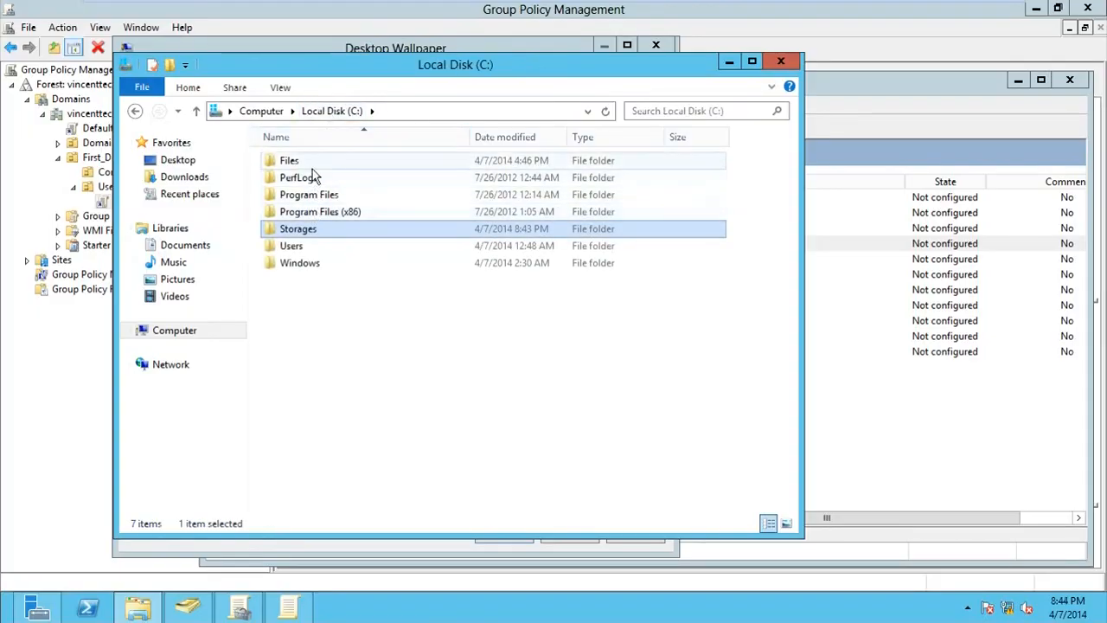
double_click(309, 162)
left_click(313, 177)
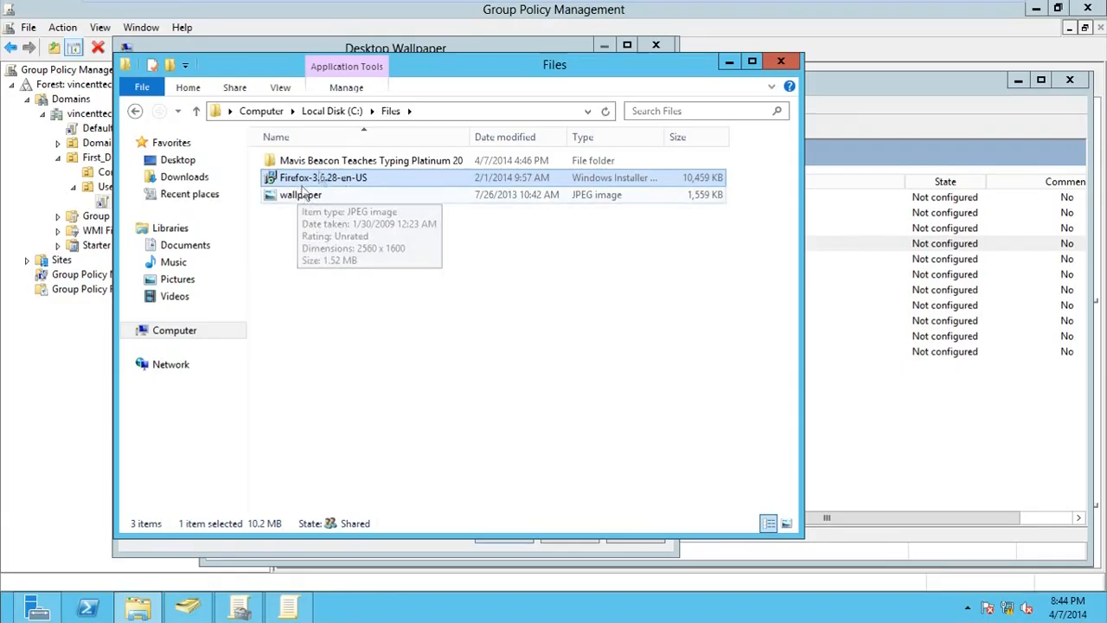
left_click(320, 161, "ctrl")
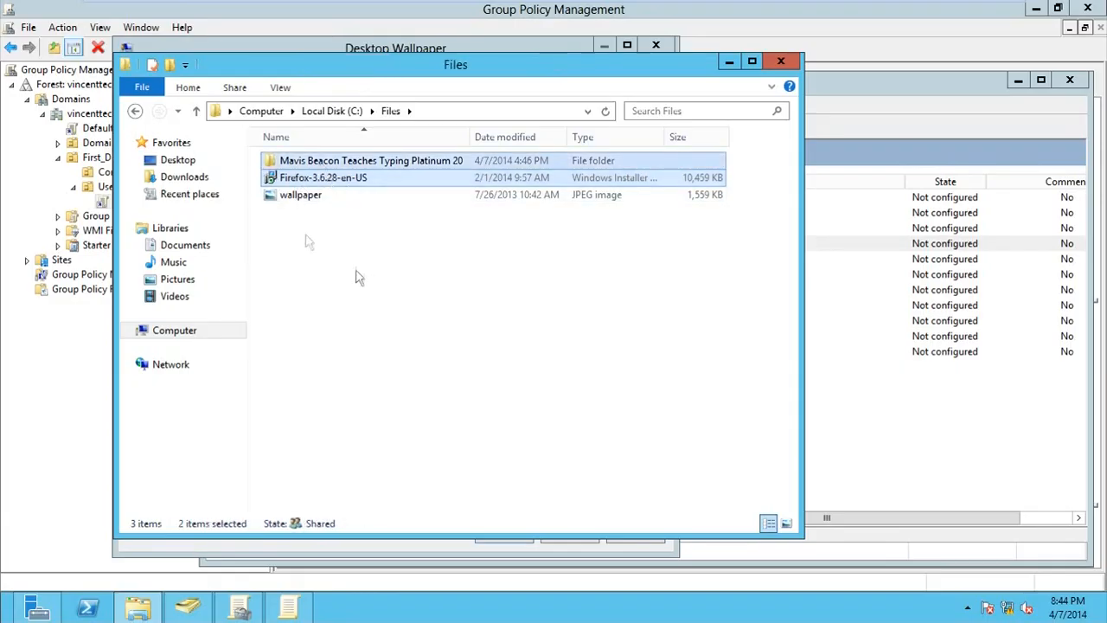
left_click(332, 110)
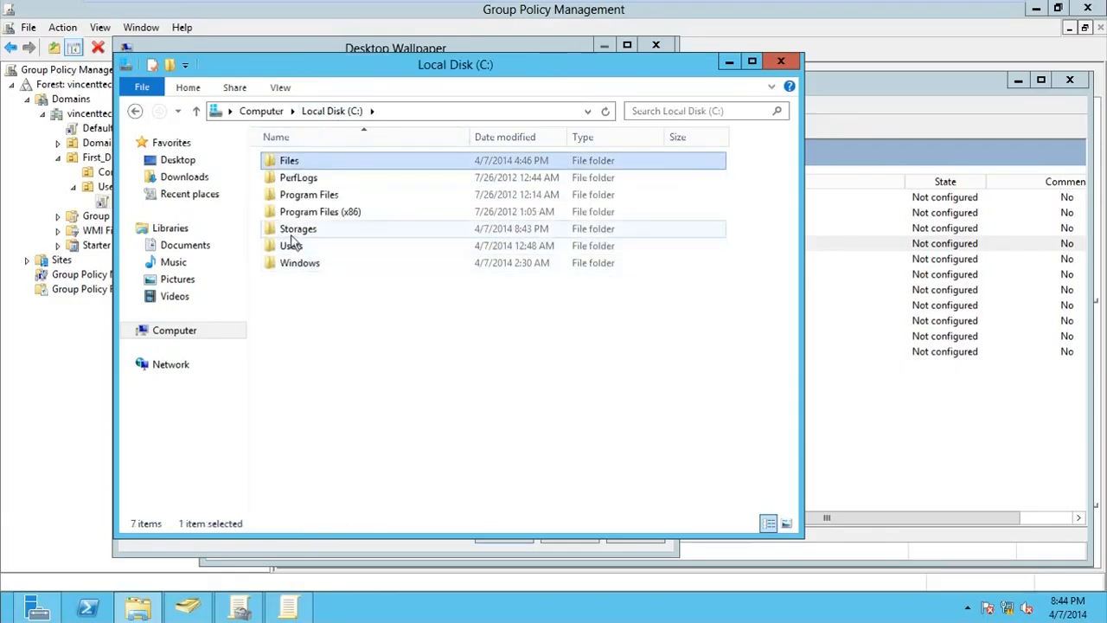
double_click(296, 229)
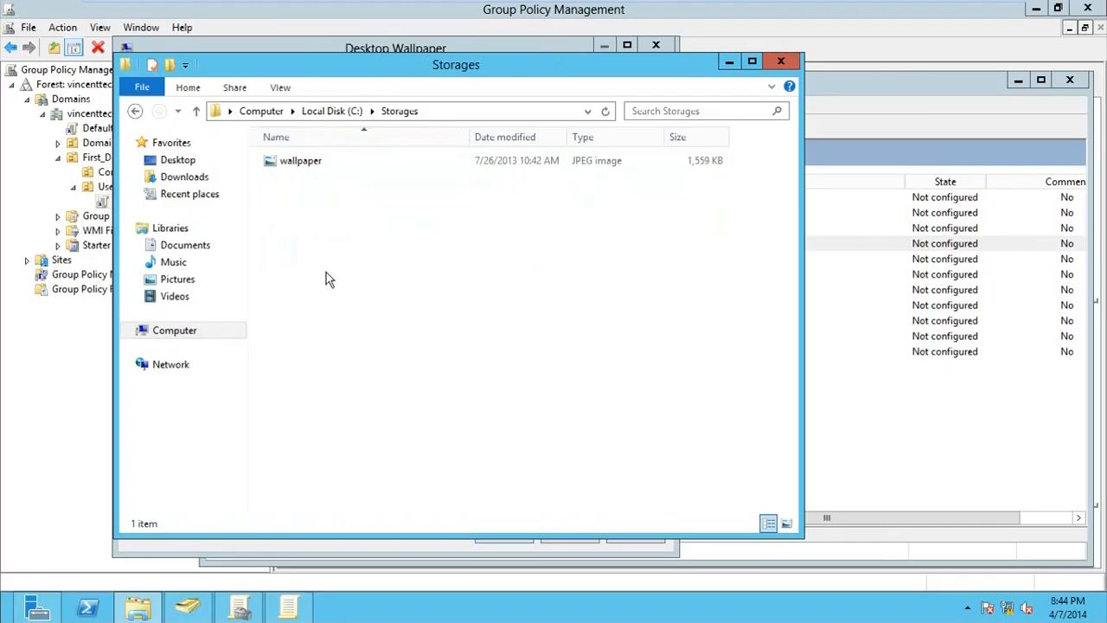
key("ctrl+v")
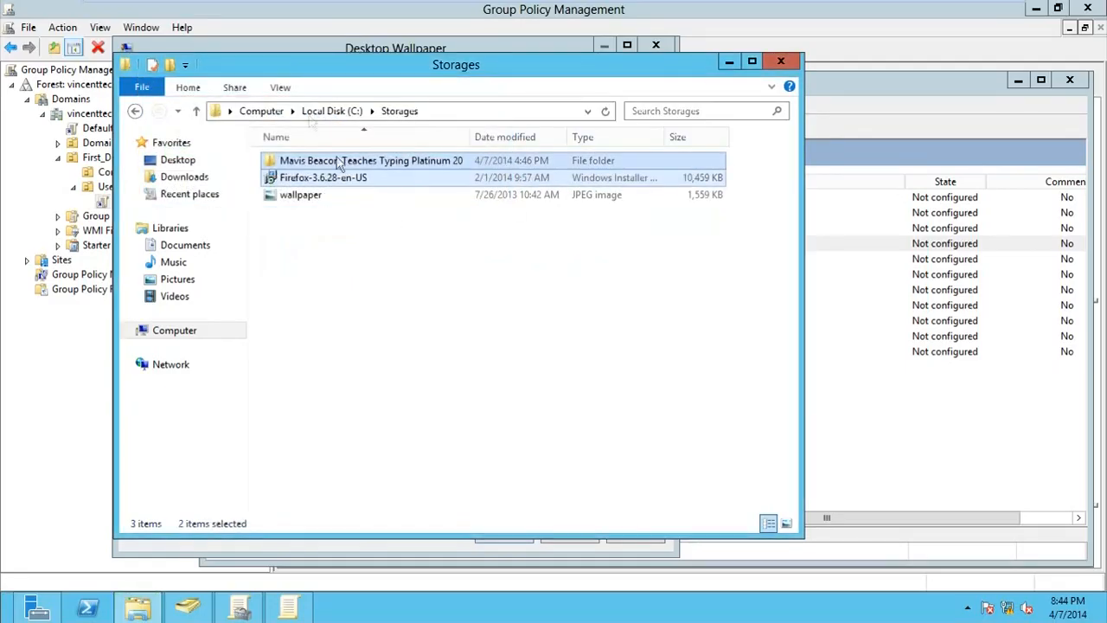
left_click(331, 112)
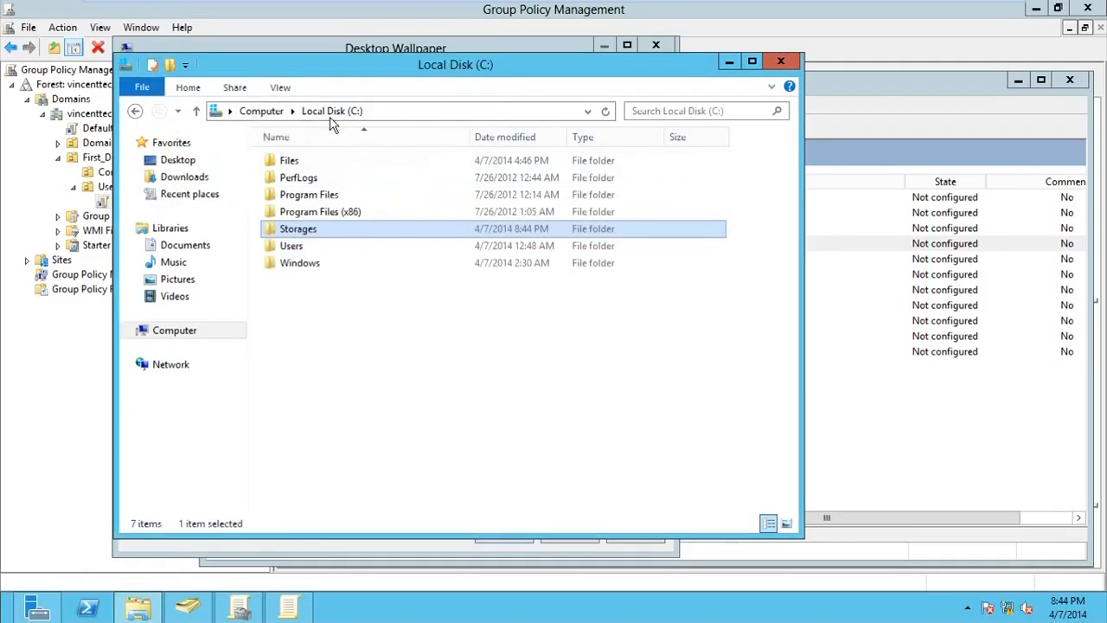
Start sharing the Storages folder from its Properties and add Everyone to the share list
right_click(302, 238)
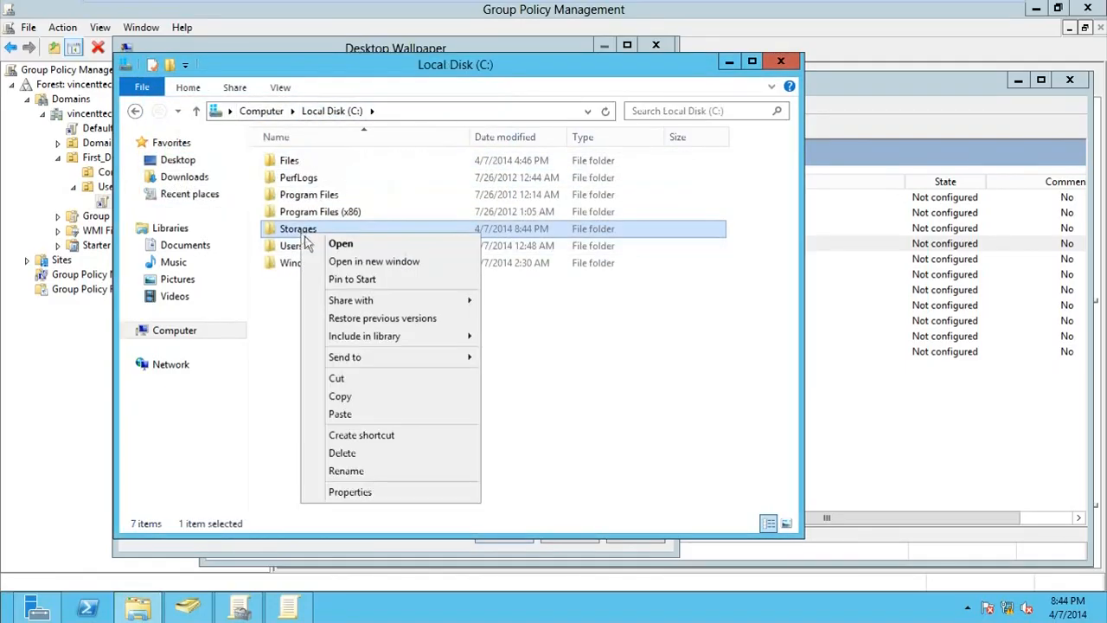
left_click(394, 492)
left_click(374, 233)
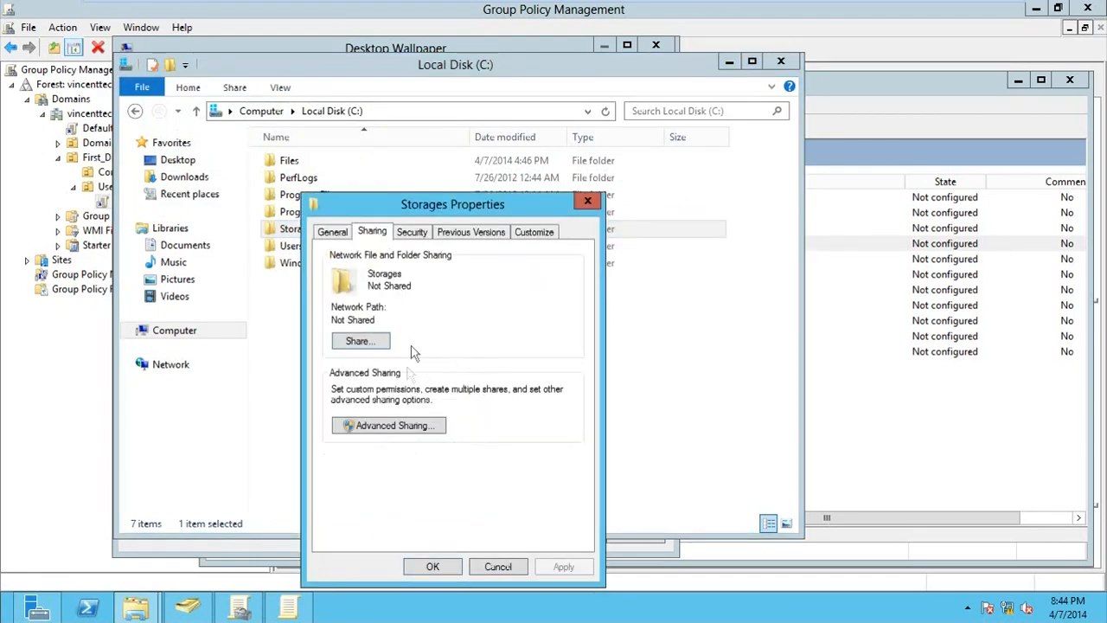
left_click(357, 341)
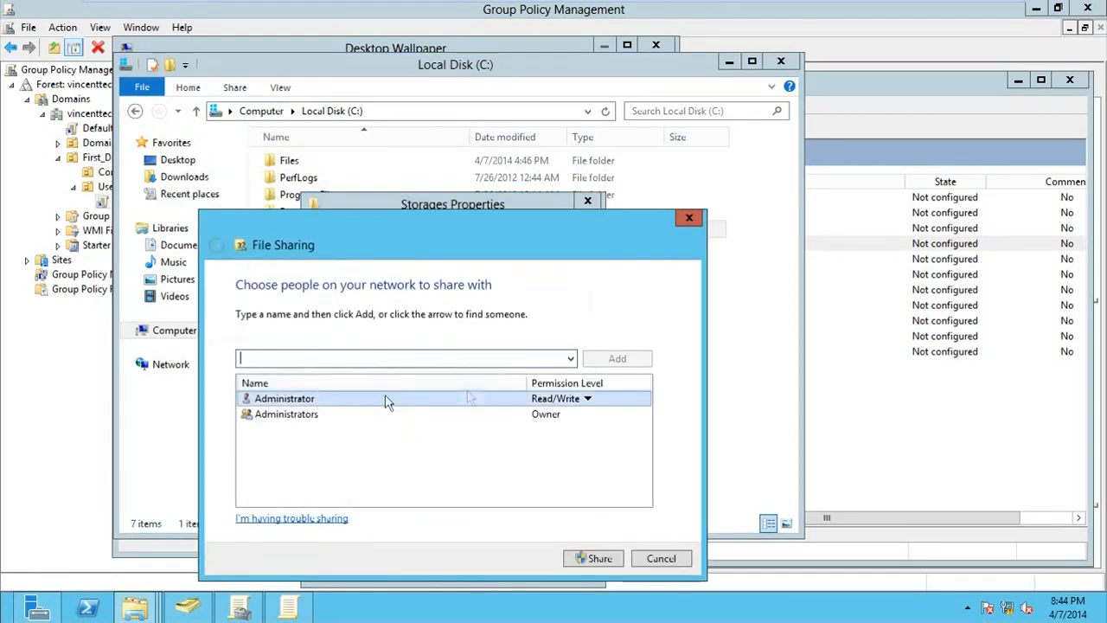
left_click(569, 360)
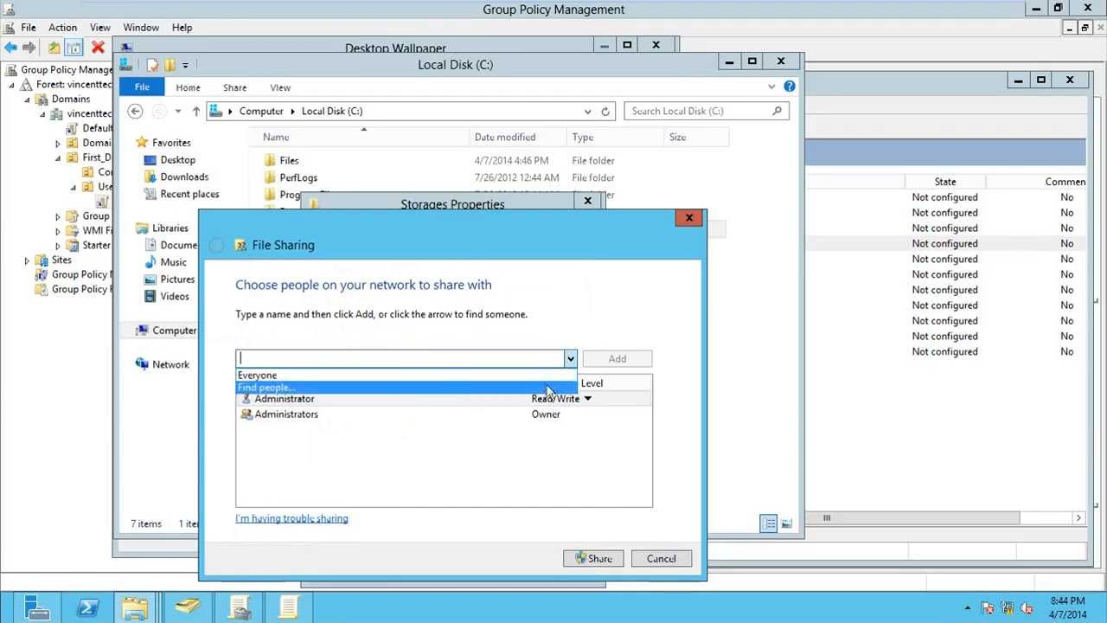
left_click(544, 377)
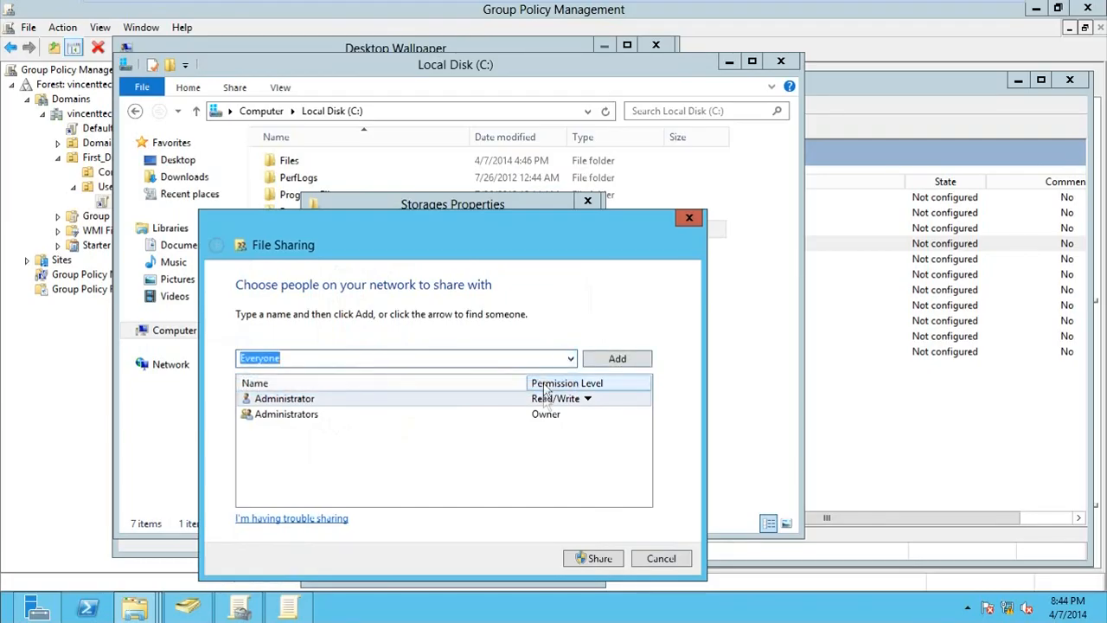
left_click(611, 360)
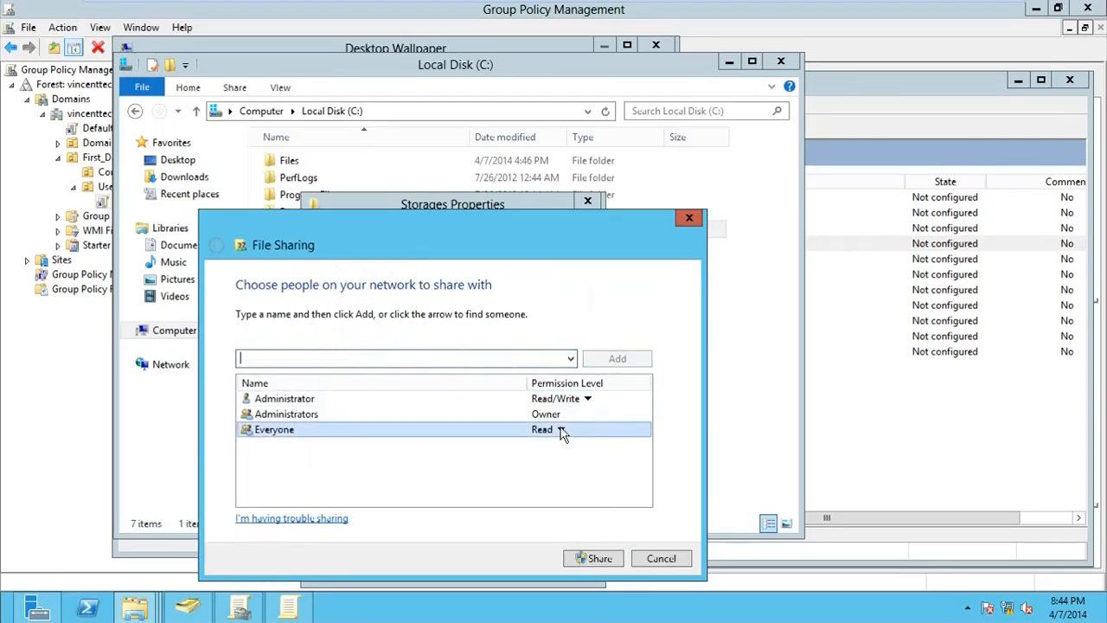
Give Everyone Read/Write, complete the \\DC1\Storages share, and close the windows
left_click(561, 430)
left_click(593, 451)
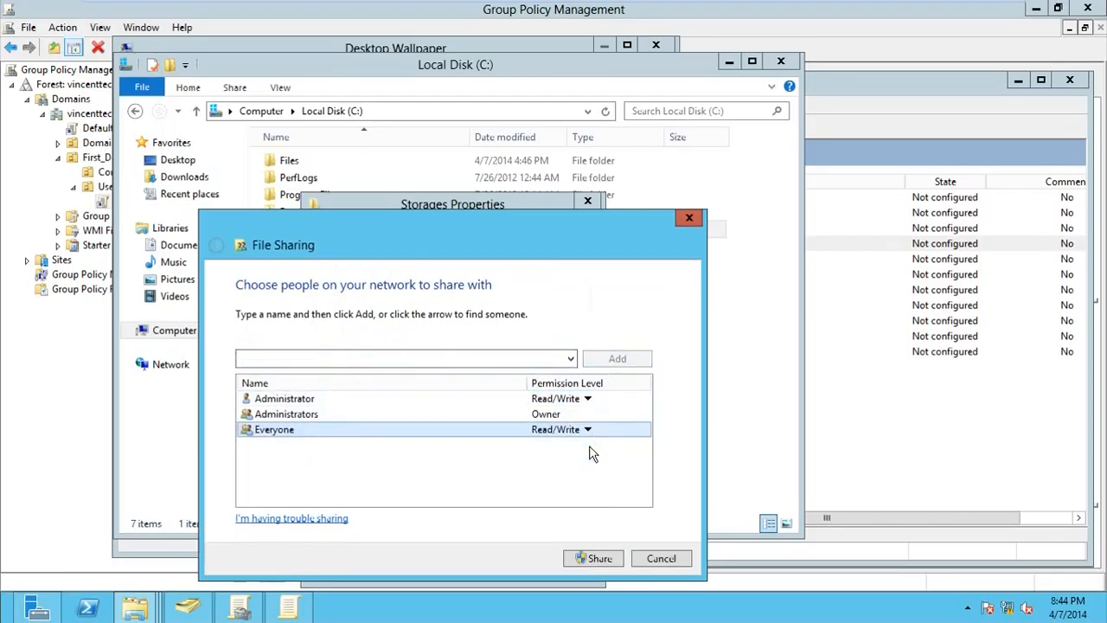
left_click(595, 558)
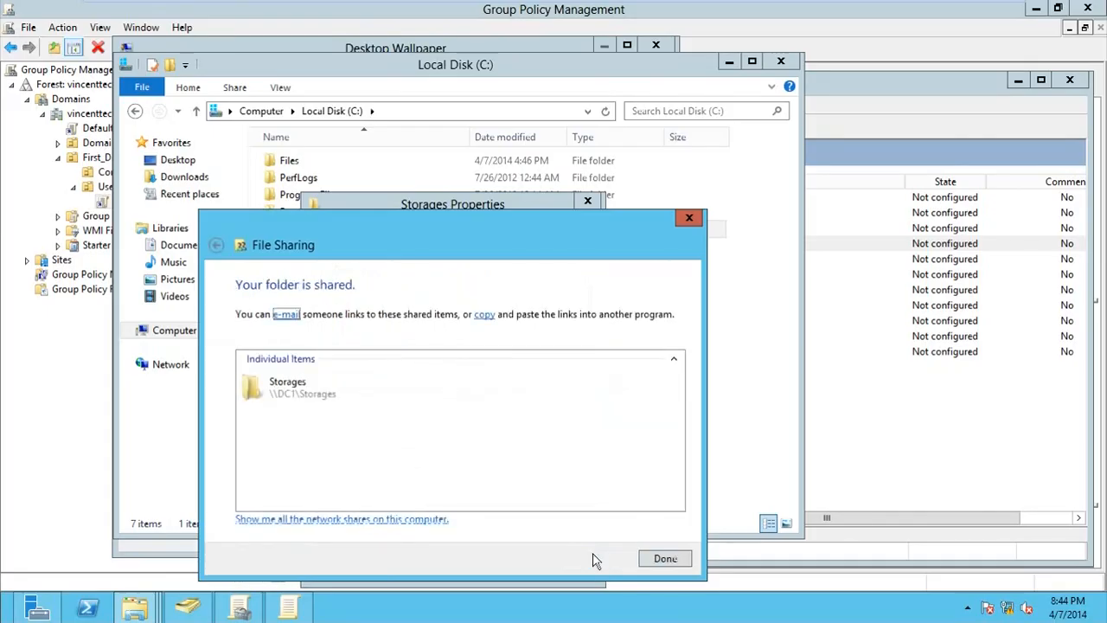
left_click(666, 558)
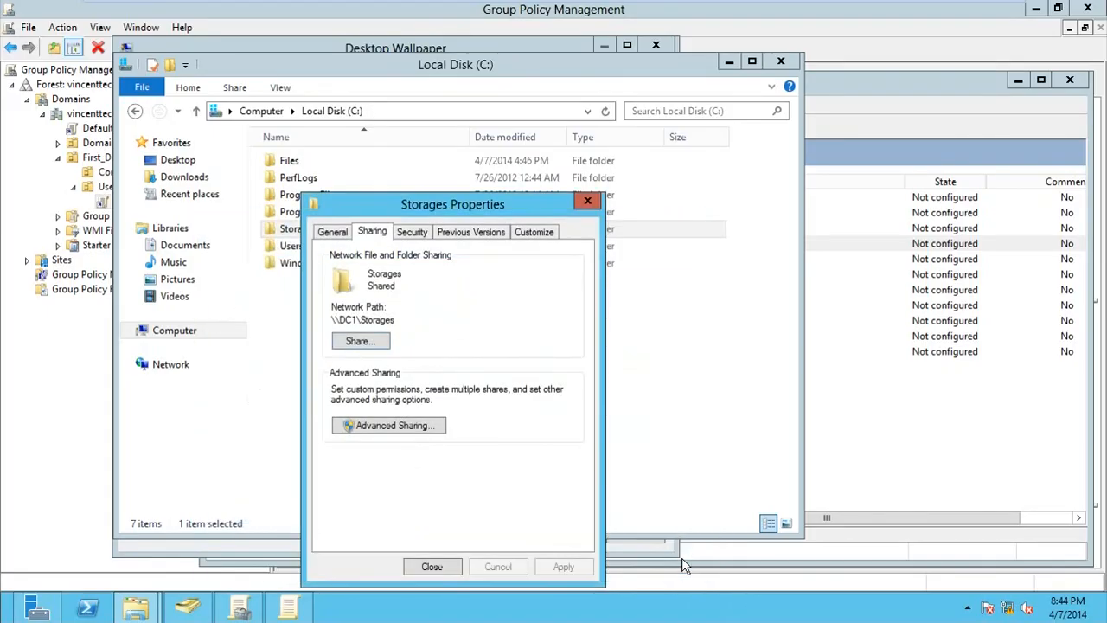
left_click(433, 566)
left_click(780, 62)
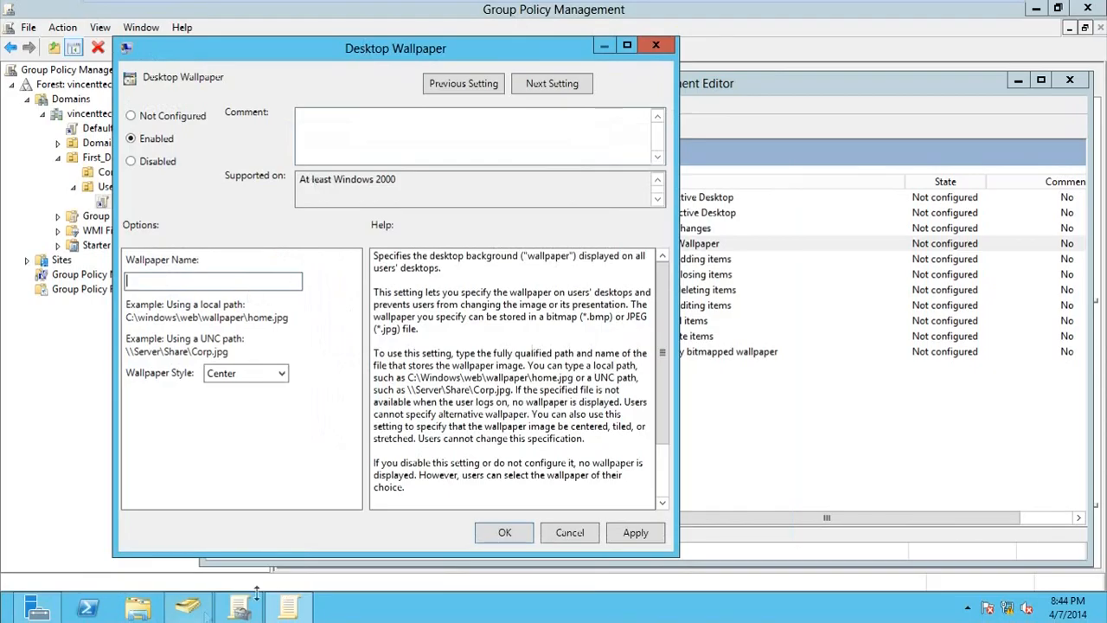
In a new File Explorer window, open C:\Storages and then the Network location
left_click(151, 612)
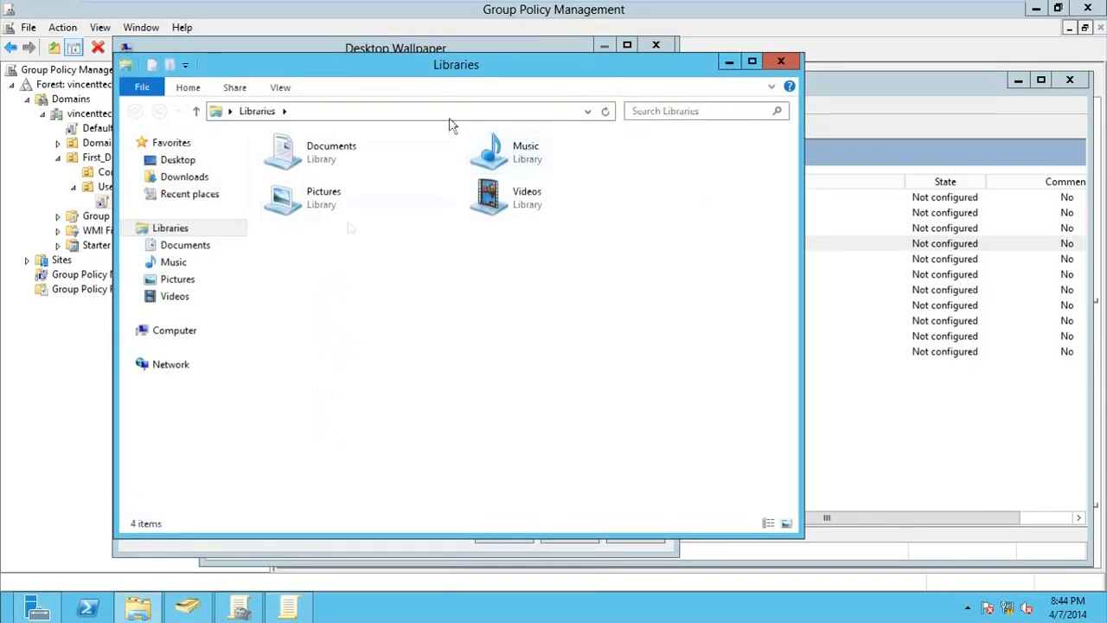
left_click(208, 336)
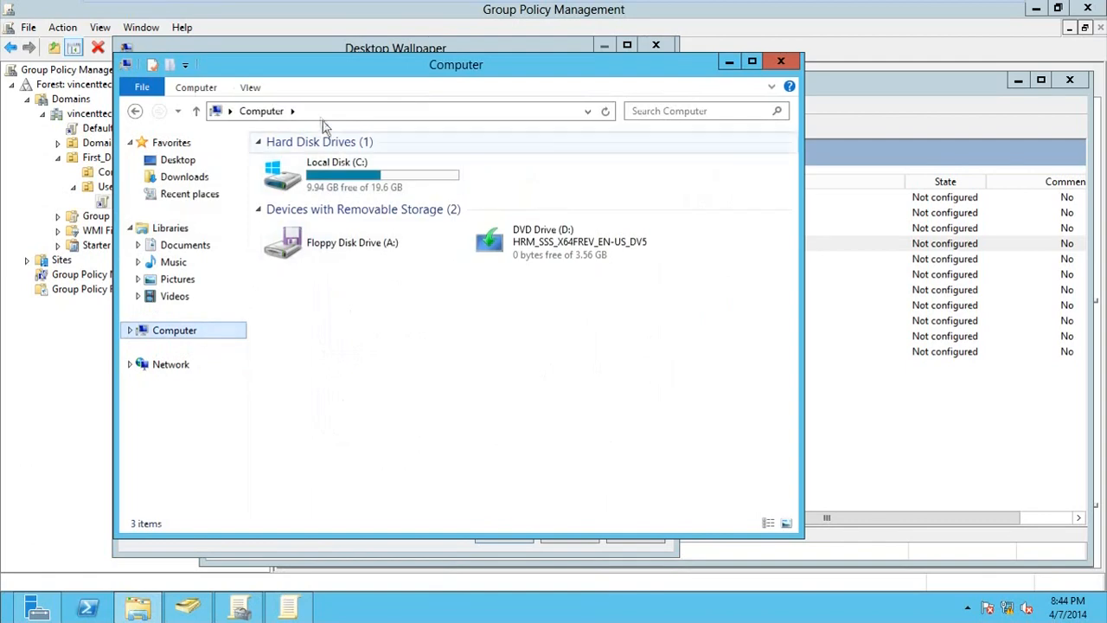
double_click(329, 171)
double_click(311, 229)
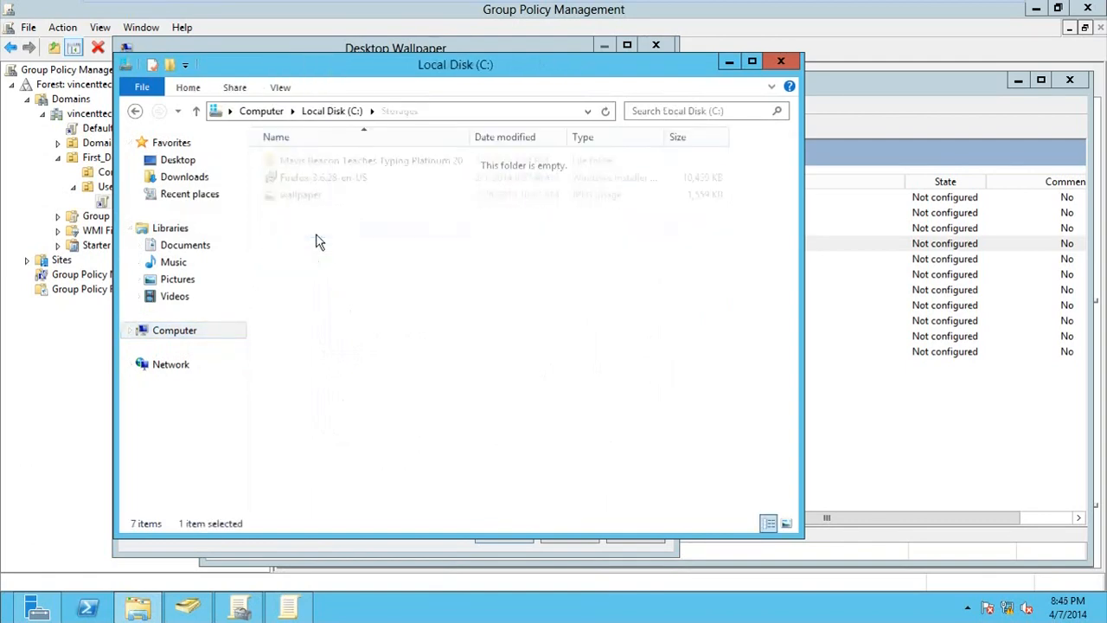
left_click(190, 364)
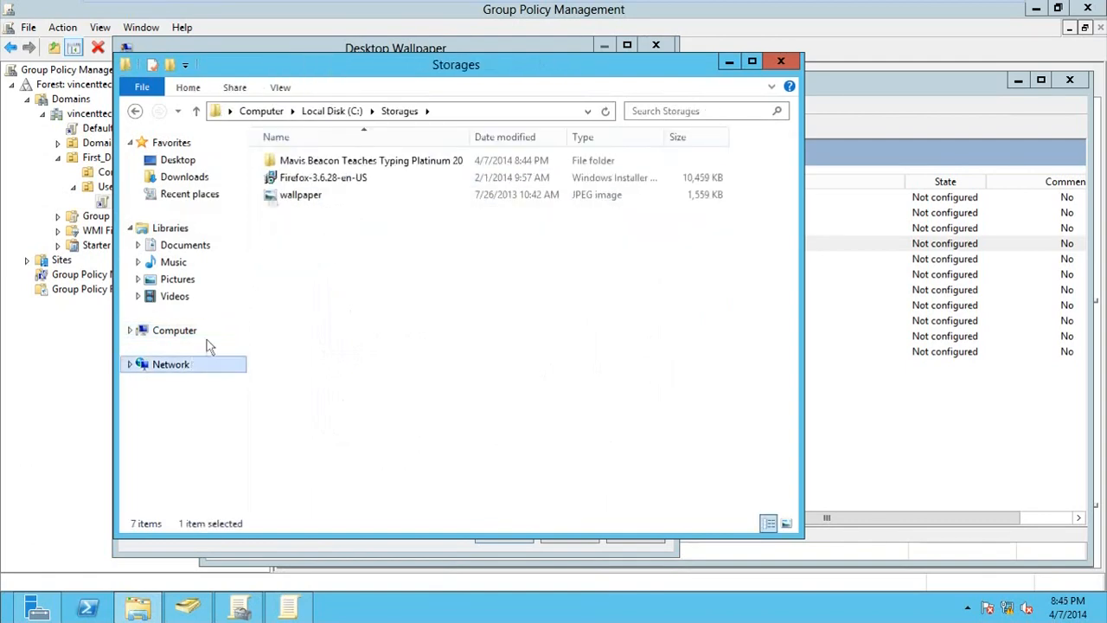
Open the \\DC1\Storages share by entering \\DC1\ in the address bar and take its path
left_click_drag(312, 62, 513, 69)
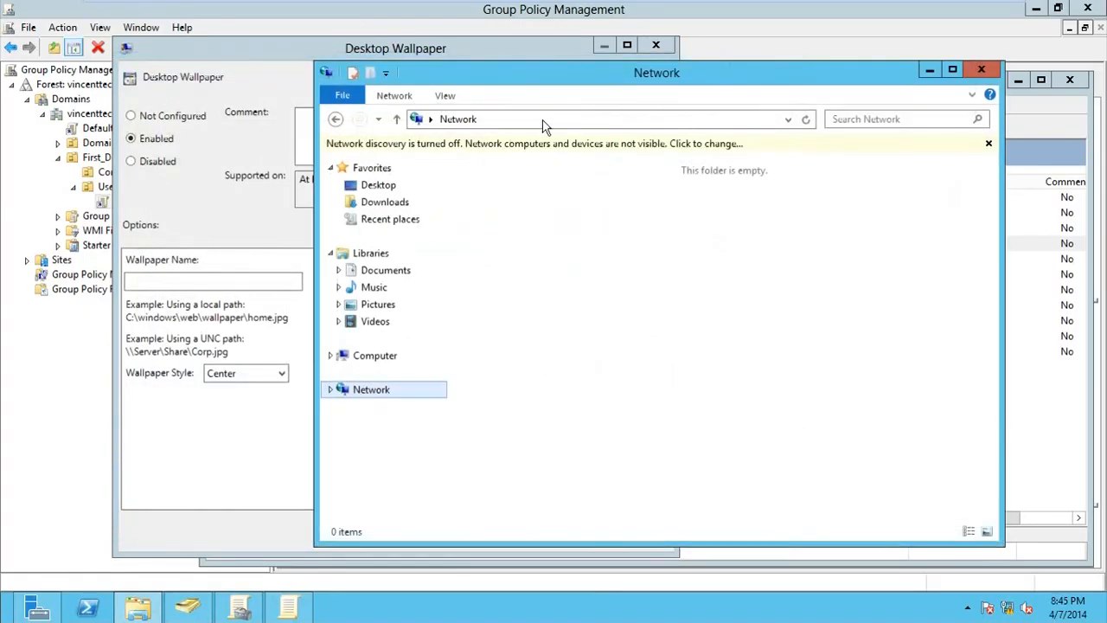
left_click(543, 120)
key("BackSpace")
type("\\\\DC")
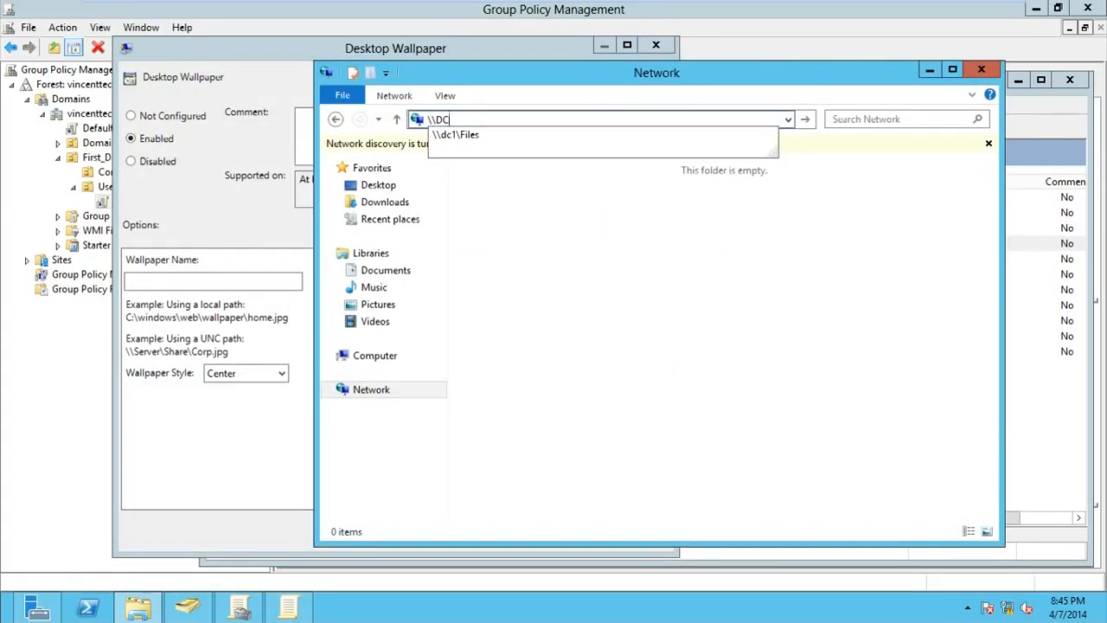
type("1\\")
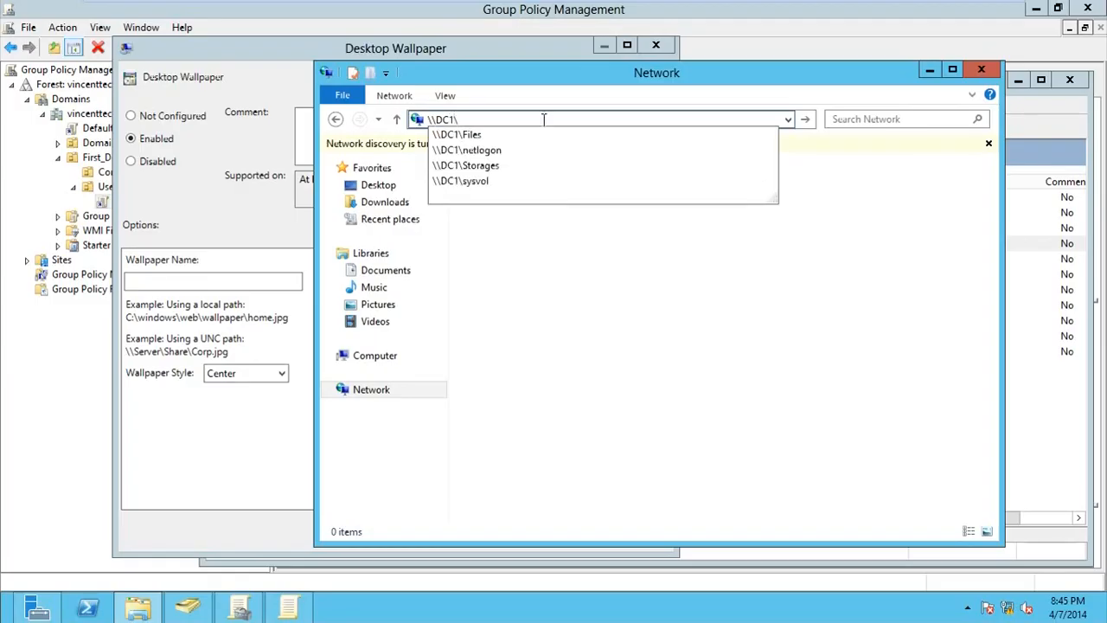
key("Down")
key("Down")
key("Down")
key("Return")
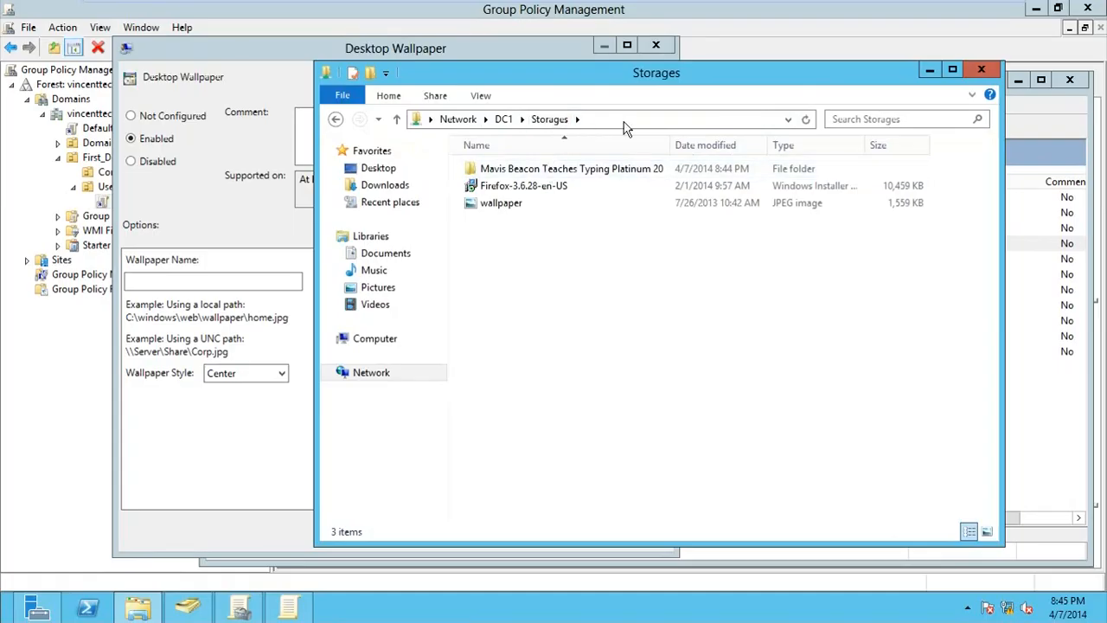
left_click(543, 118)
key("ctrl+c")
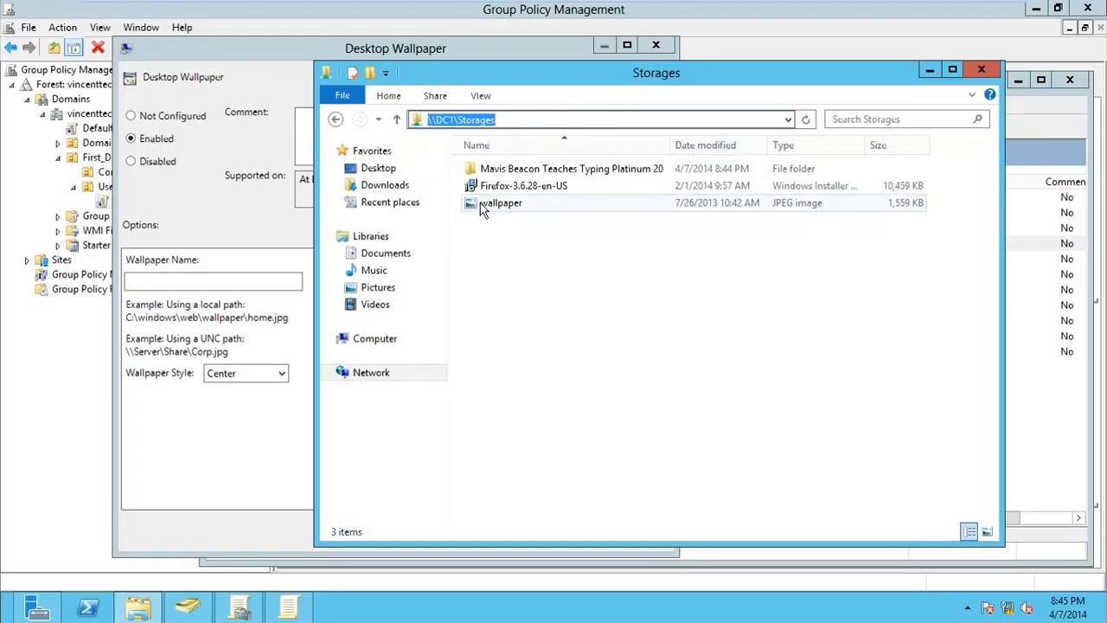
left_click(242, 281)
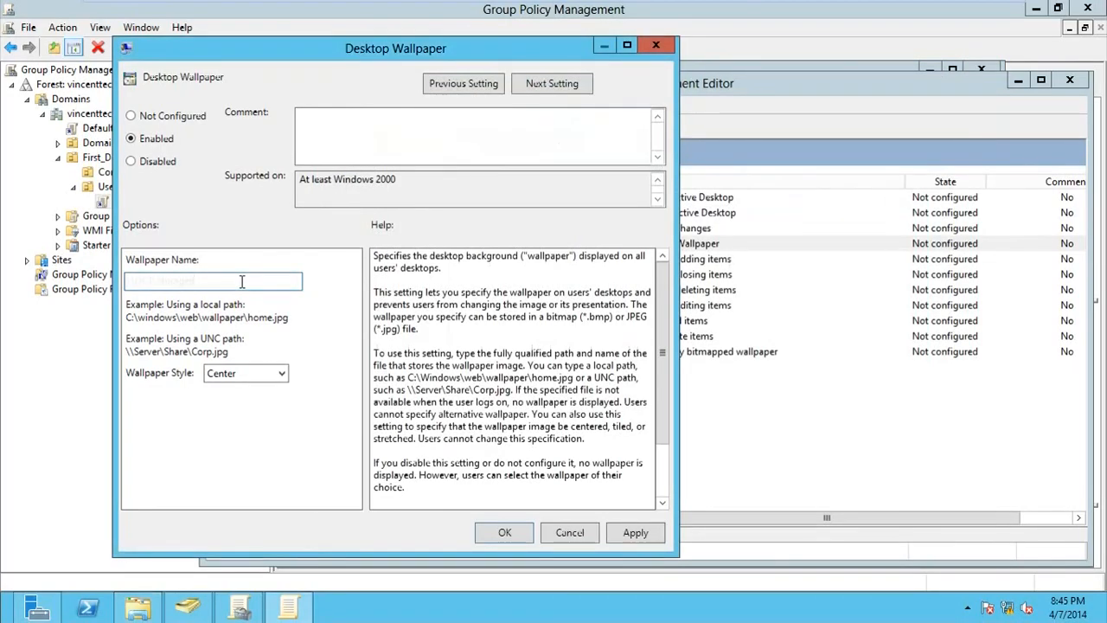
Set Wallpaper Name to \\DC1\Storages\wallpaper.jpg with style Fill, then apply and close
key("ctrl+v")
type("\\")
type("wallpater")
key("BackSpace")
key("BackSpace")
key("BackSpace")
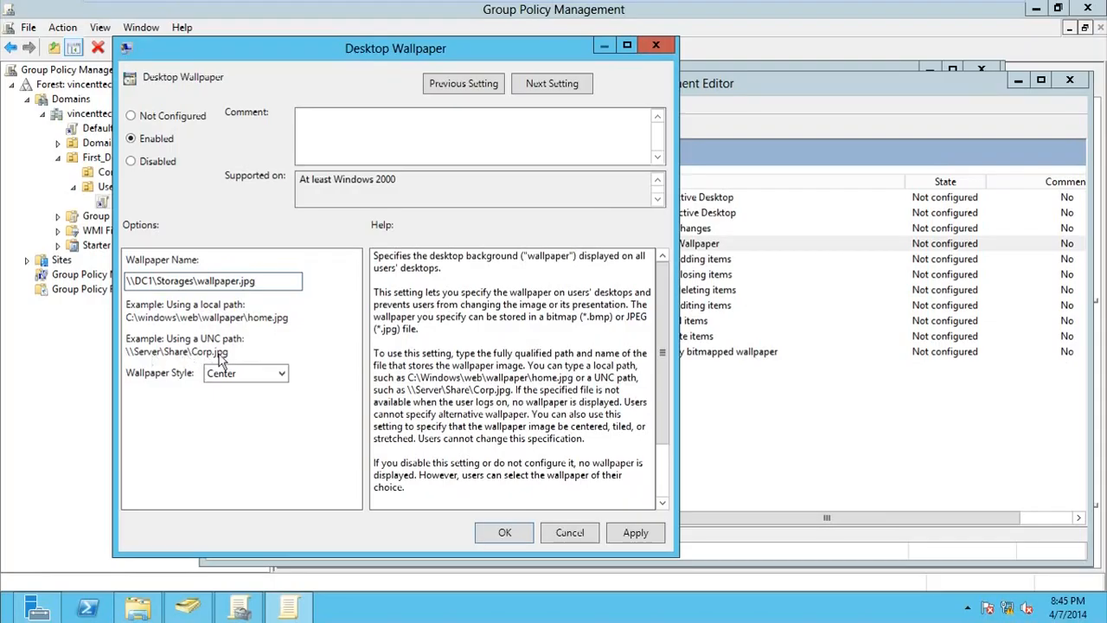
left_click(250, 375)
left_click(266, 405)
left_click(626, 534)
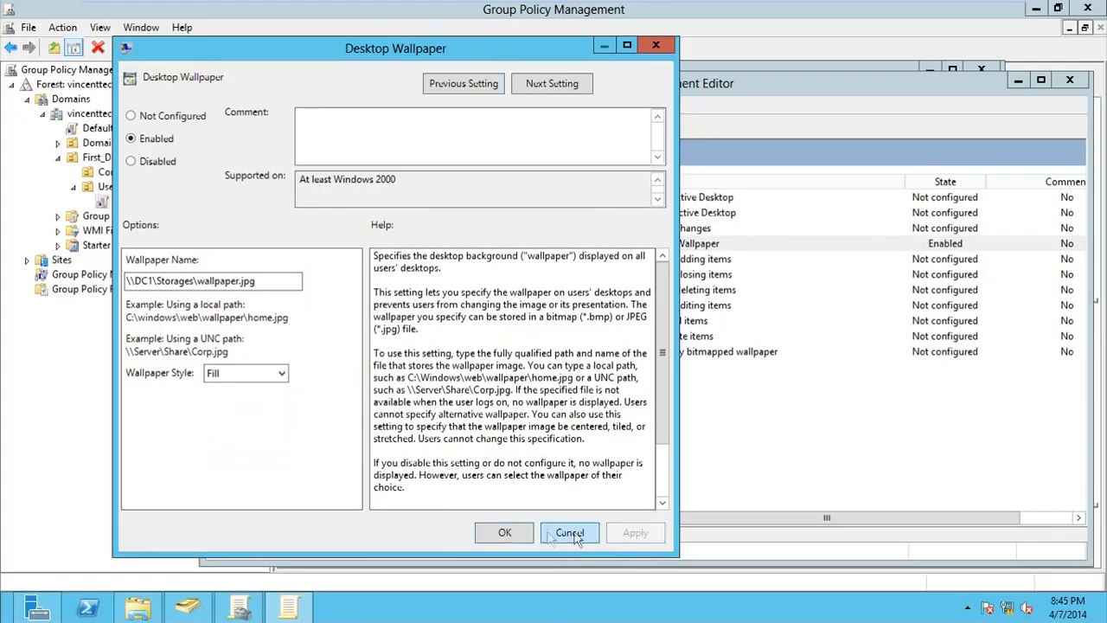
left_click(523, 533)
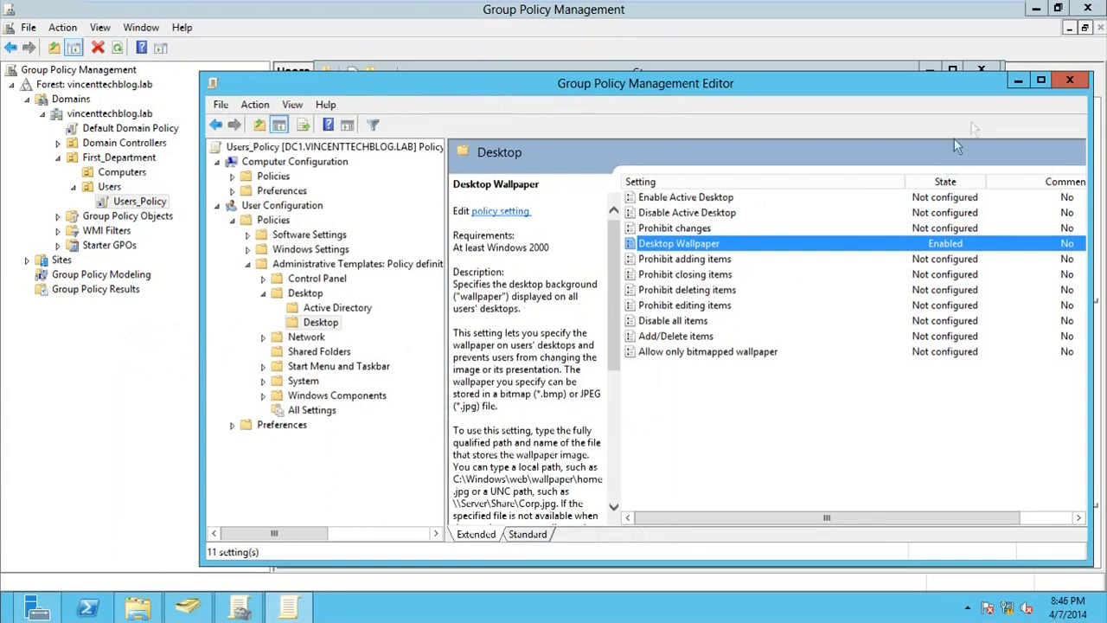
Review the Add or Remove Programs and Display policies under Control Panel, then close the editor
left_click(263, 293)
left_click(262, 278)
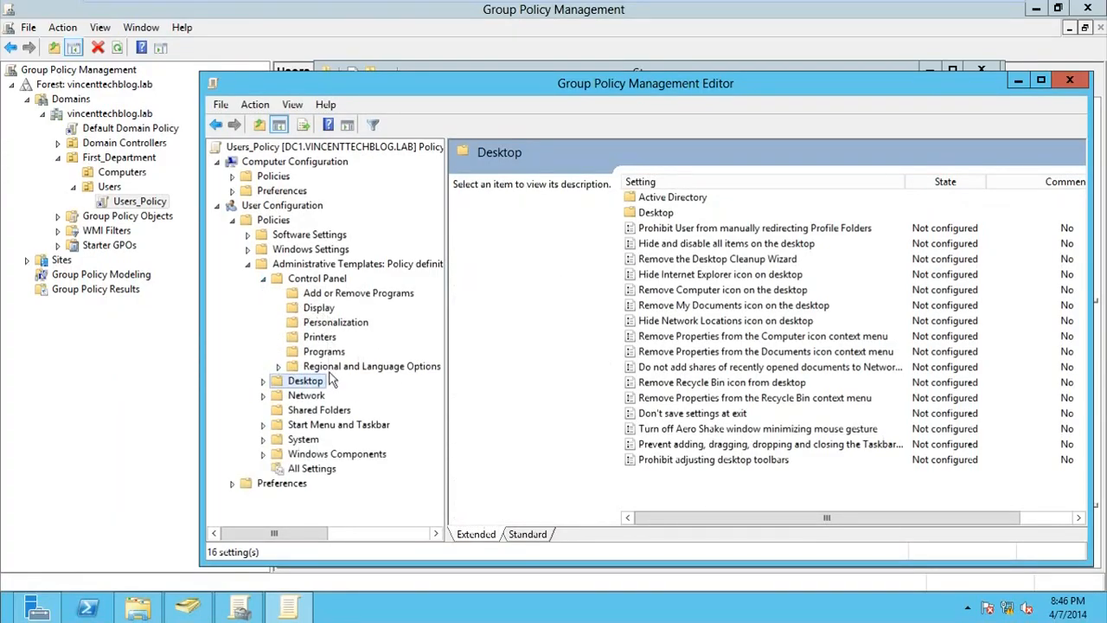
left_click(332, 294)
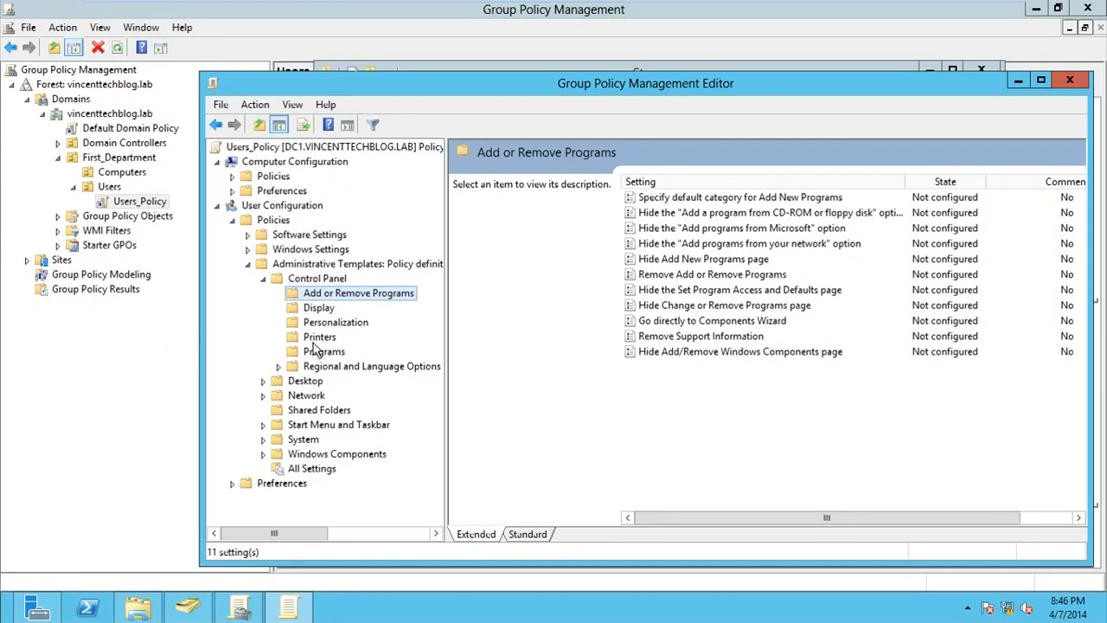
left_click(317, 309)
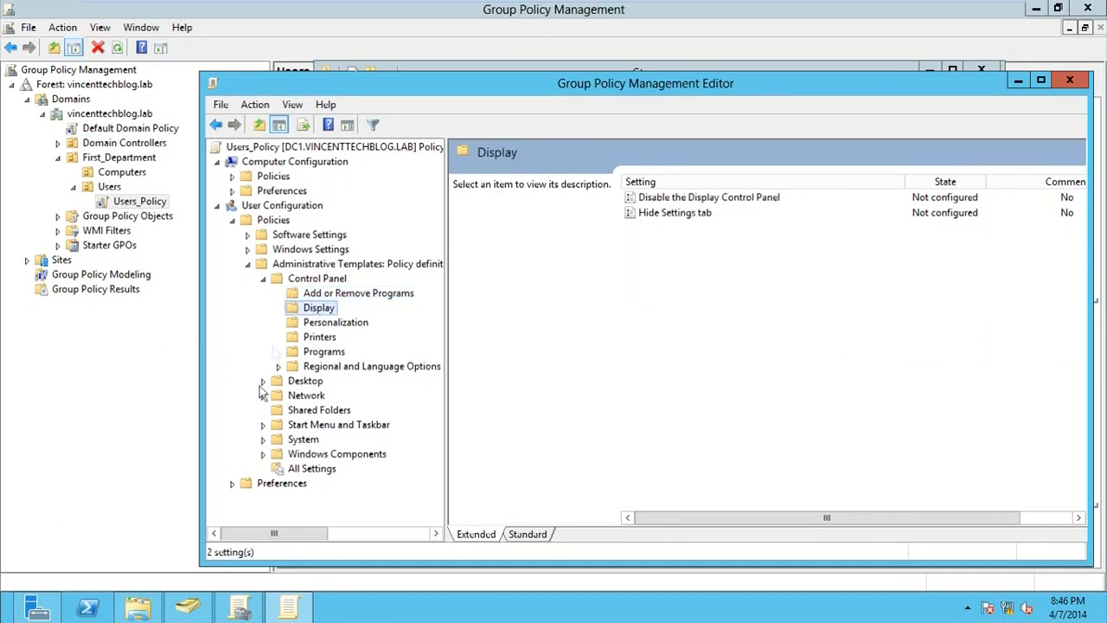
left_click(263, 277)
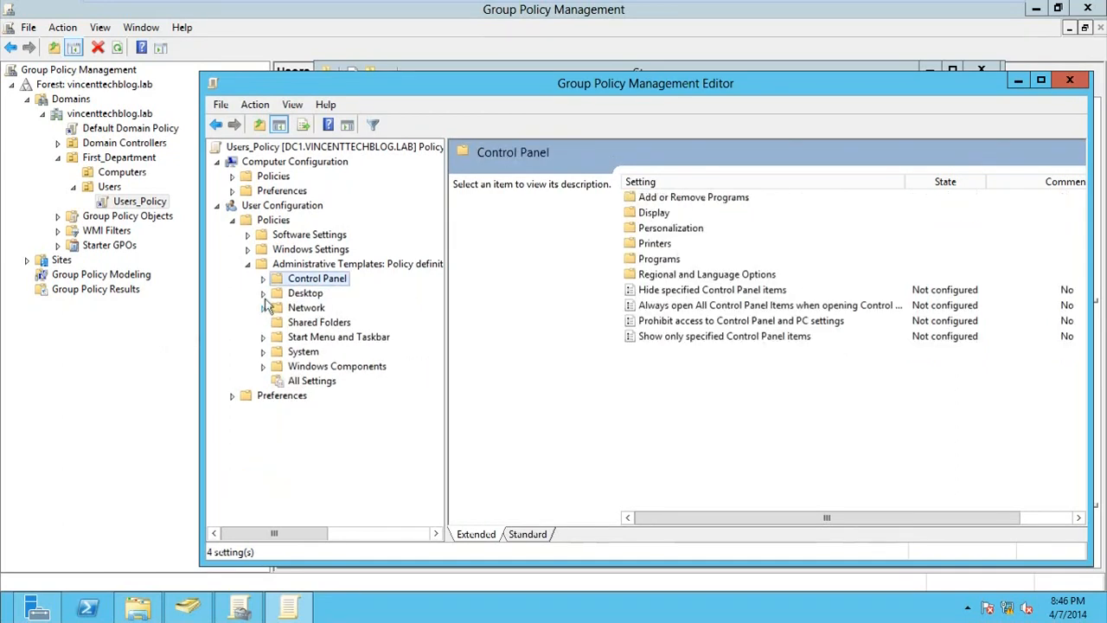
left_click(263, 293)
left_click(318, 322)
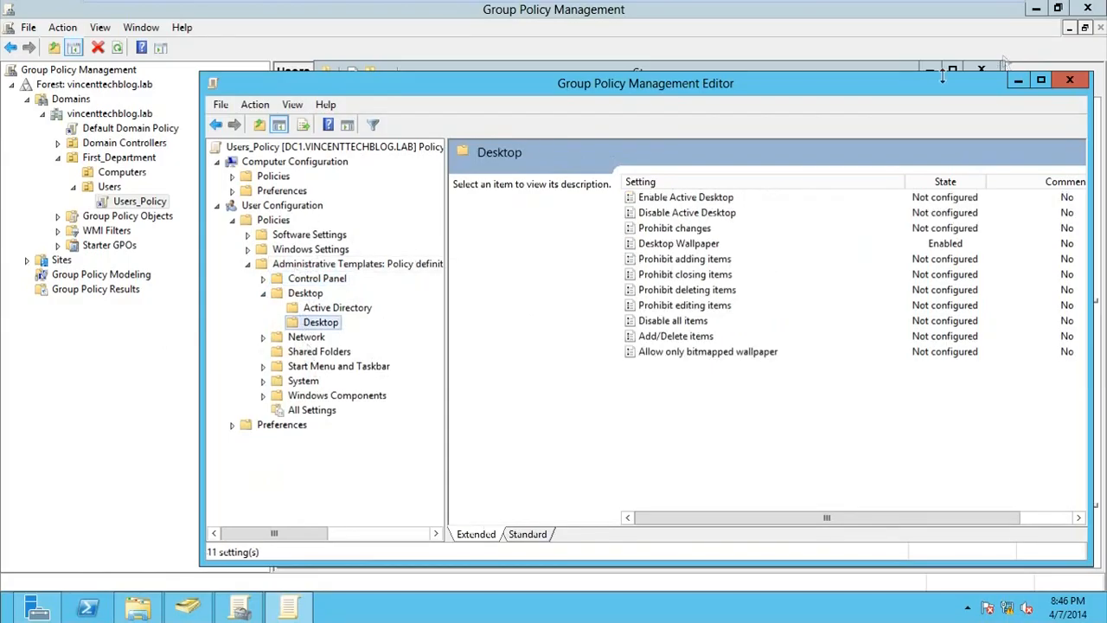
left_click(1068, 81)
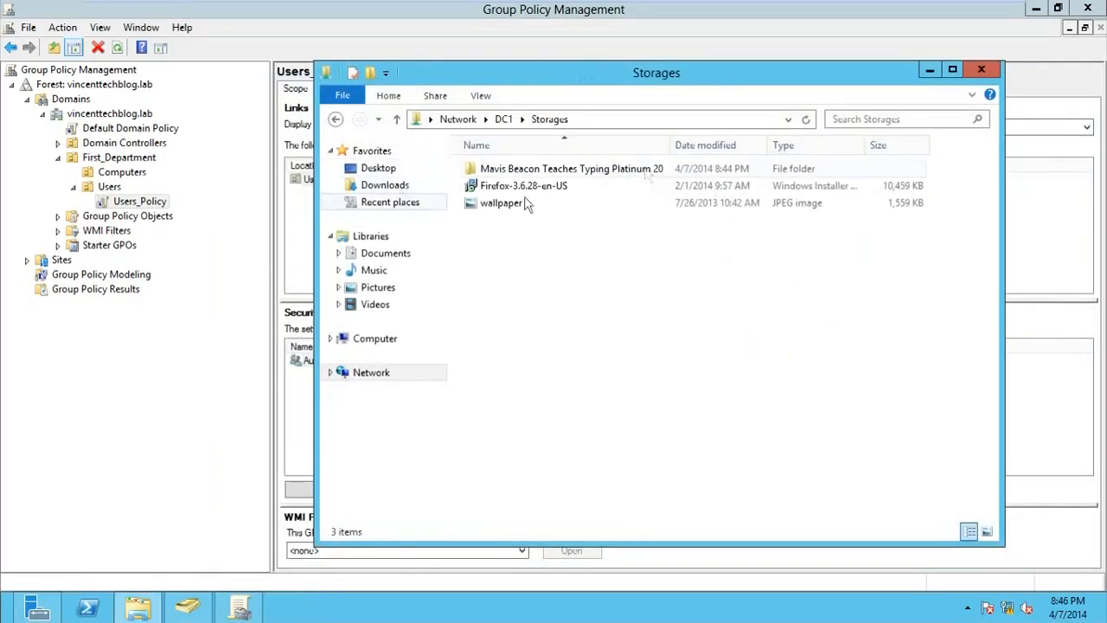
Close the Storages window and create a Software_installation GPO linked to the Computers OU
left_click(980, 71)
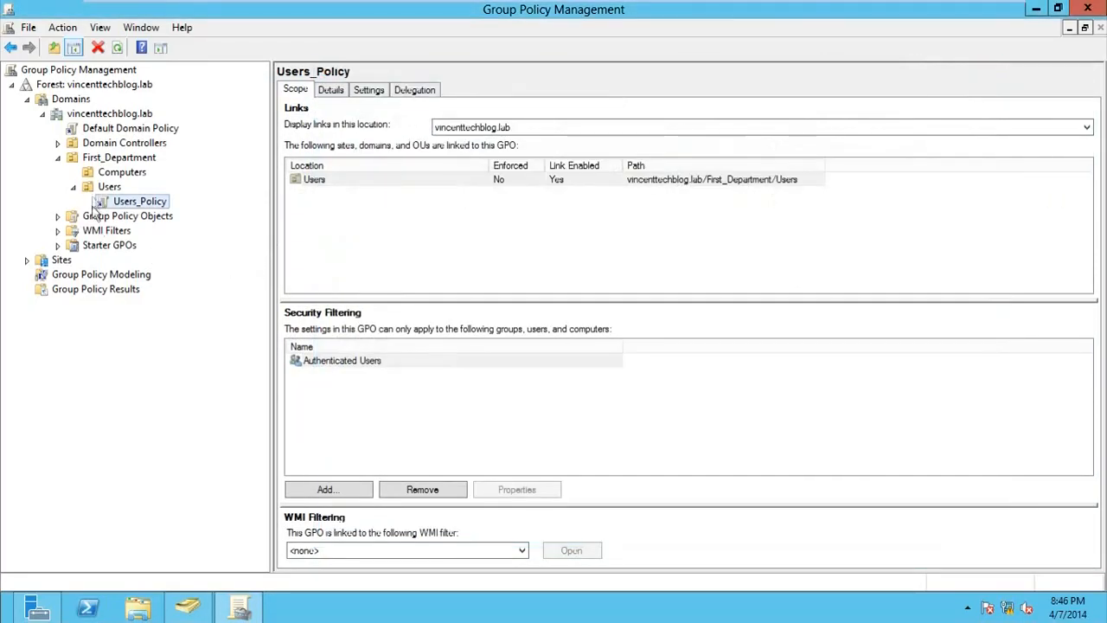
left_click(121, 173)
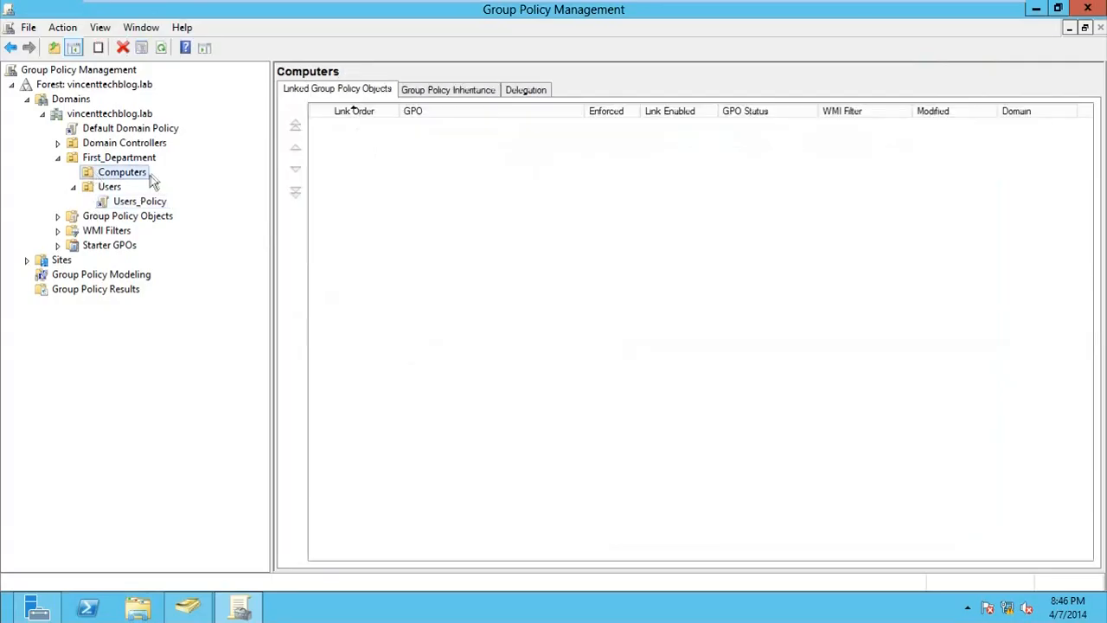
right_click(119, 177)
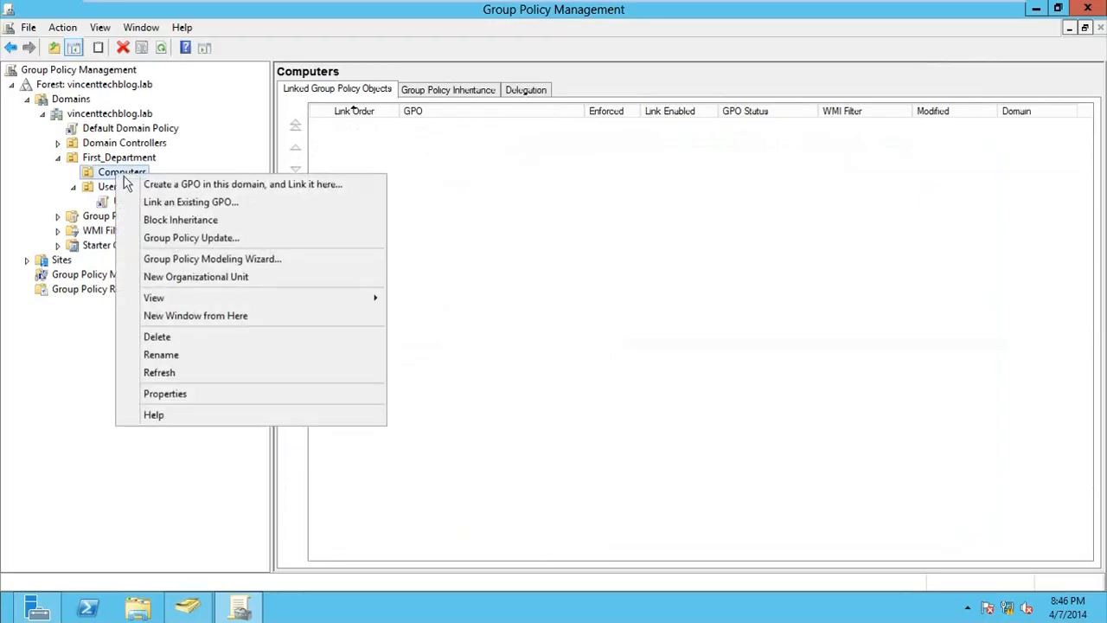
left_click(184, 185)
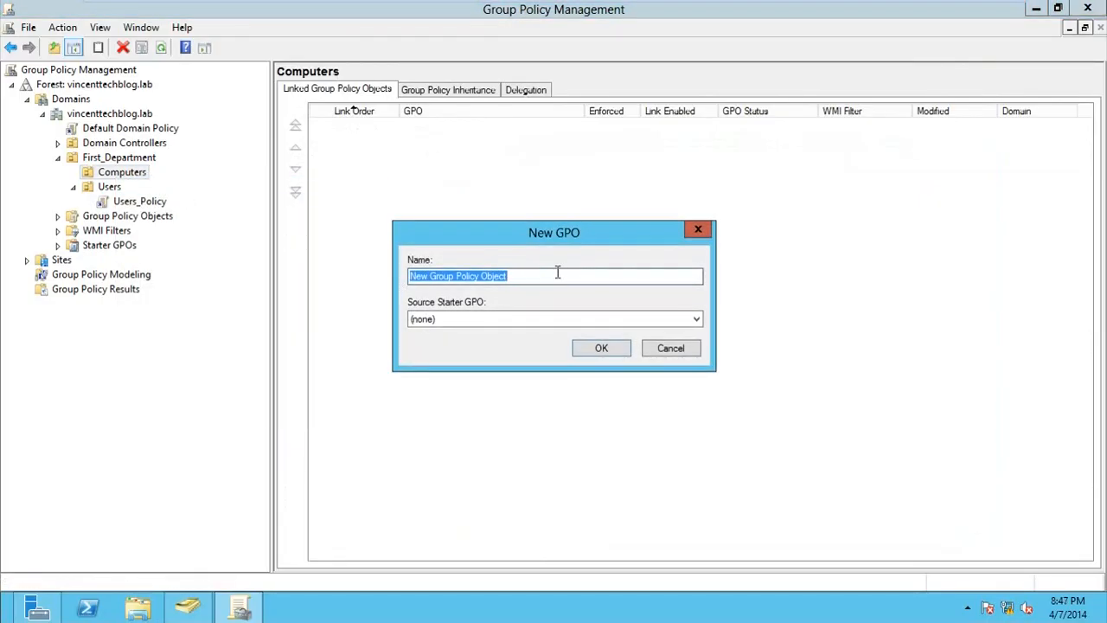
type("Software_installation")
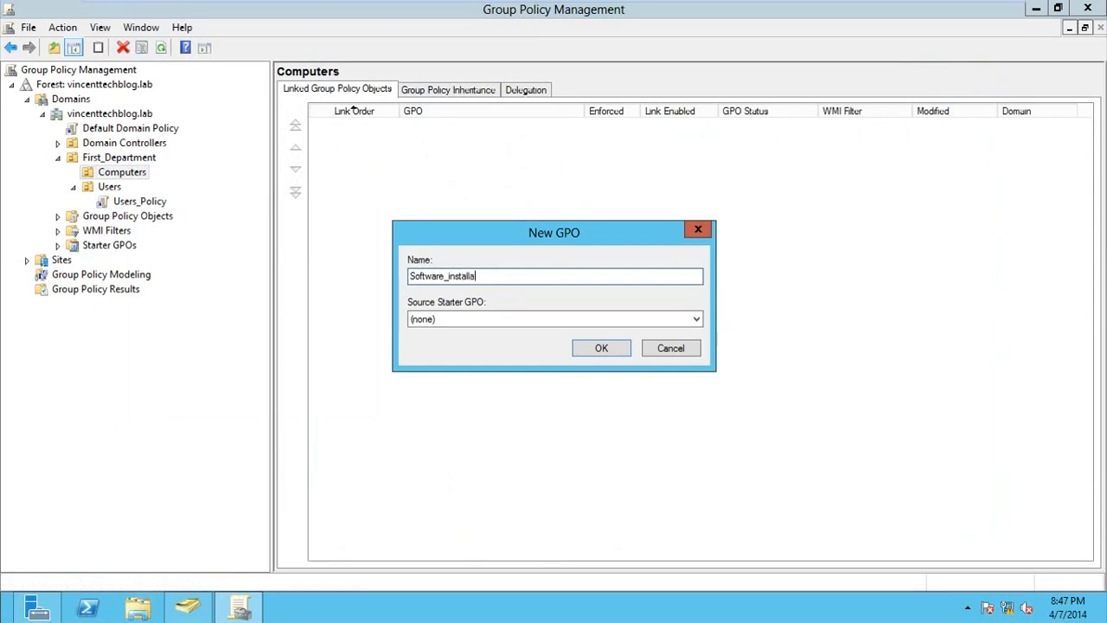
left_click(603, 349)
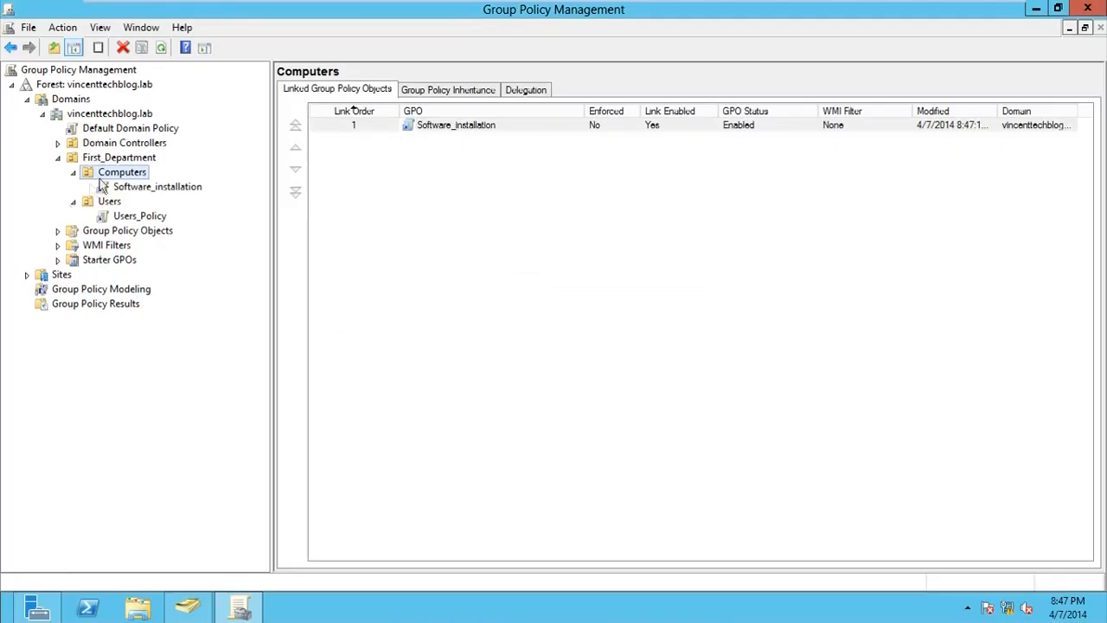
Select the new Software_installation link and dismiss the link warning message
left_click(153, 186)
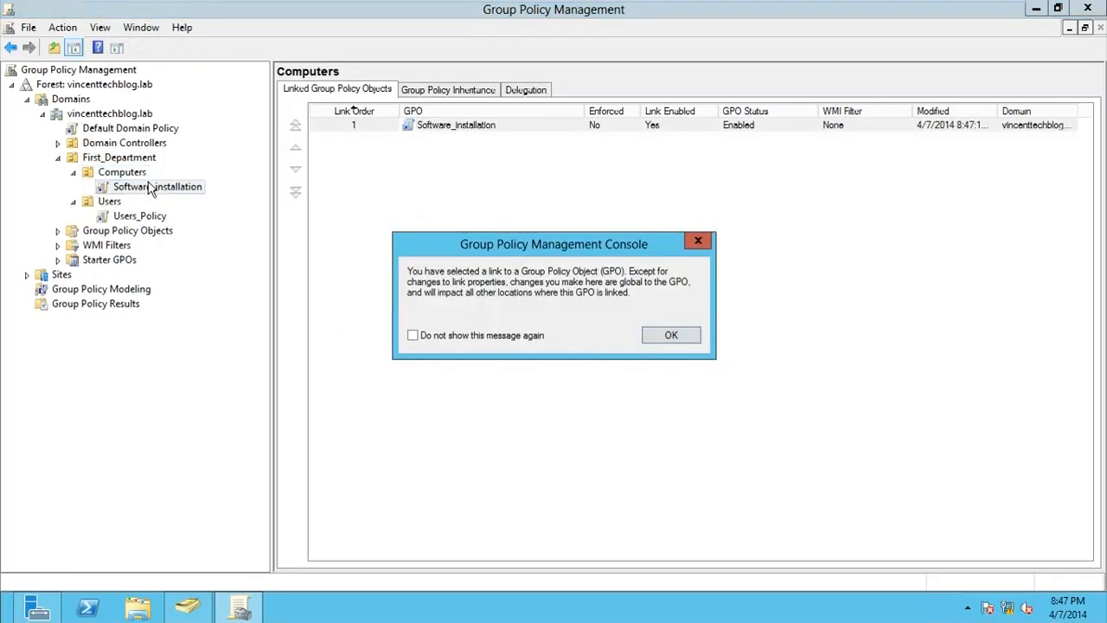
left_click(697, 242)
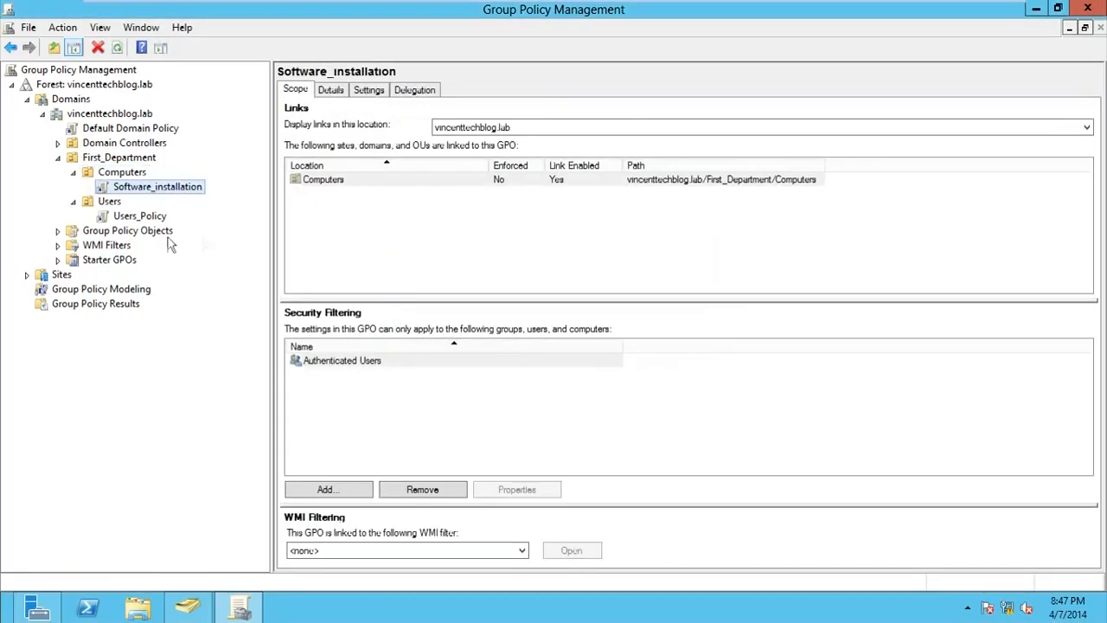
left_click(124, 177)
left_click(134, 188)
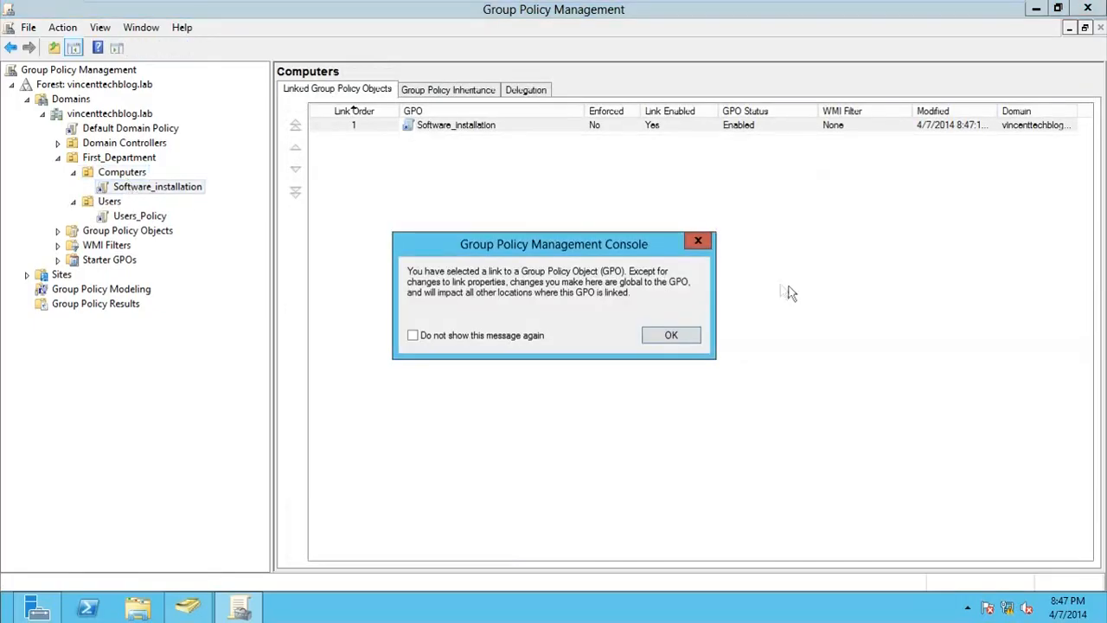
left_click(696, 242)
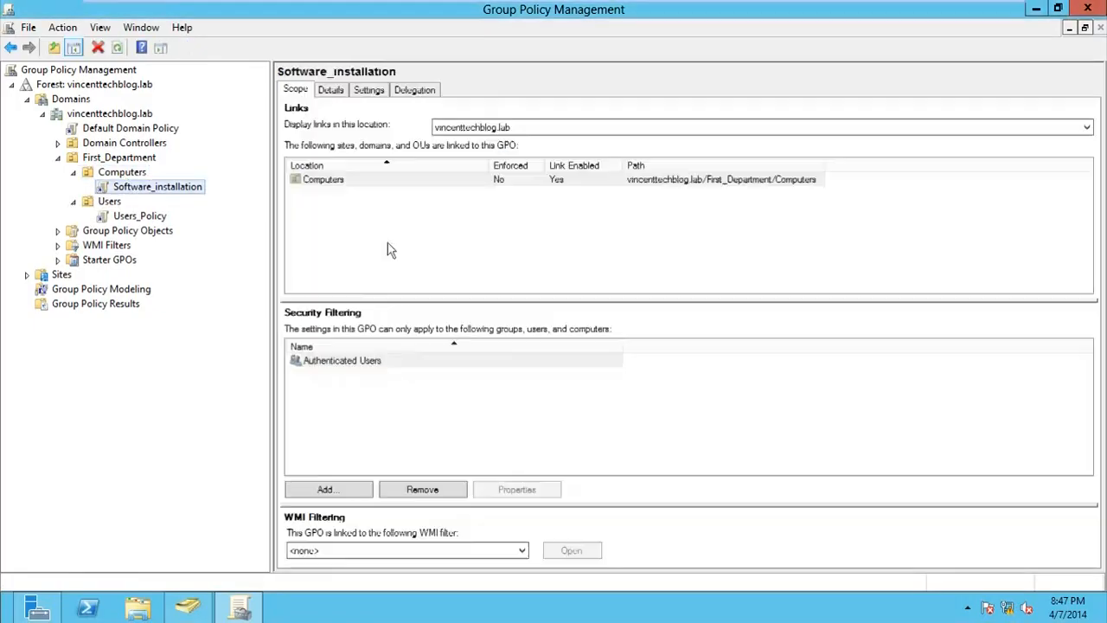
Edit Software_installation and expand Computer Configuration > Policies > Software Settings > Software installation
right_click(185, 191)
left_click(198, 197)
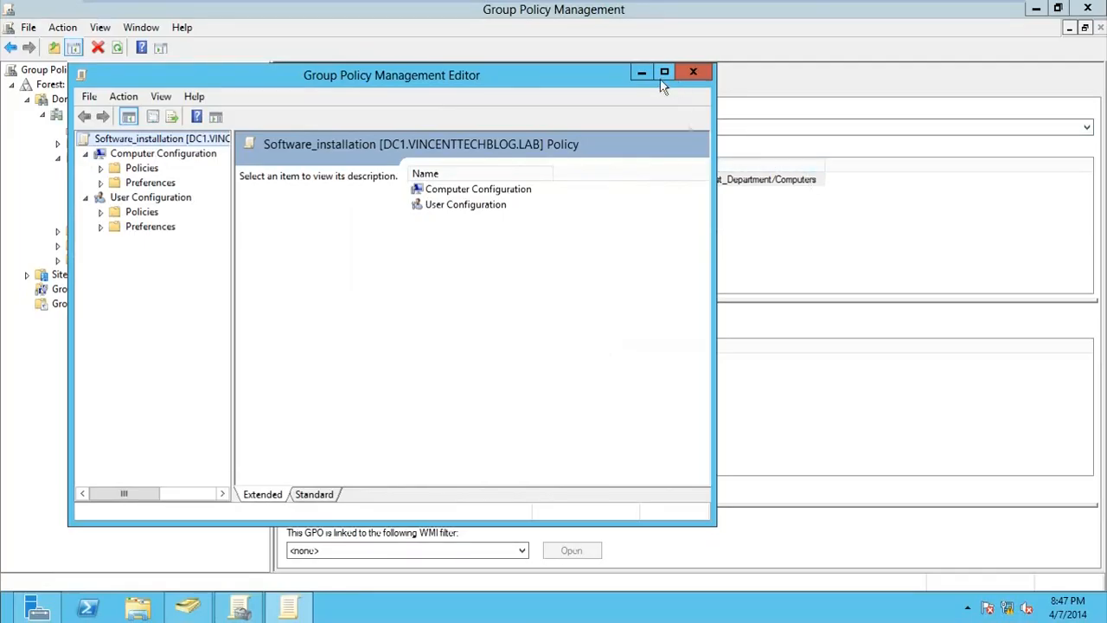
left_click_drag(708, 522, 990, 574)
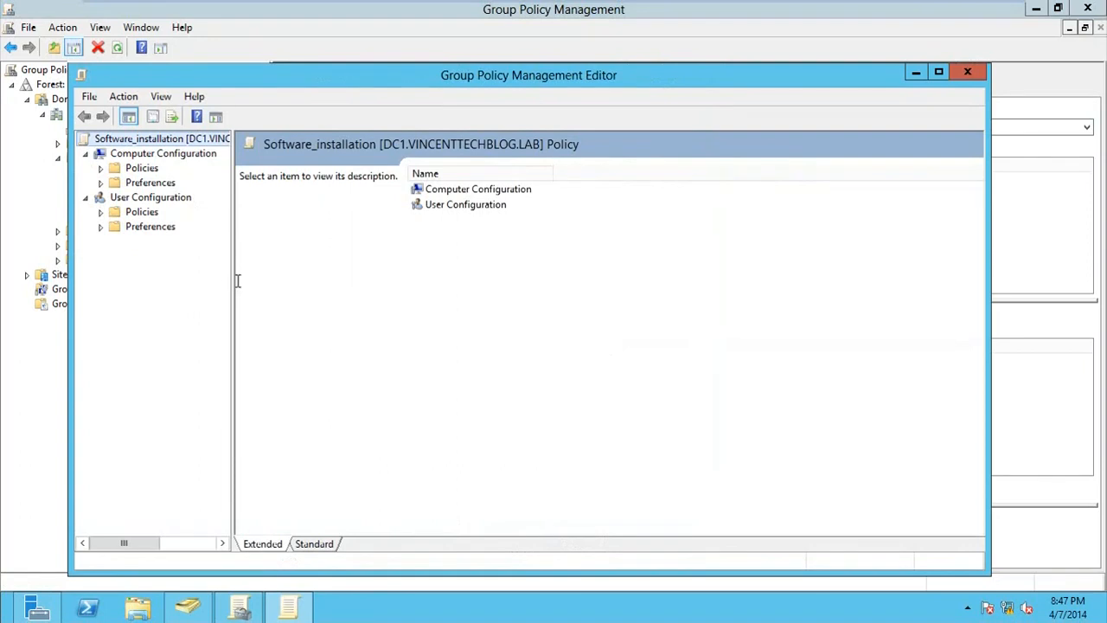
left_click_drag(234, 278, 394, 278)
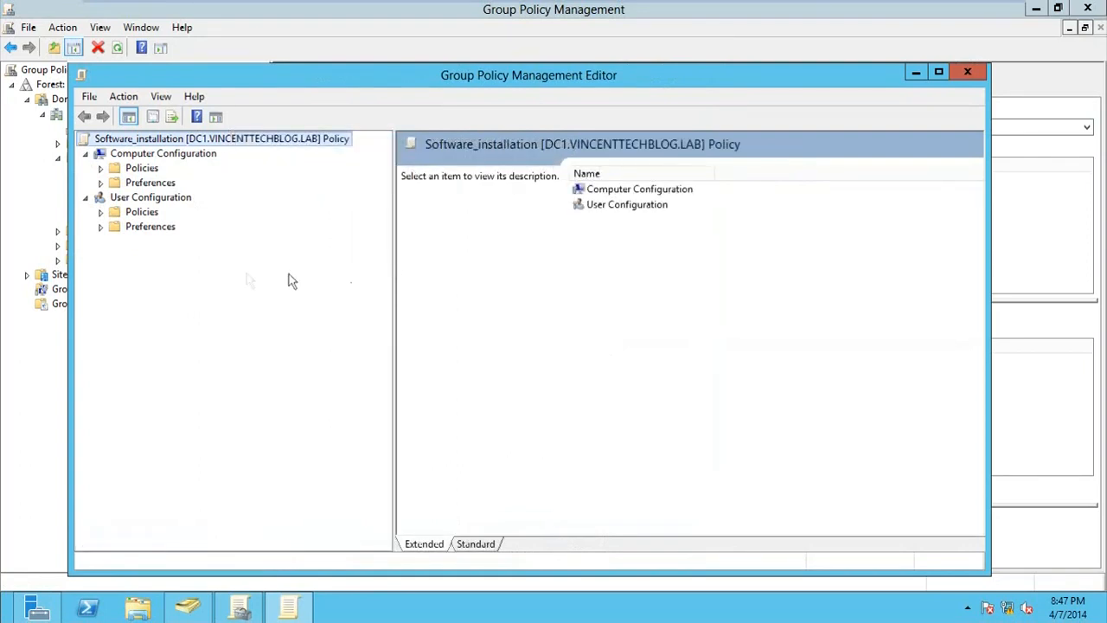
left_click(101, 168)
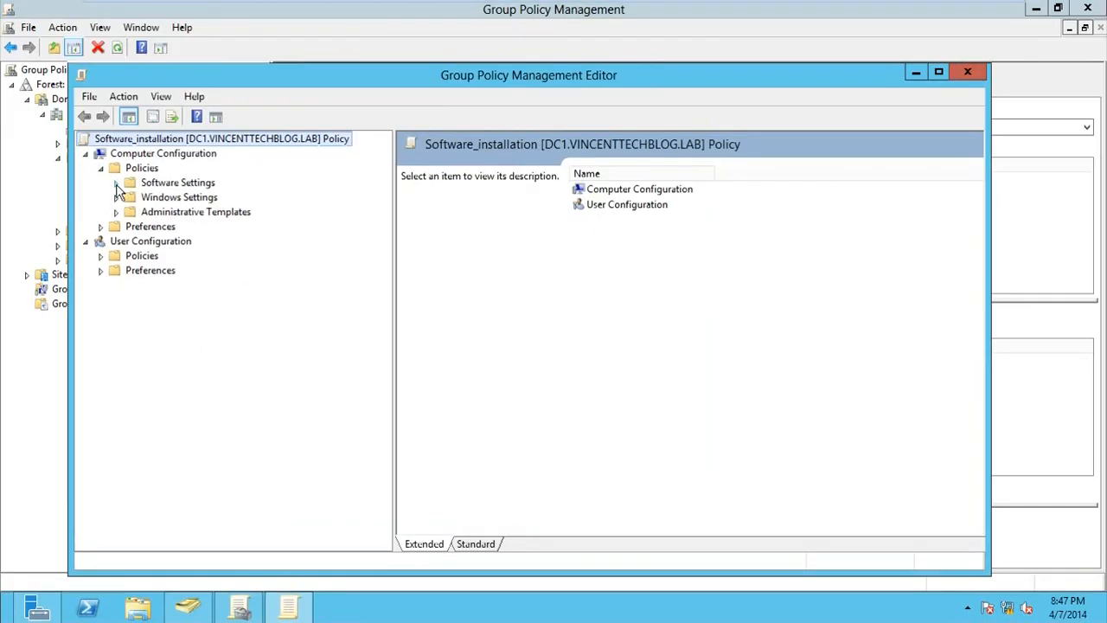
left_click(116, 182)
left_click(194, 199)
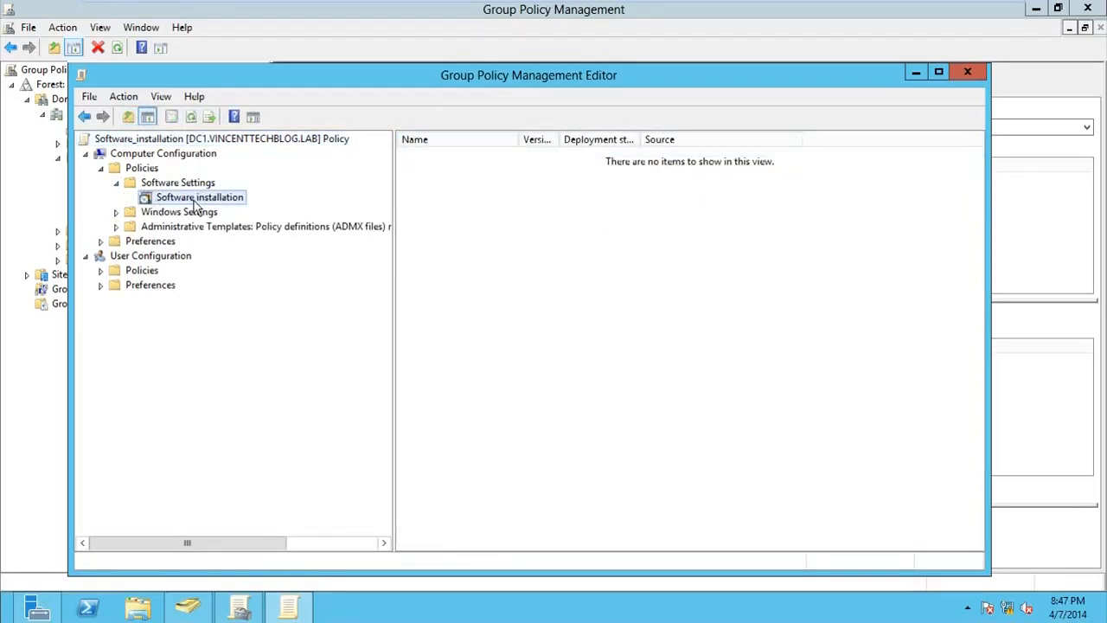
right_click(198, 202)
Begin a new software package and browse the file dialog to the \\dc1\Storages share
mouse_move(227, 211)
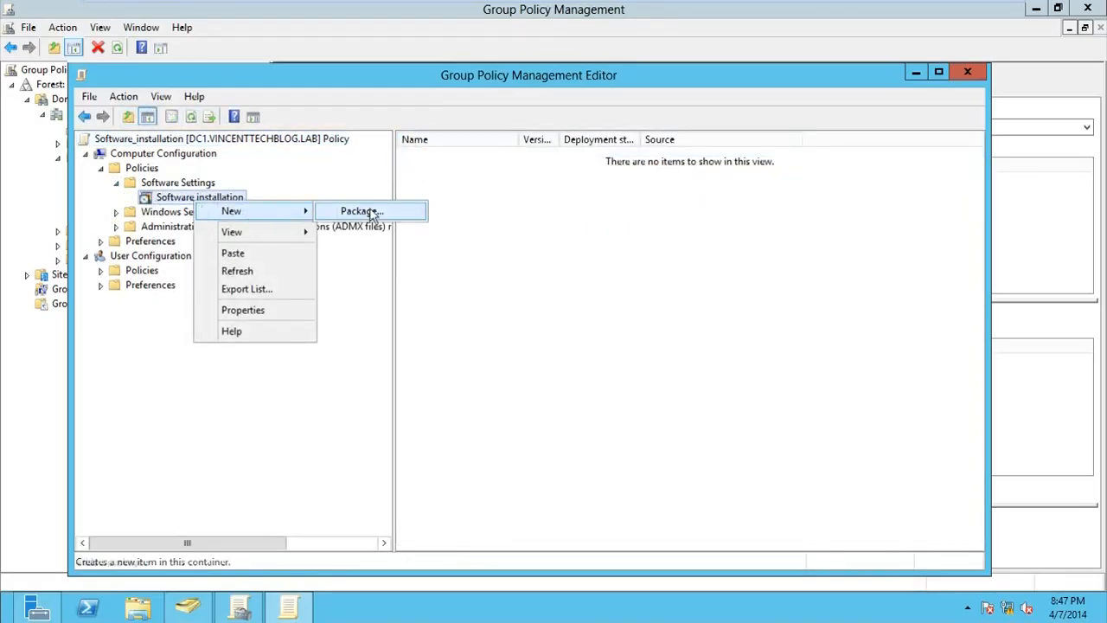
left_click(371, 213)
left_click_drag(388, 98, 522, 110)
left_click(508, 141)
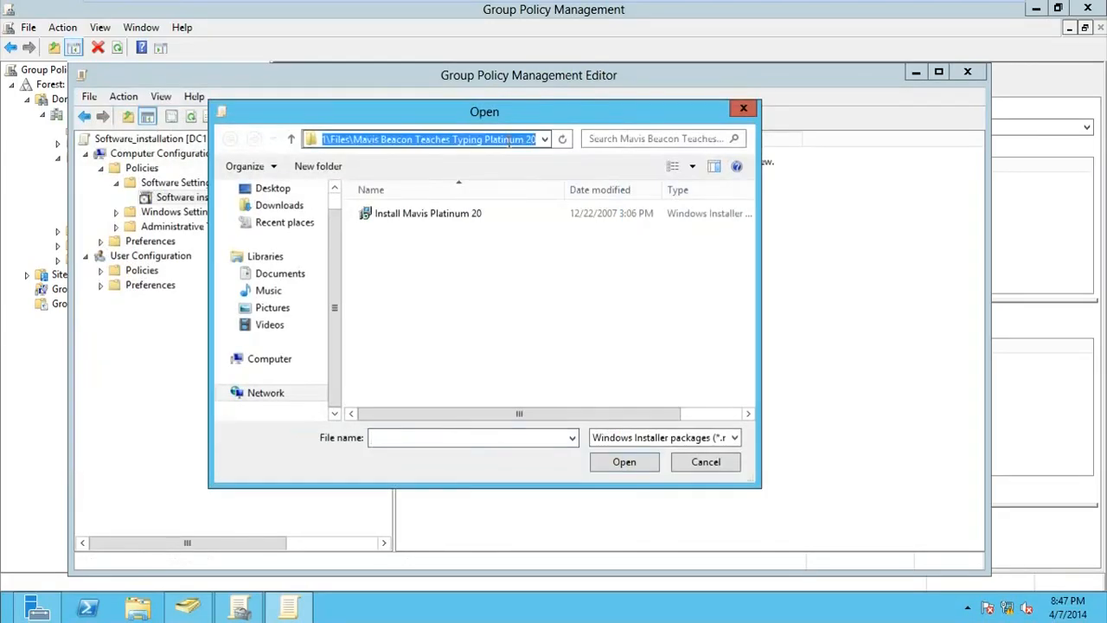
type("\\\\")
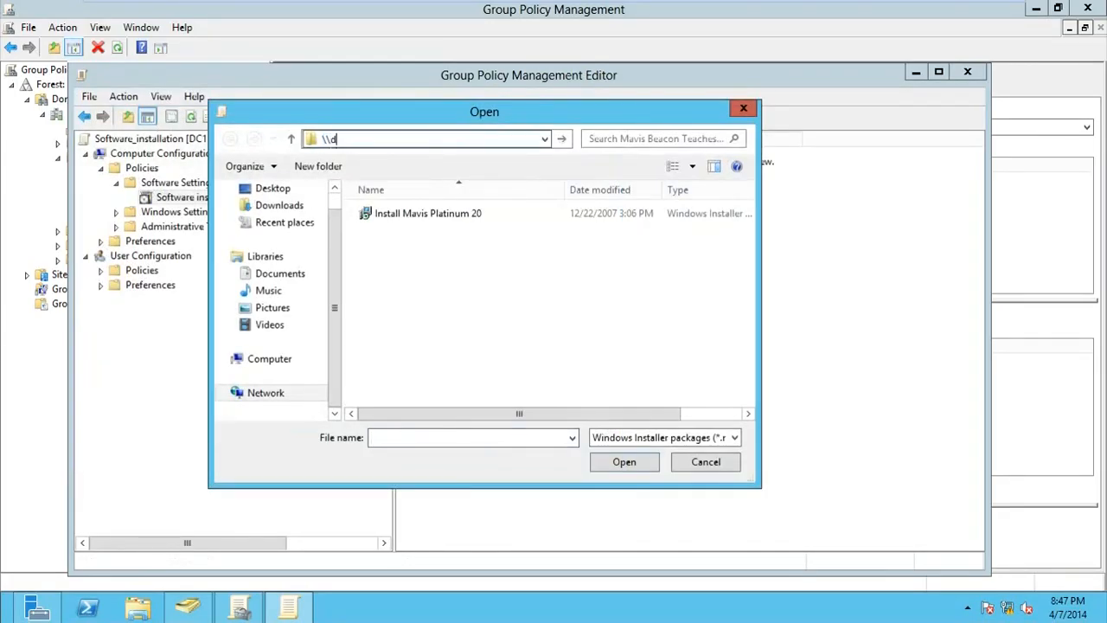
type("dc1\\")
key("Down")
key("Down")
key("Down")
key("Return")
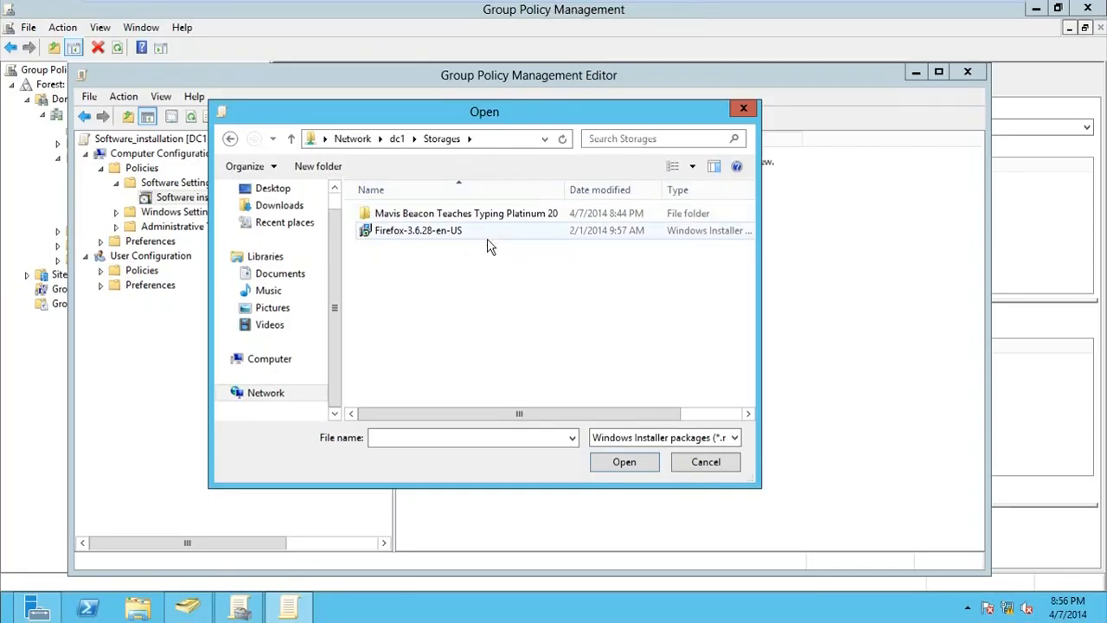
left_click(488, 139)
left_click(486, 140)
Choose the Firefox-3.6.28-en-US installer and deploy it as Assigned
left_click(488, 281)
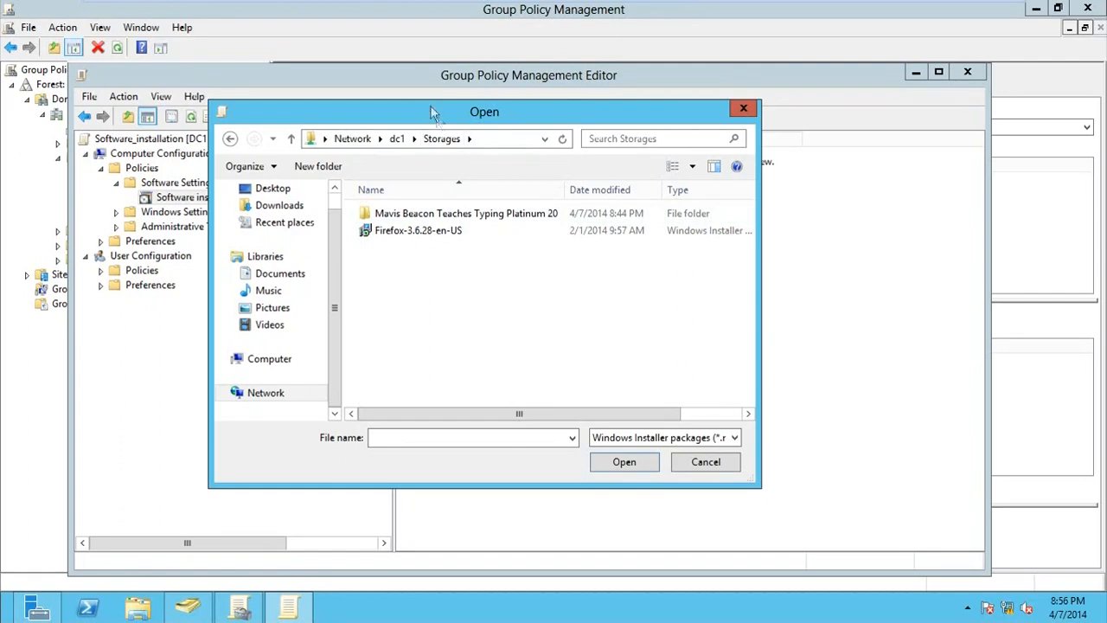
left_click_drag(431, 109, 564, 119)
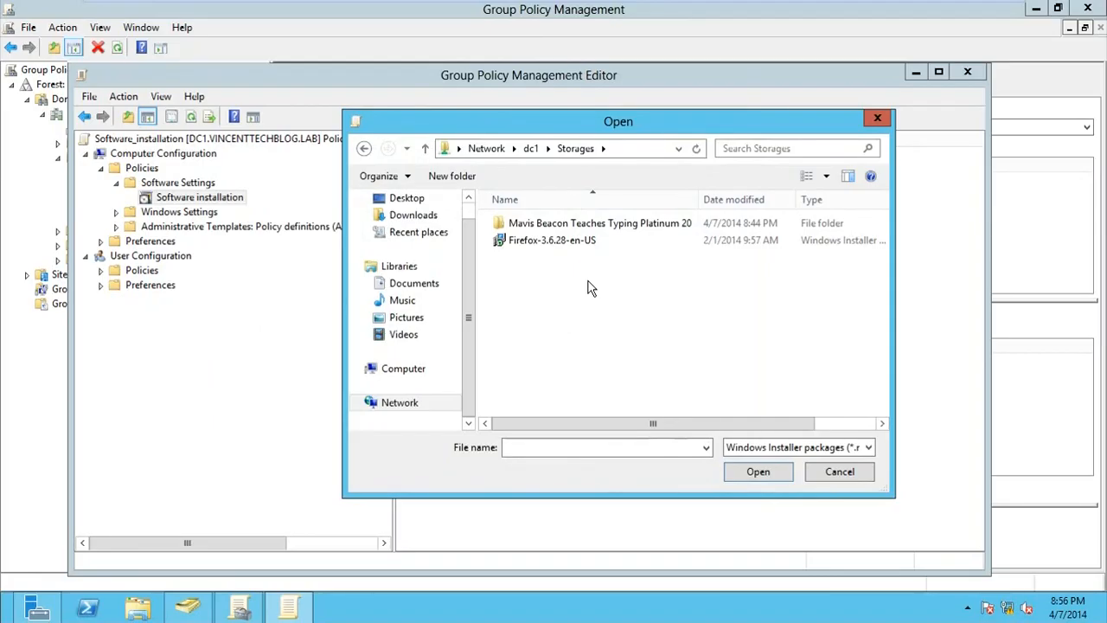
left_click_drag(466, 118, 523, 140)
double_click(591, 262)
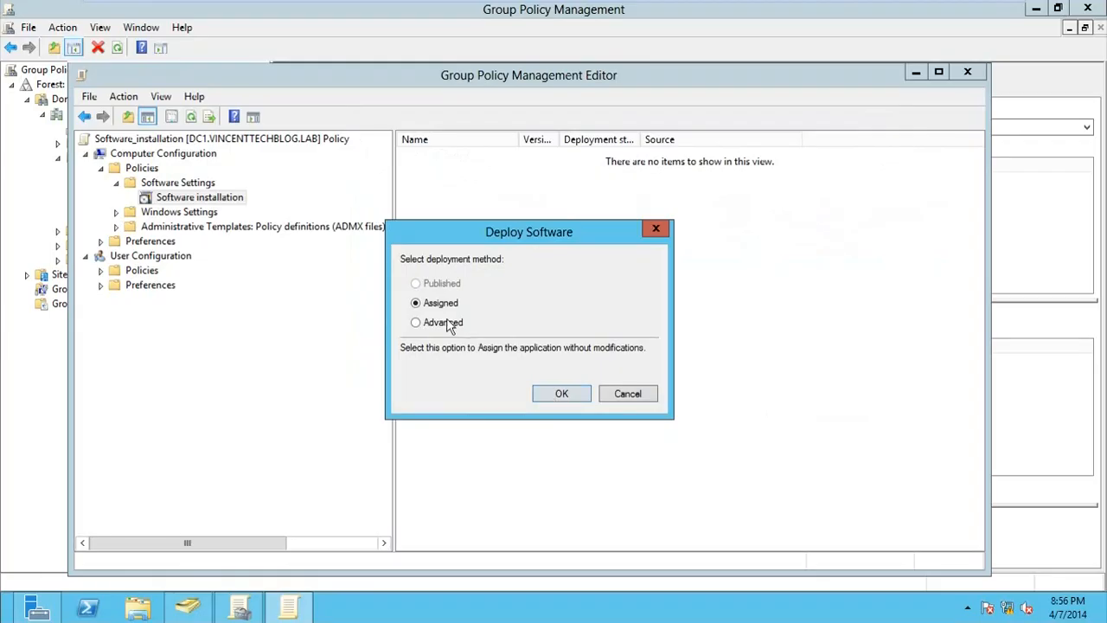
left_click(540, 395)
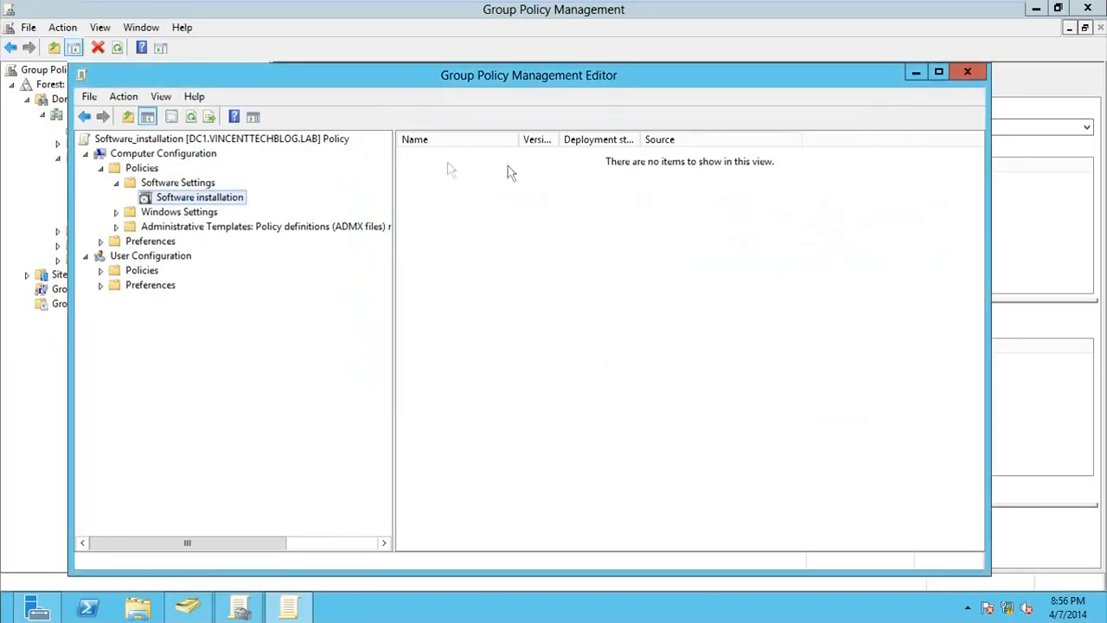
left_click(483, 164)
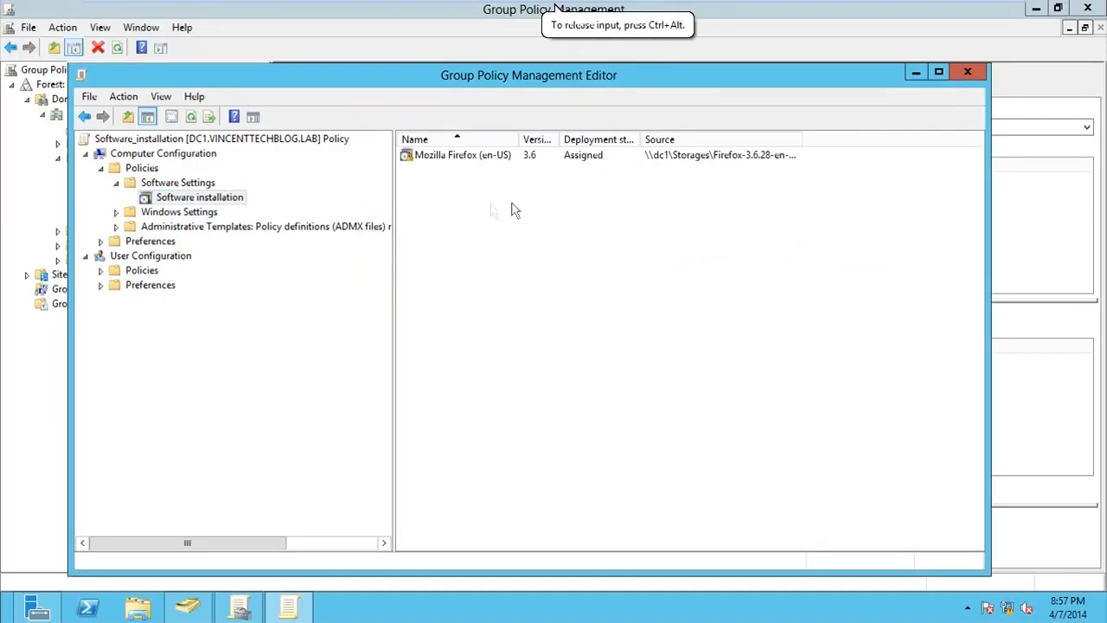
Add Install Mavis Platinum 20 from the Mavis Beacon folder as an Assigned package
right_click(197, 204)
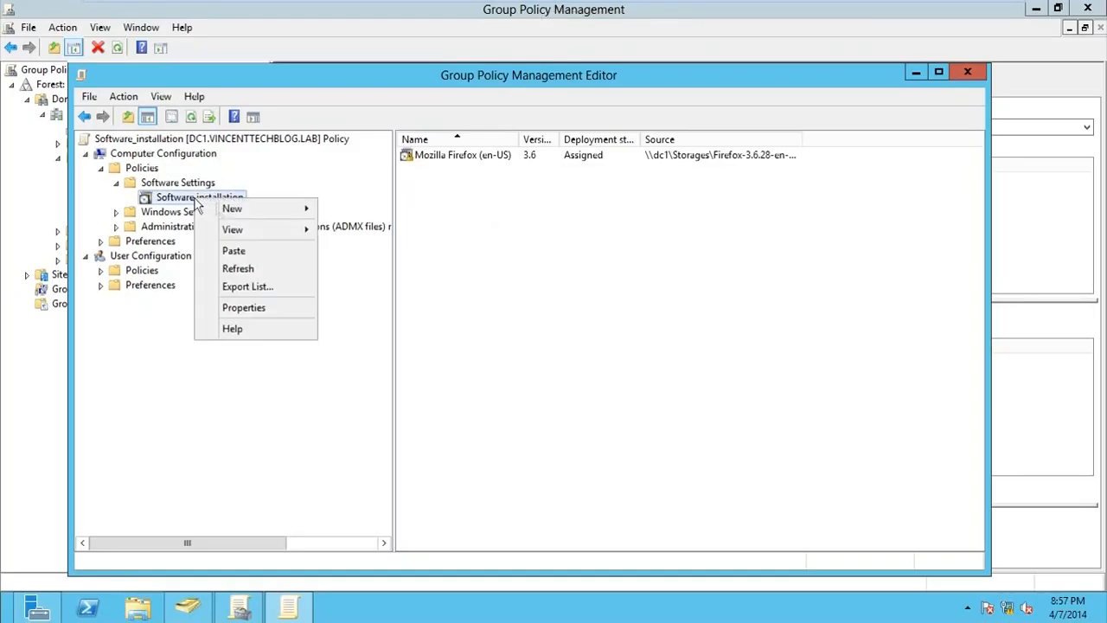
mouse_move(277, 208)
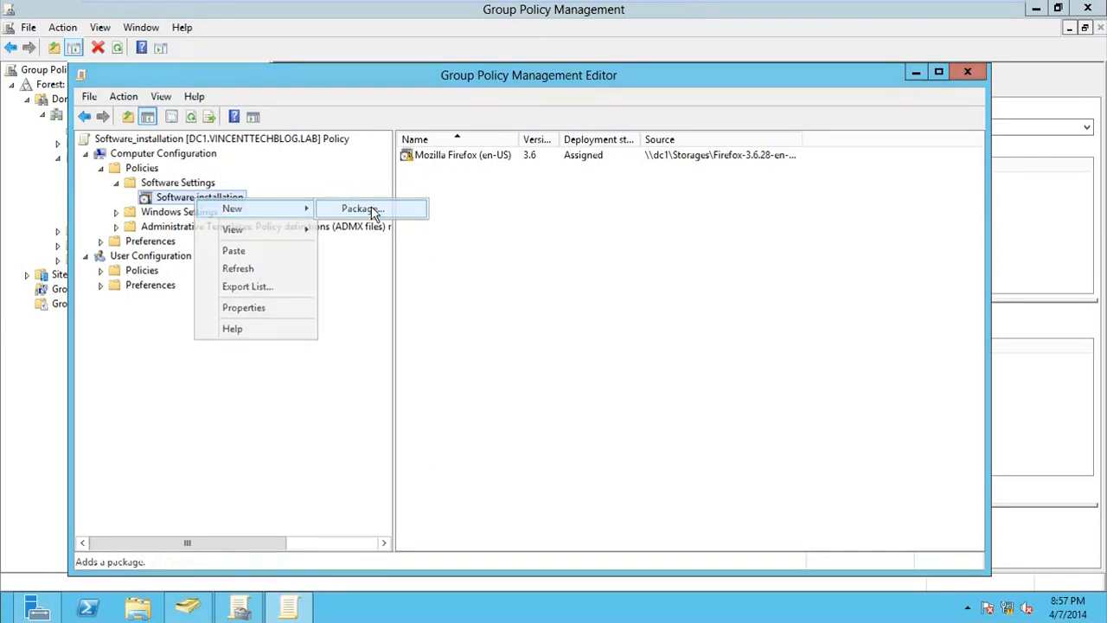
left_click(371, 209)
double_click(592, 239)
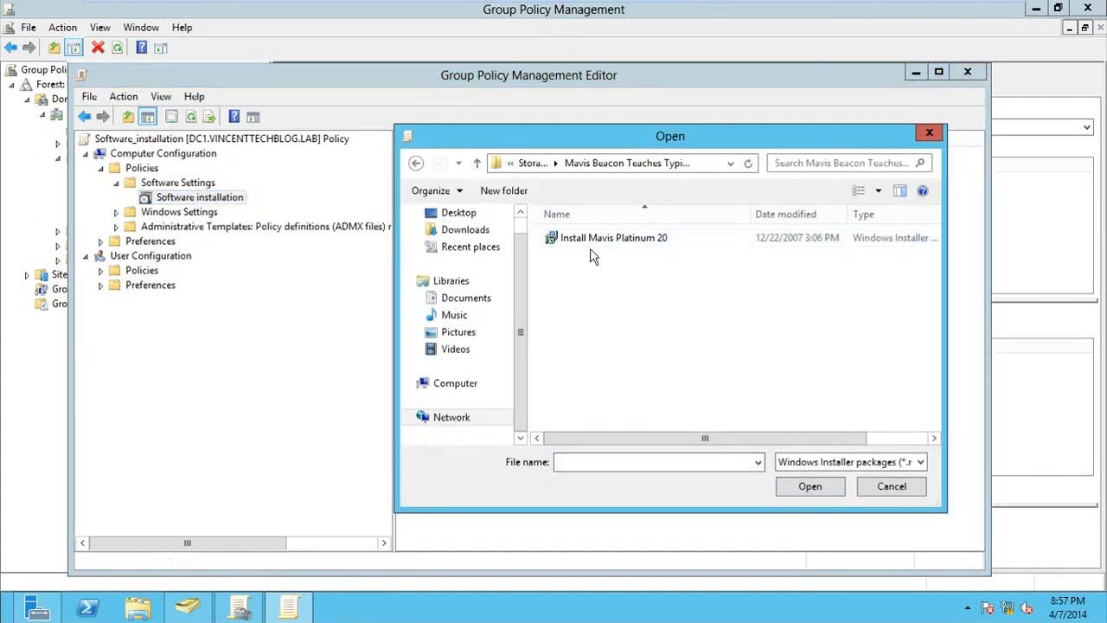
double_click(593, 242)
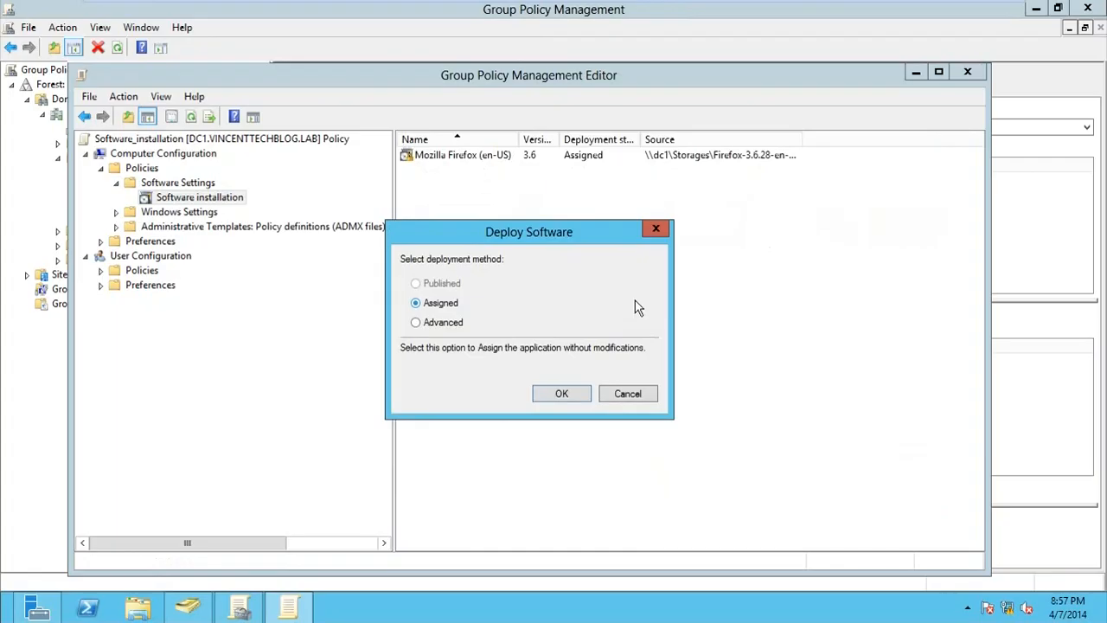
left_click(556, 397)
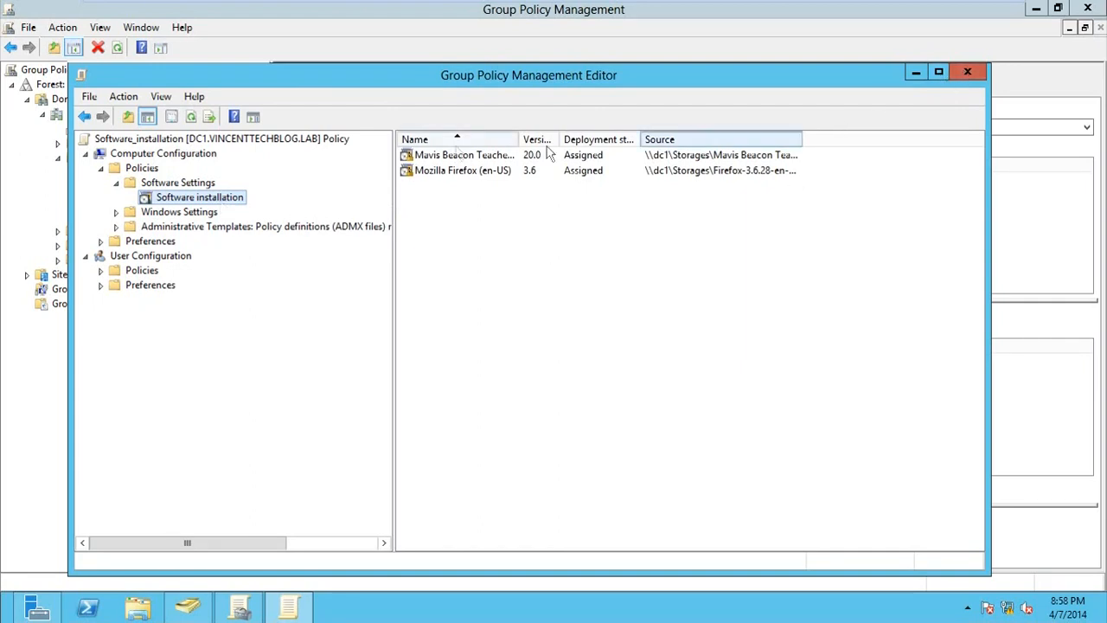
Redeploy the Mozilla Firefox 3.6 package and confirm with Yes
right_click(422, 171)
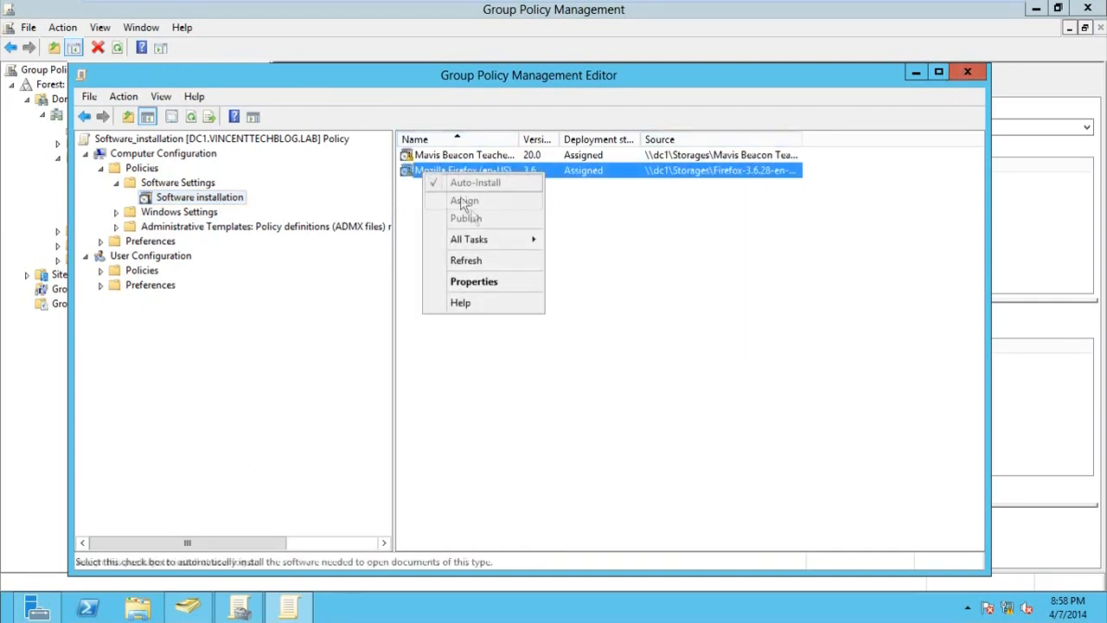
mouse_move(487, 239)
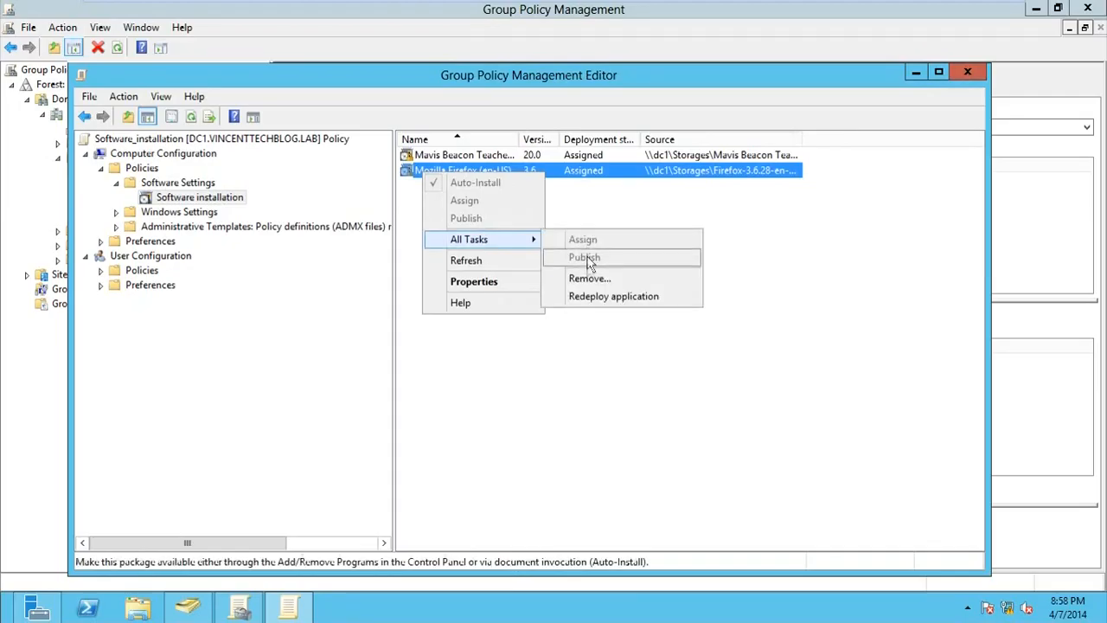
left_click(590, 296)
left_click(621, 361)
right_click(471, 170)
left_click(445, 160)
right_click(445, 164)
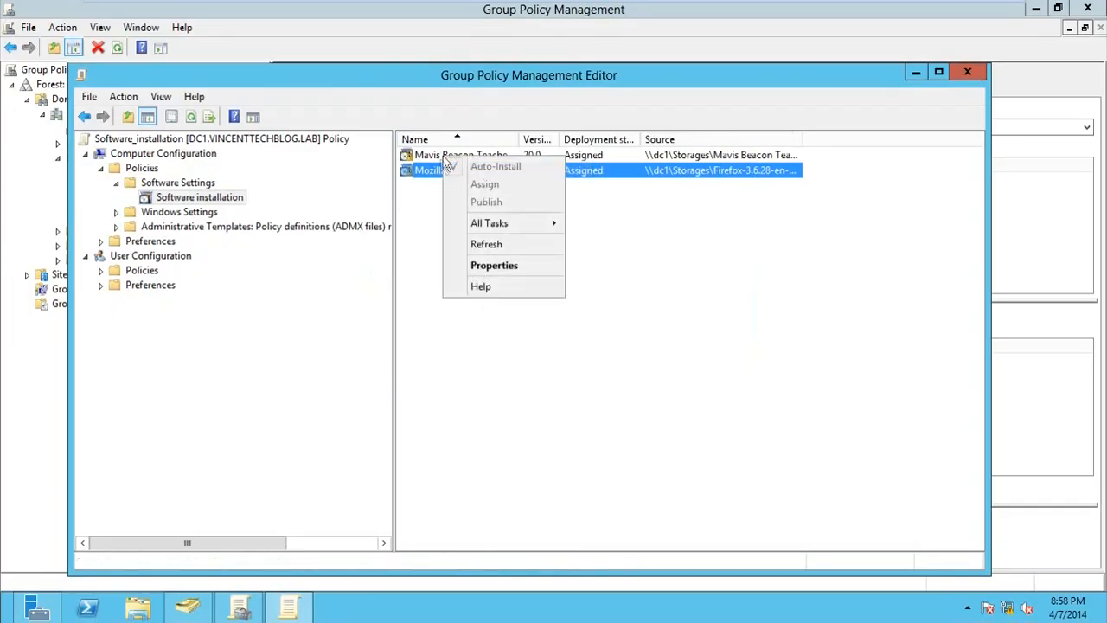
left_click(438, 159)
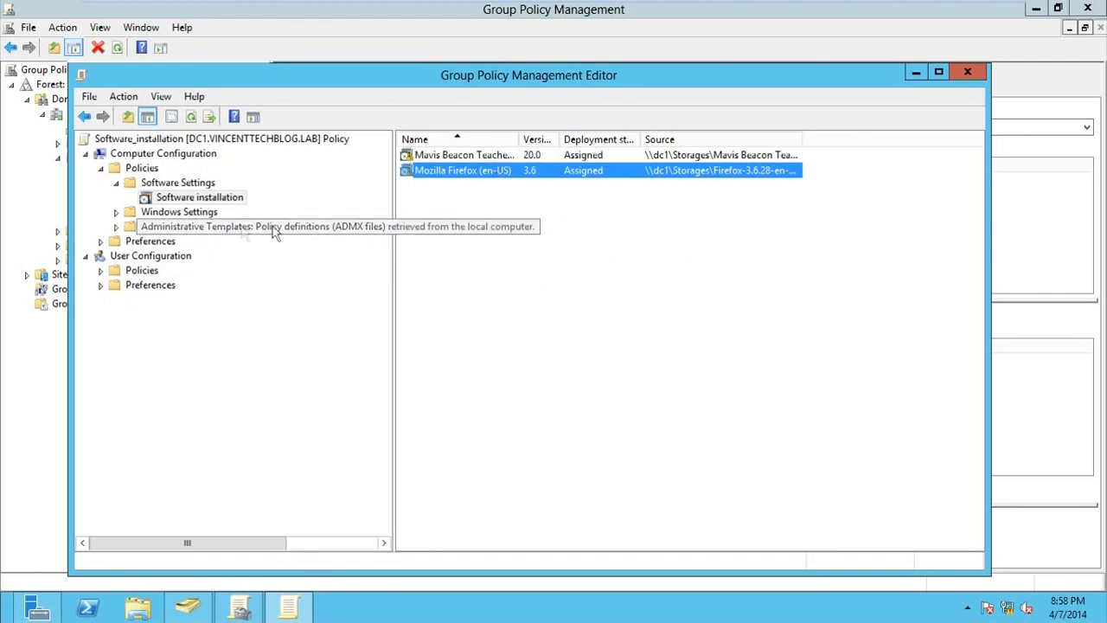
Redeploy the Mavis Beacon 20.0 package and confirm with Yes
left_click(217, 196)
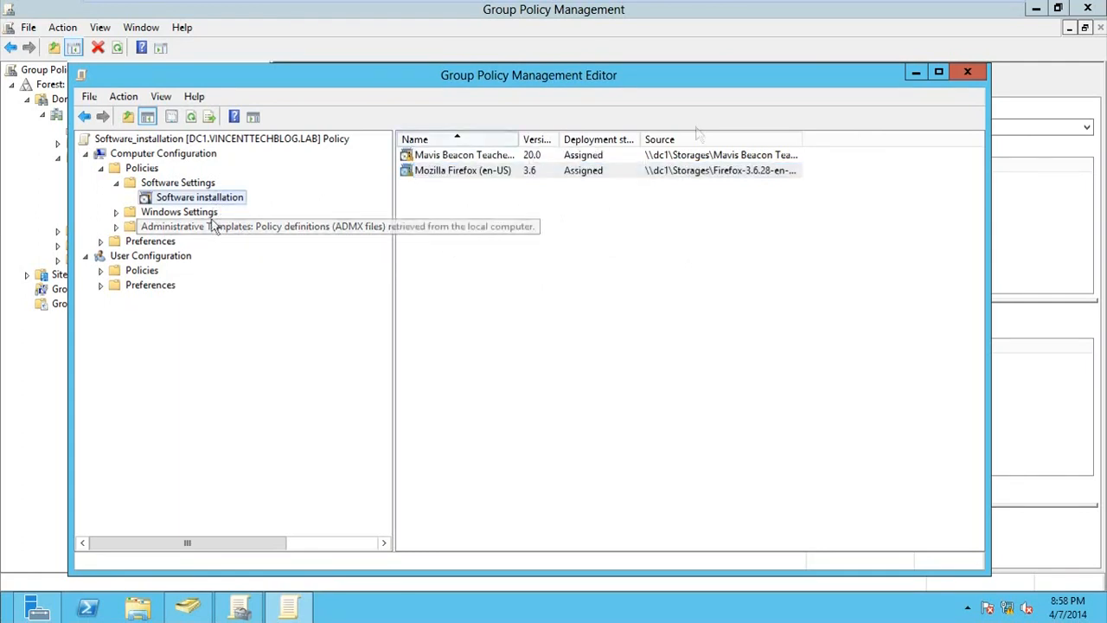
left_click(427, 154)
right_click(460, 159)
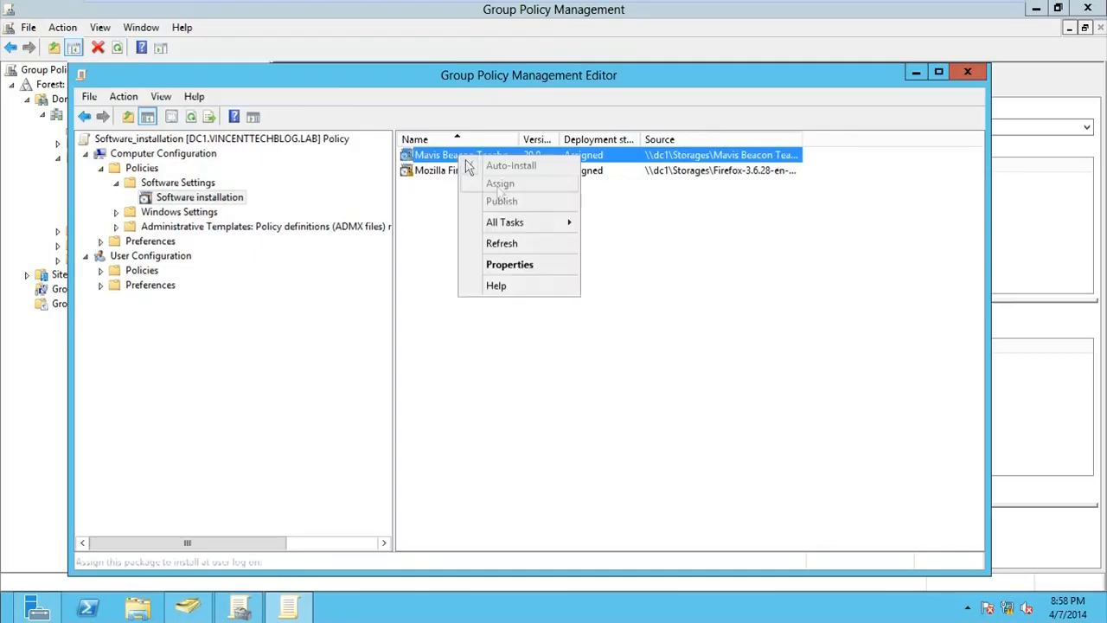
mouse_move(567, 223)
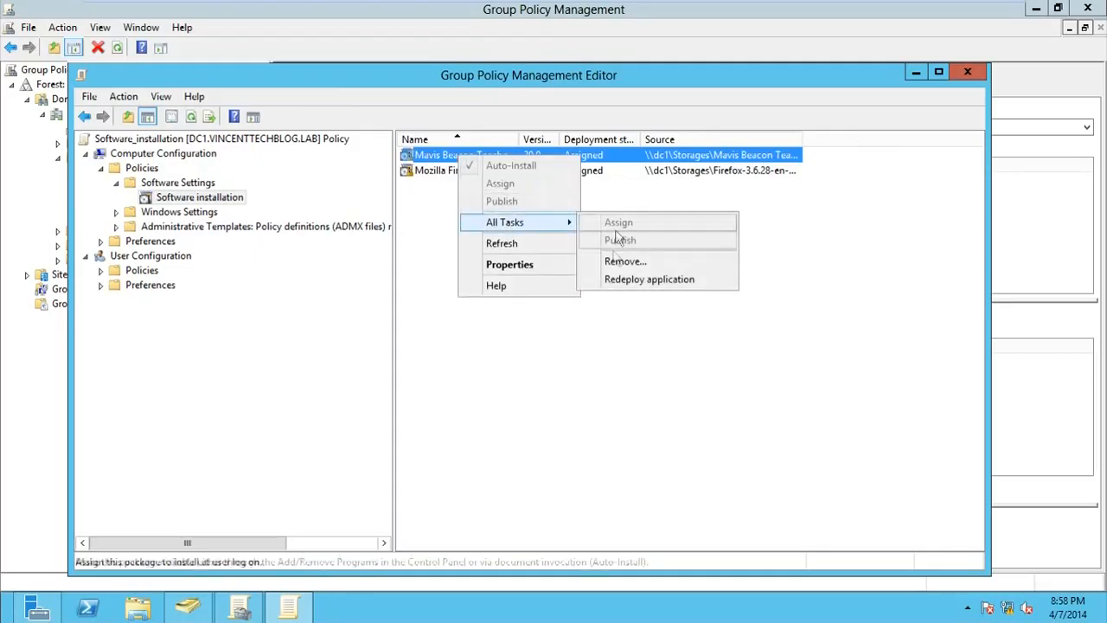
left_click(614, 279)
left_click(633, 361)
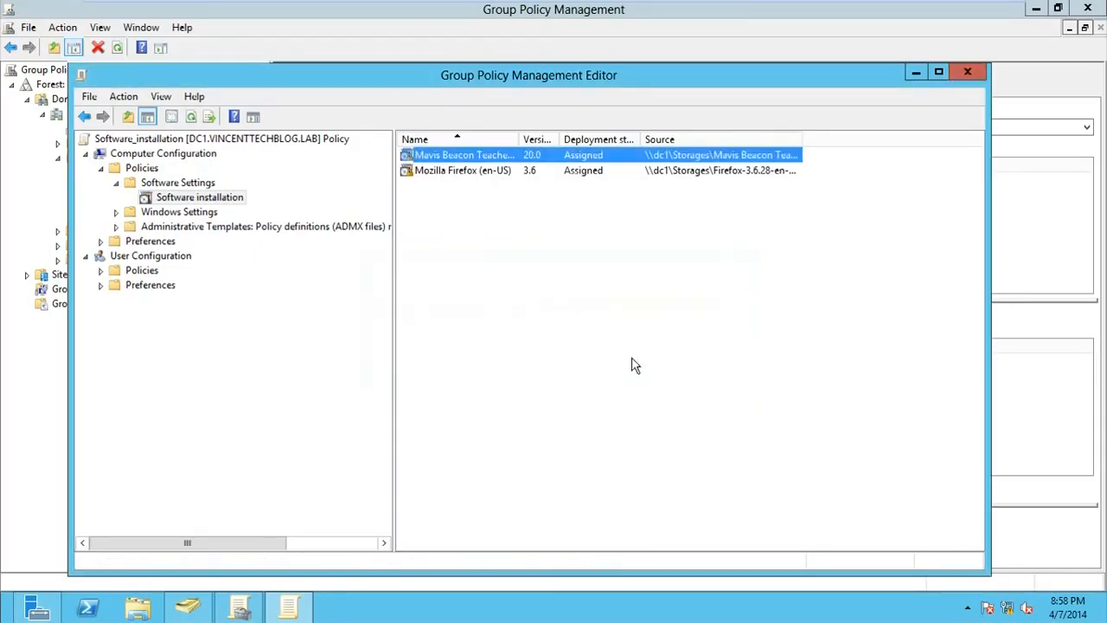
left_click(557, 272)
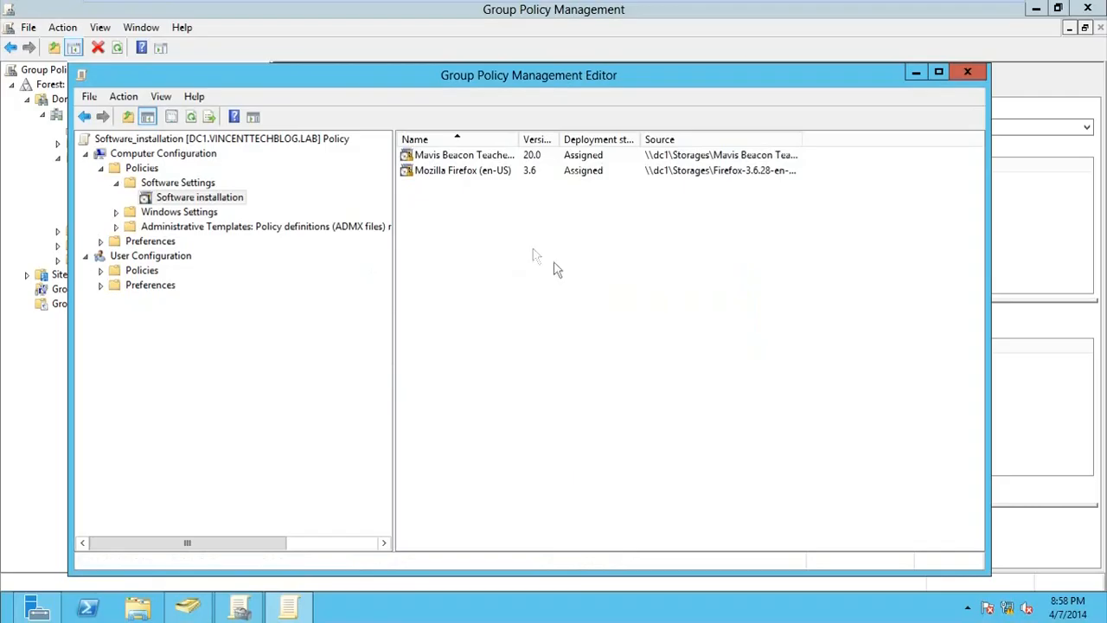
Close the policy editor and enforce the Software_installation link on the Computers OU
left_click(963, 75)
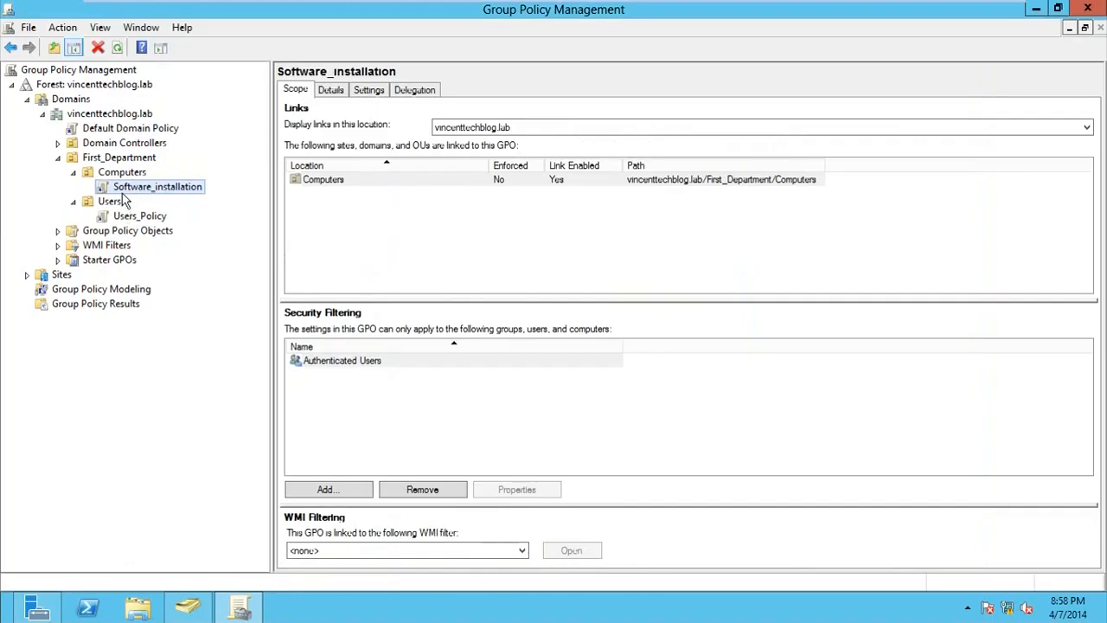
right_click(122, 192)
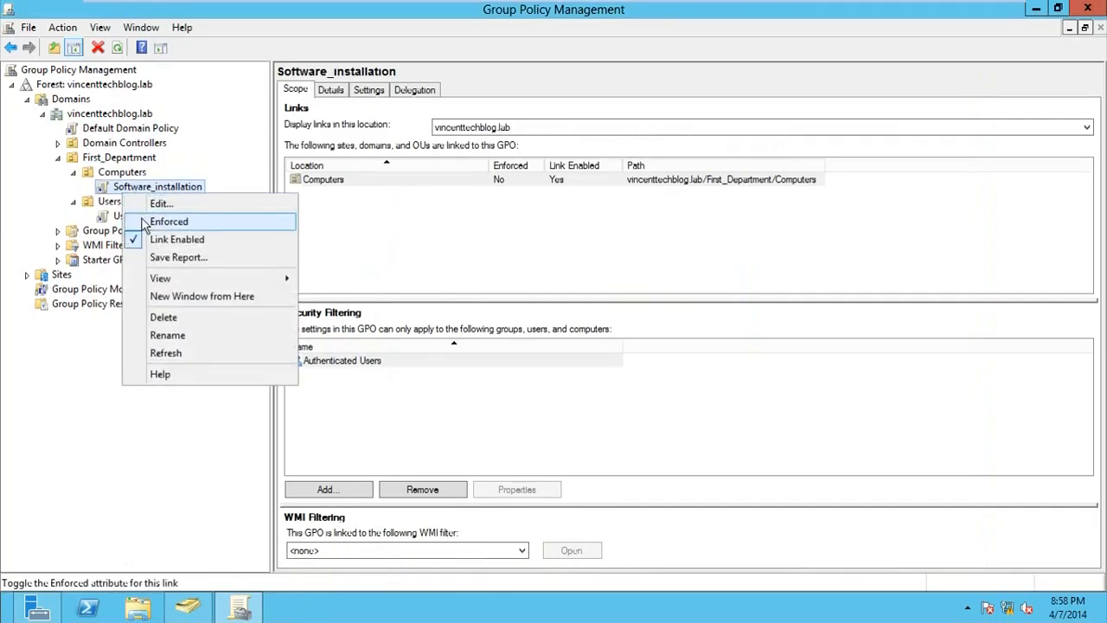
left_click(144, 223)
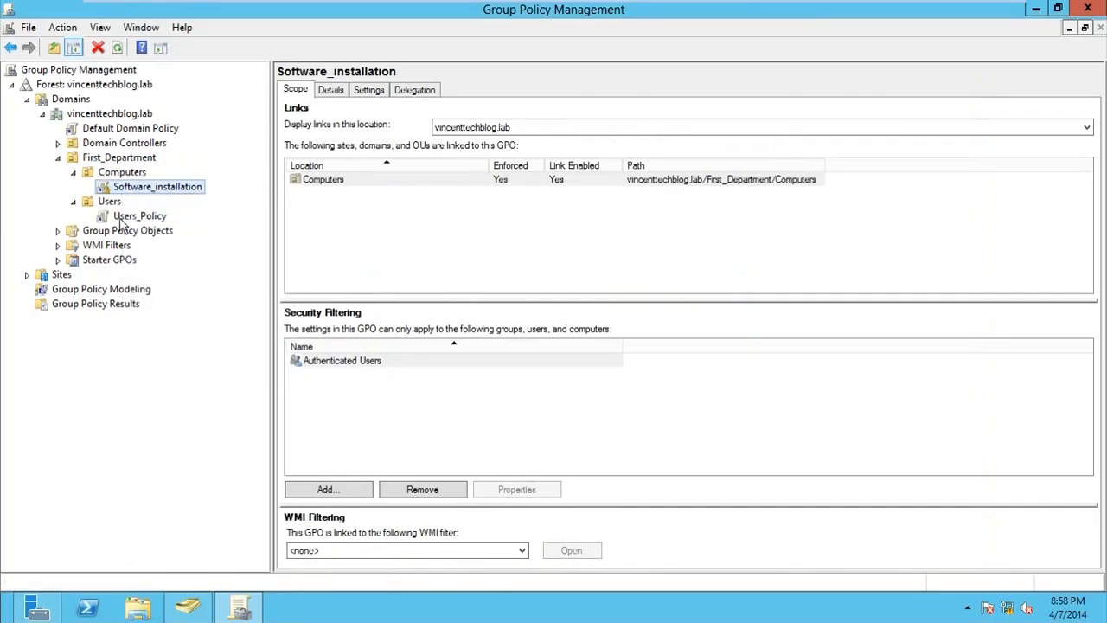
Check the Users_Policy link options and the policies linked to Computers, acknowledging the warning
right_click(123, 221)
left_click(144, 248)
left_click(116, 47)
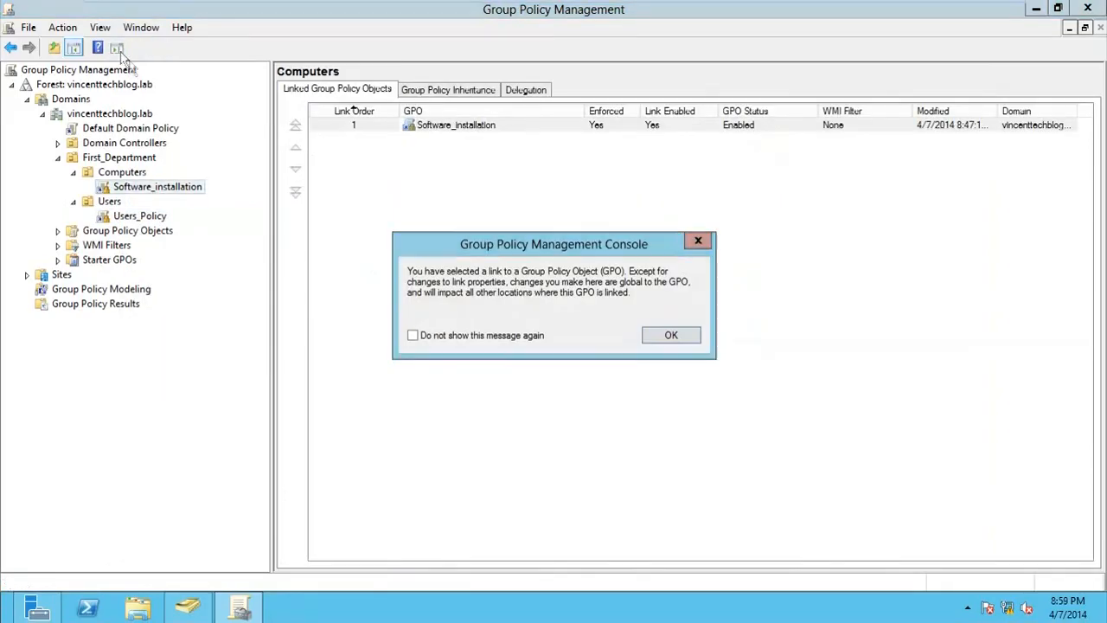
left_click(671, 335)
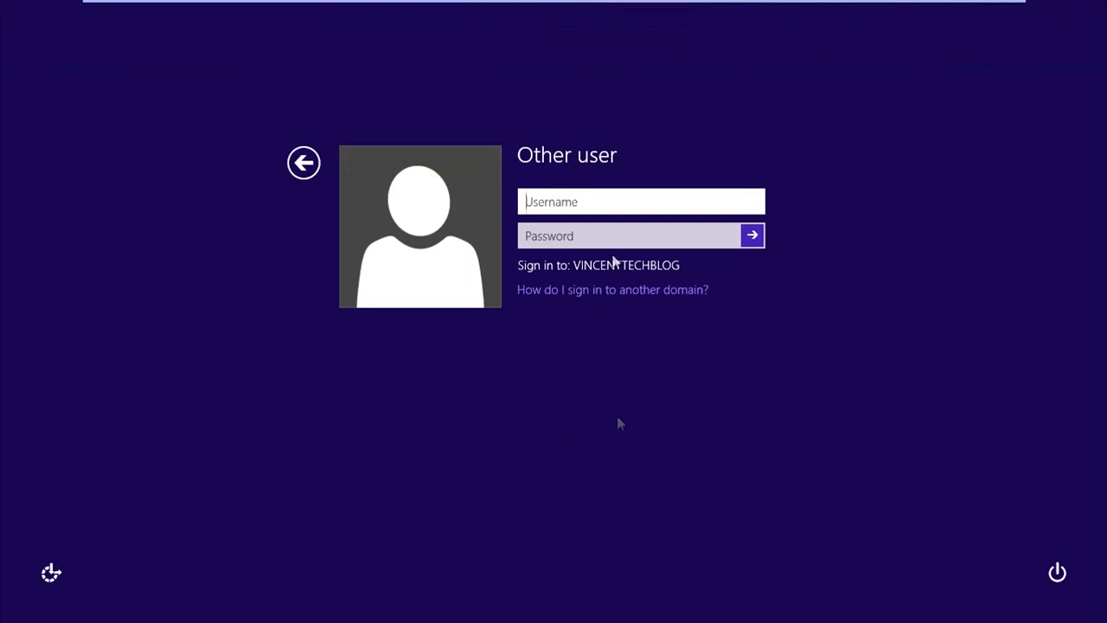
Sign in on the Other user screen with the domain username and account password
type("vincent")
key("Tab")
type("••••")
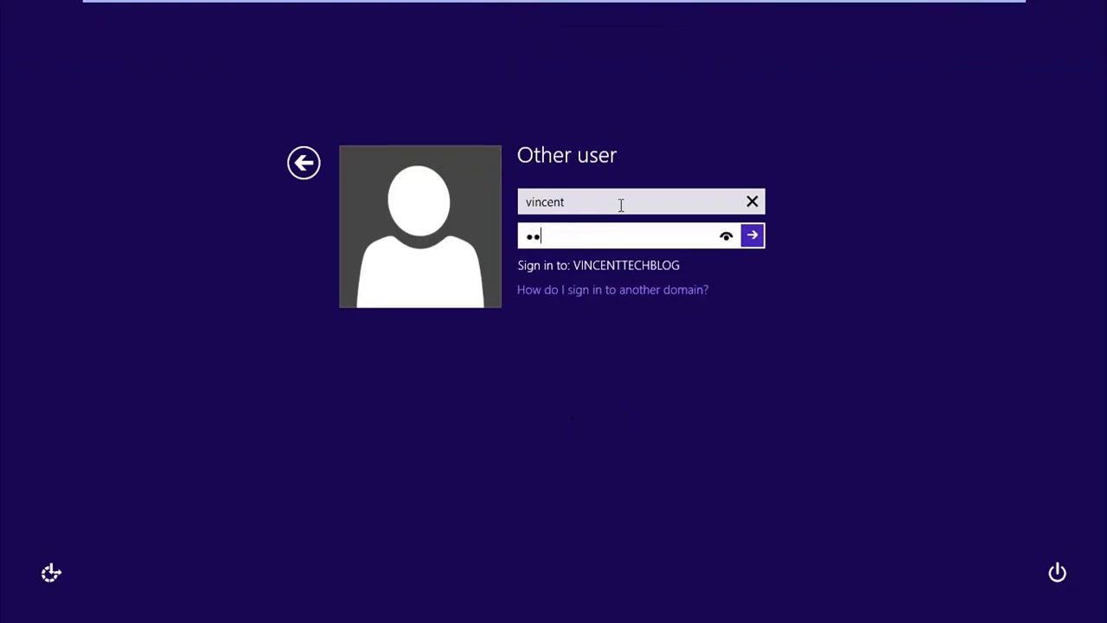
key("BackSpace")
key("BackSpace")
key("BackSpace")
key("BackSpace")
type("••••••••")
key("Return")
key("Return")
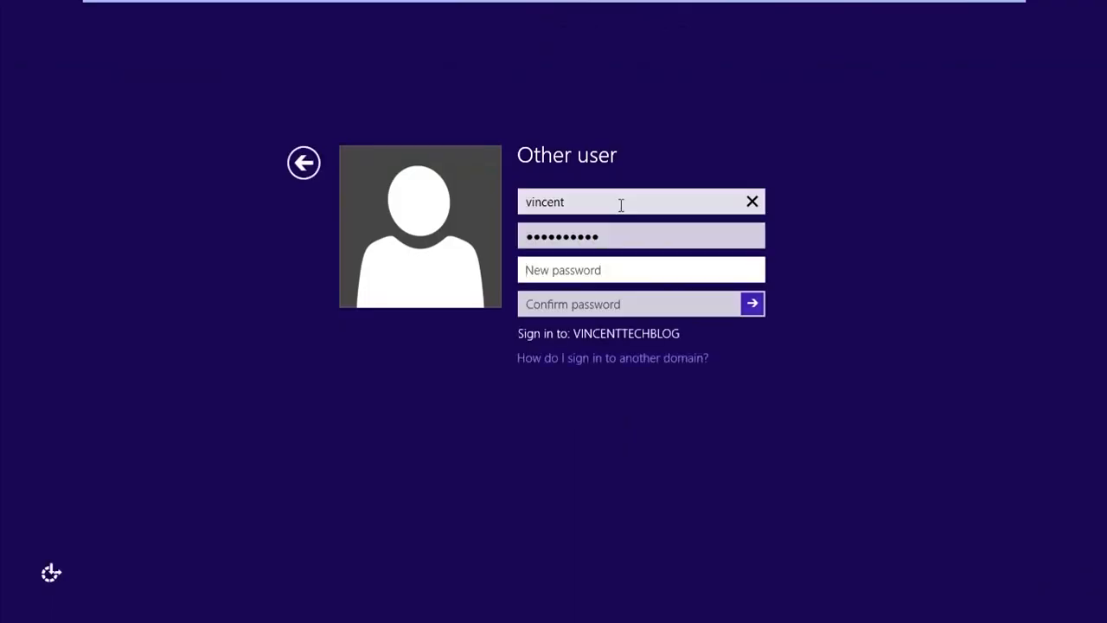
Enter and confirm a new password for the expired account, then acknowledge the change
type("••••••••")
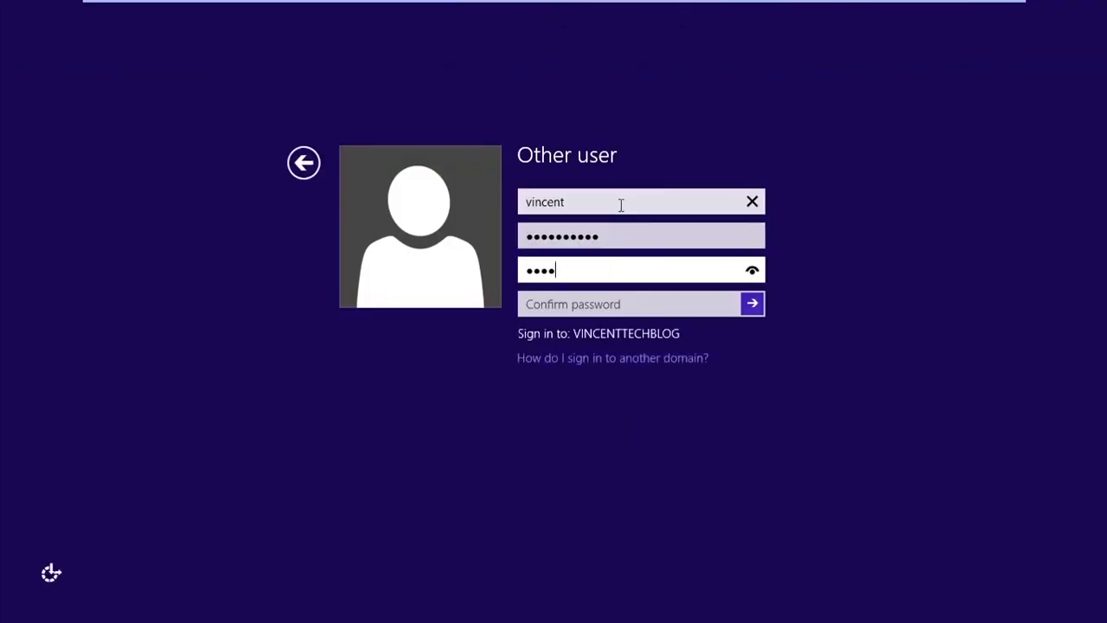
type("•")
key("Tab")
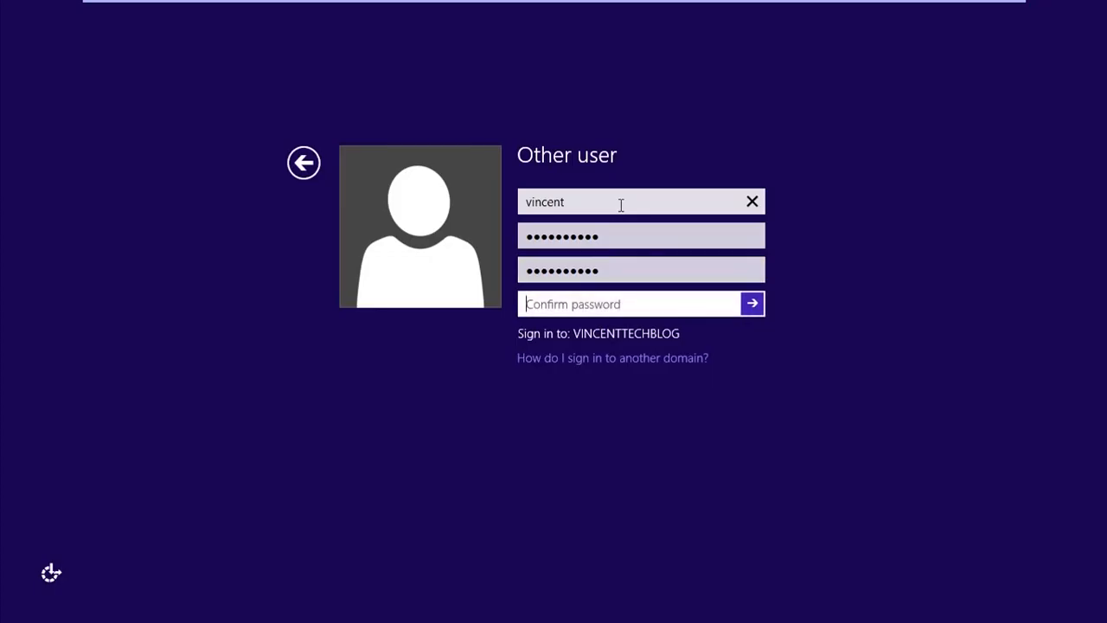
type("•••••••••")
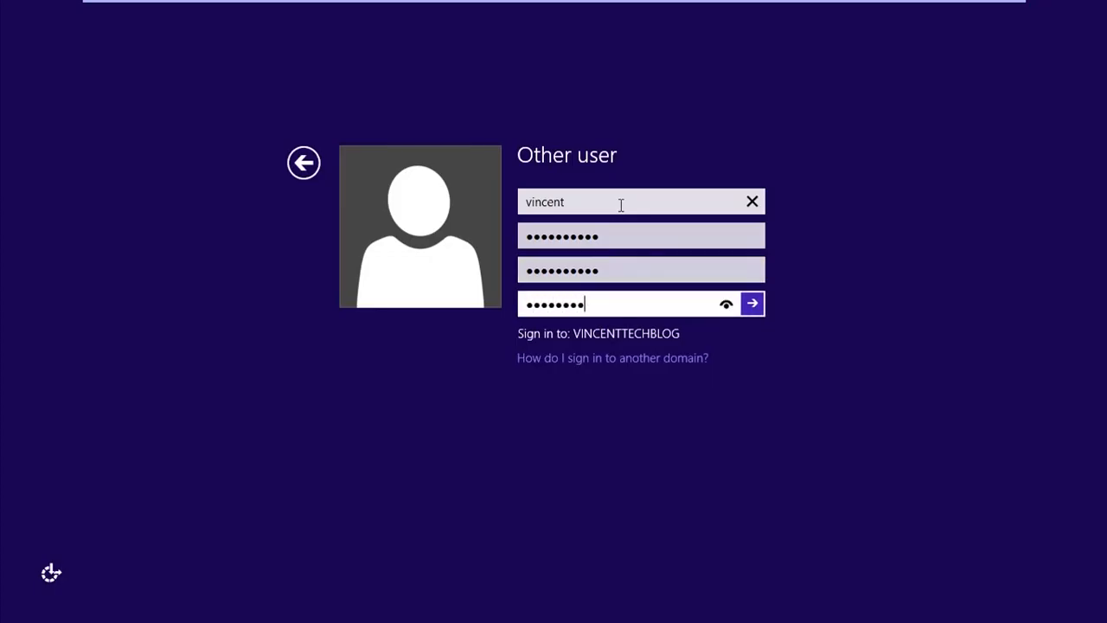
type("•")
key("Return")
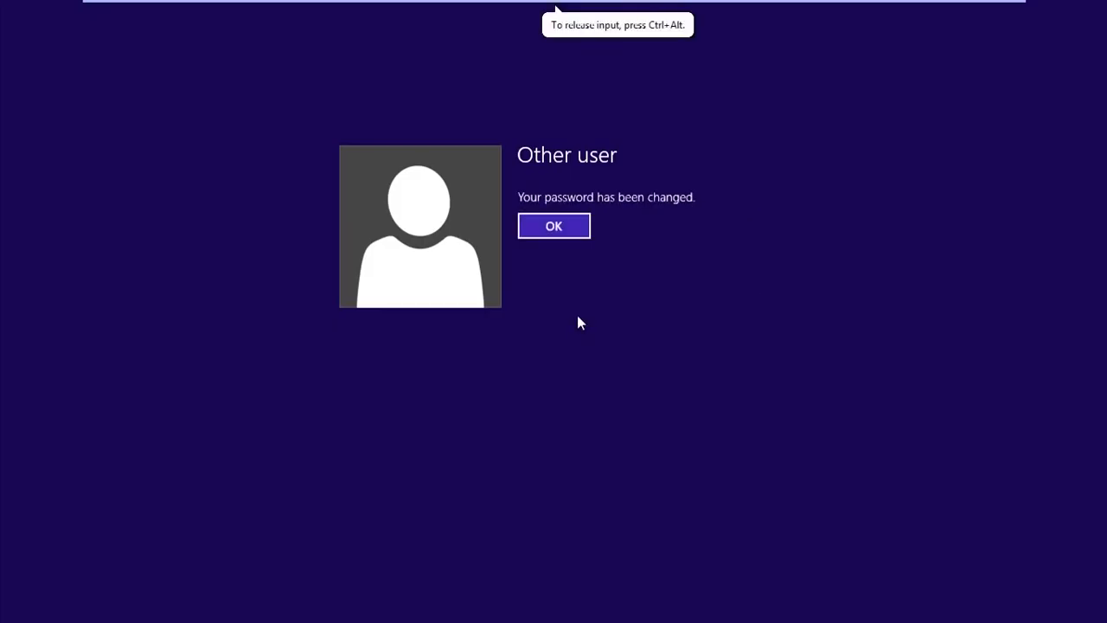
left_click(558, 232)
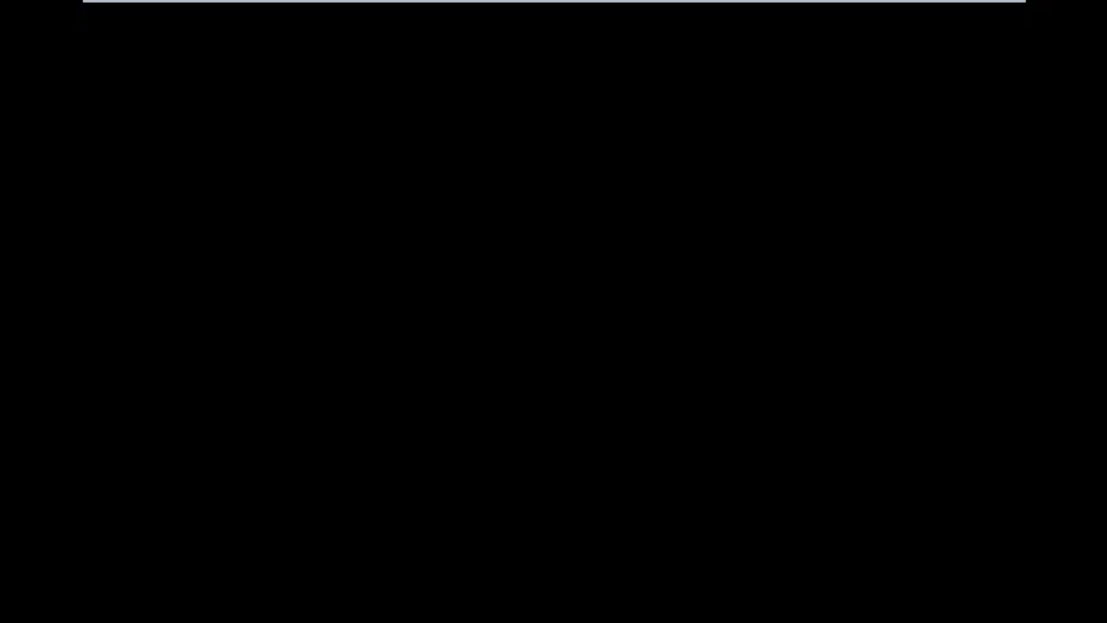
Finish signing in and reach the desktop showing the Mavis Beacon and Mozilla Firefox shortcuts
left_click(554, 10)
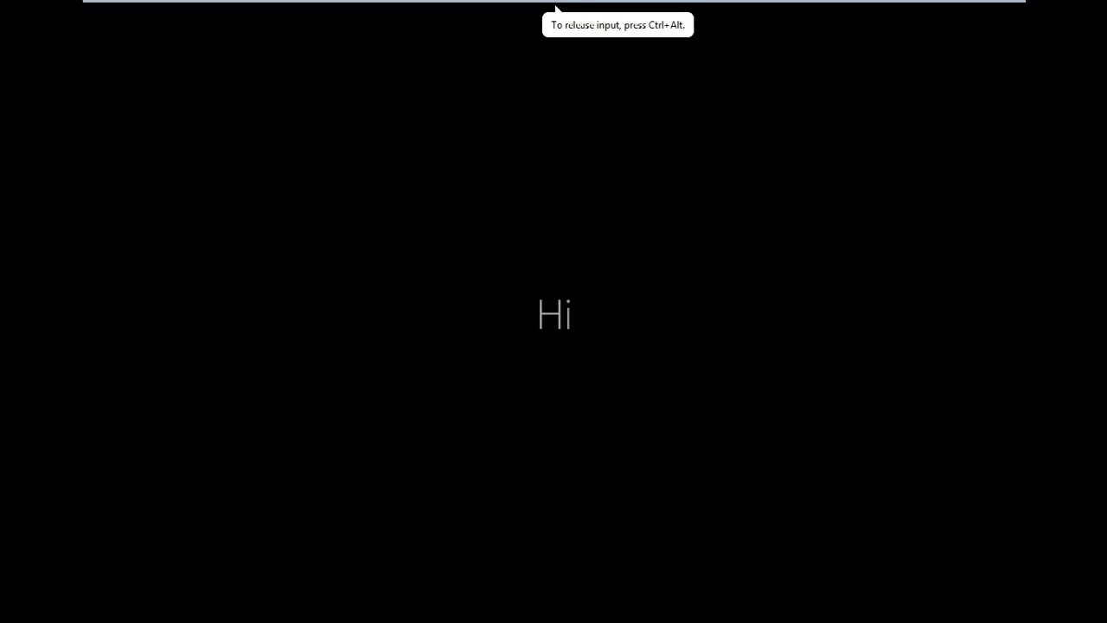
left_click(555, 8)
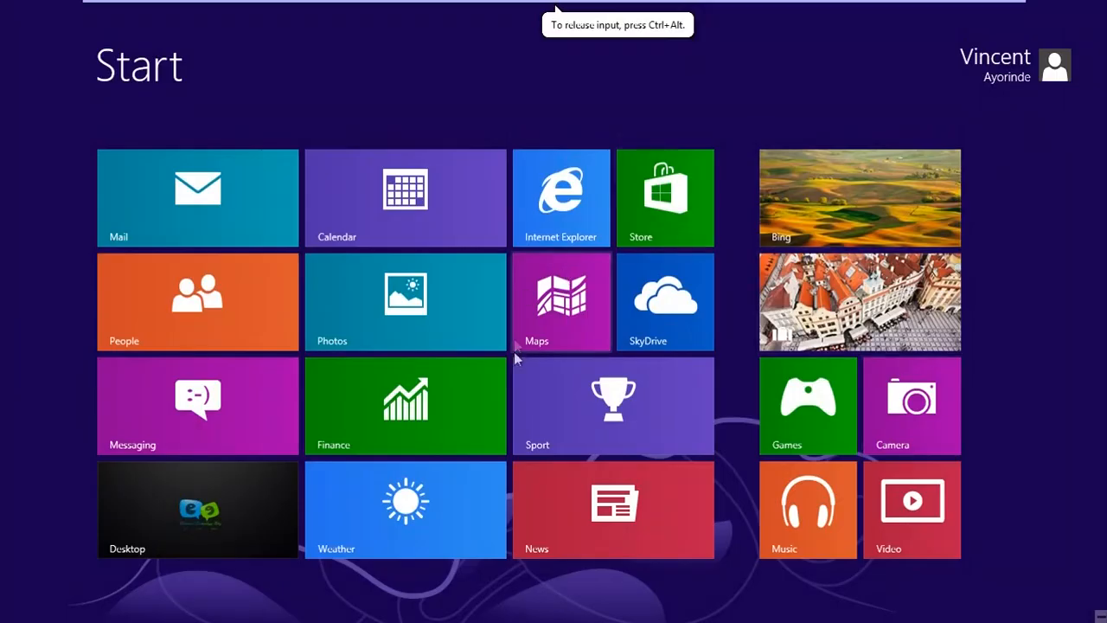
left_click(1037, 74)
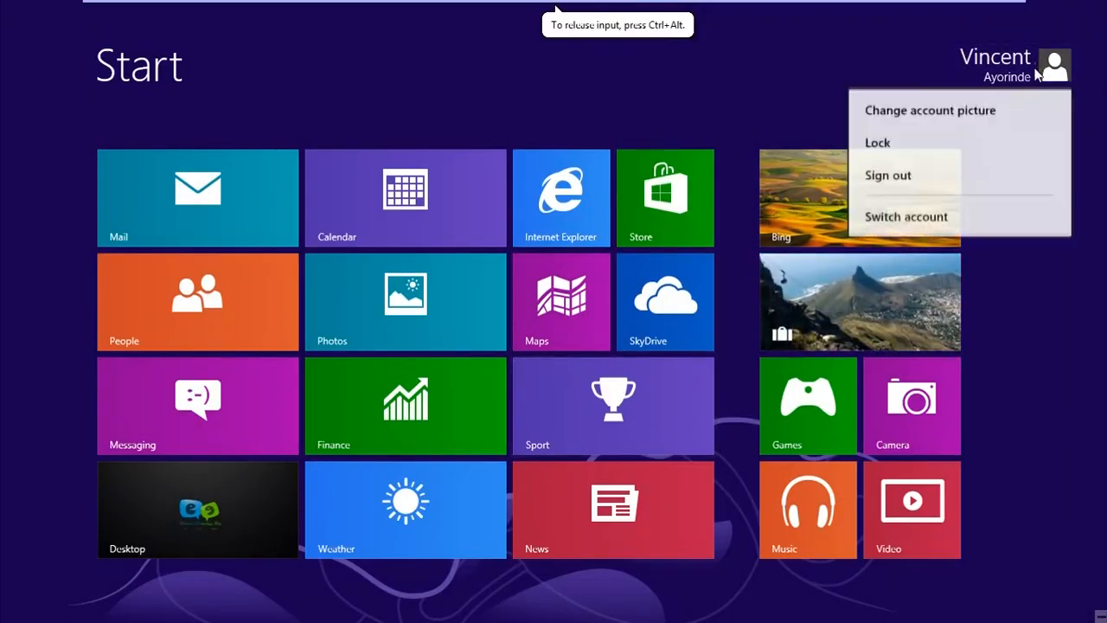
left_click(203, 499)
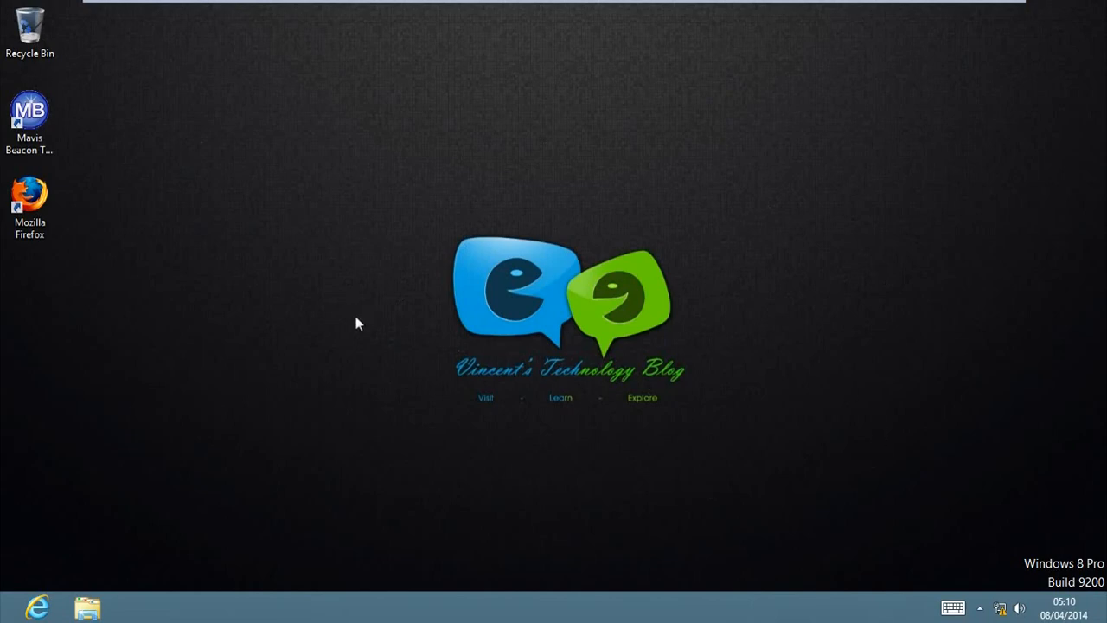
Launch Mozilla Firefox from the desktop and finish the Import Wizard, keeping Firefox Start as home page
left_click_drag(81, 90, 3, 267)
left_click(225, 246)
double_click(29, 199)
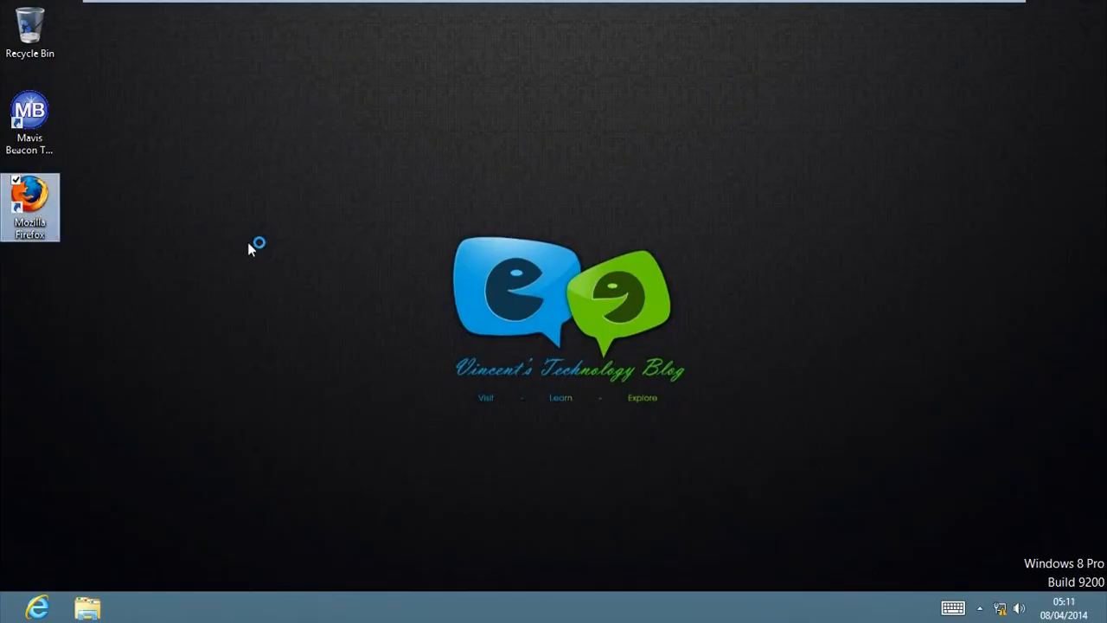
left_click(628, 434)
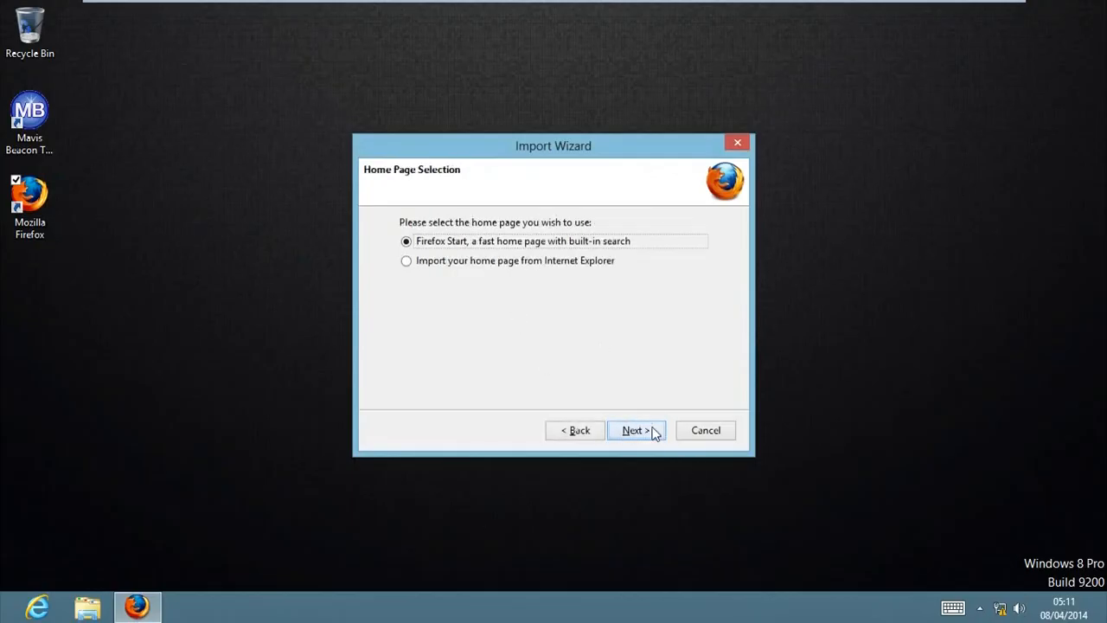
left_click(655, 434)
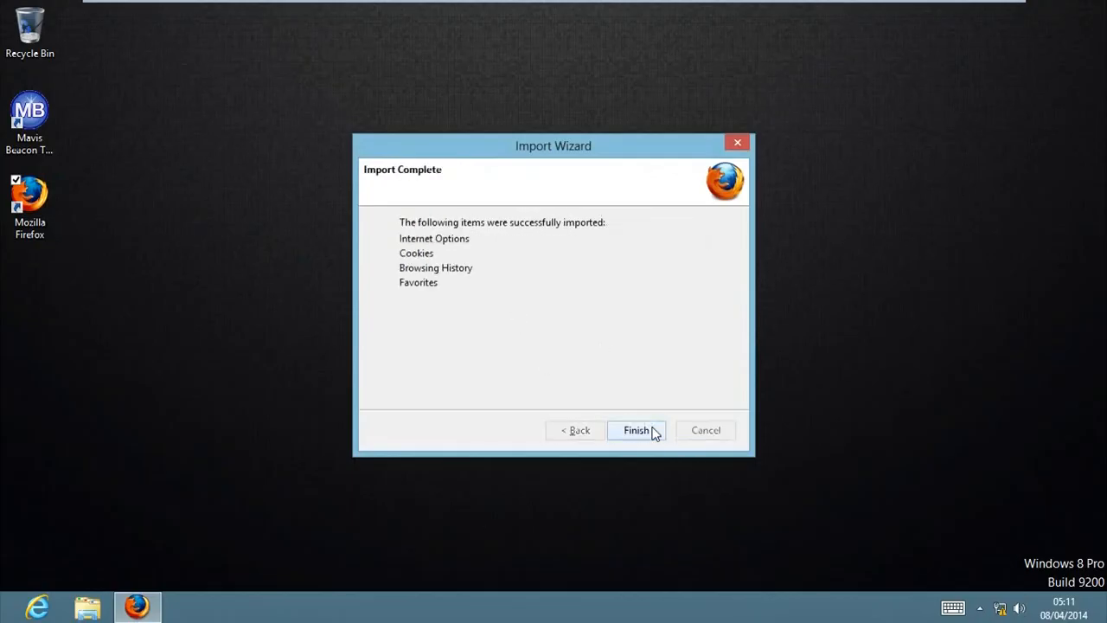
left_click(654, 432)
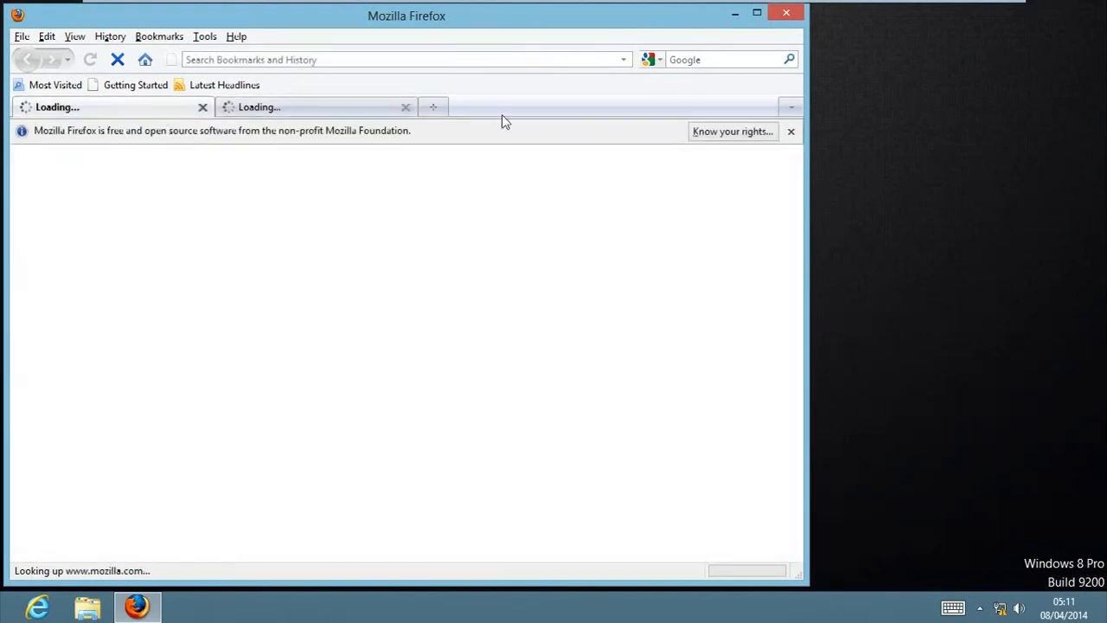
Quit Firefox without saving tabs, returning to the desktop with the Mavis Beacon shortcut
left_click(785, 13)
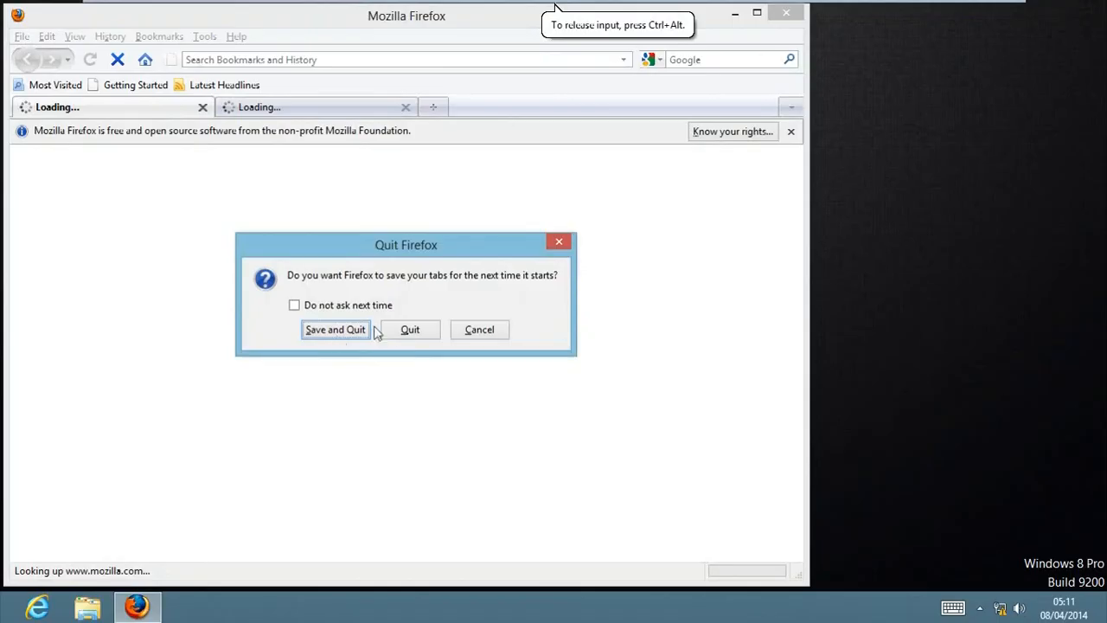
left_click(402, 336)
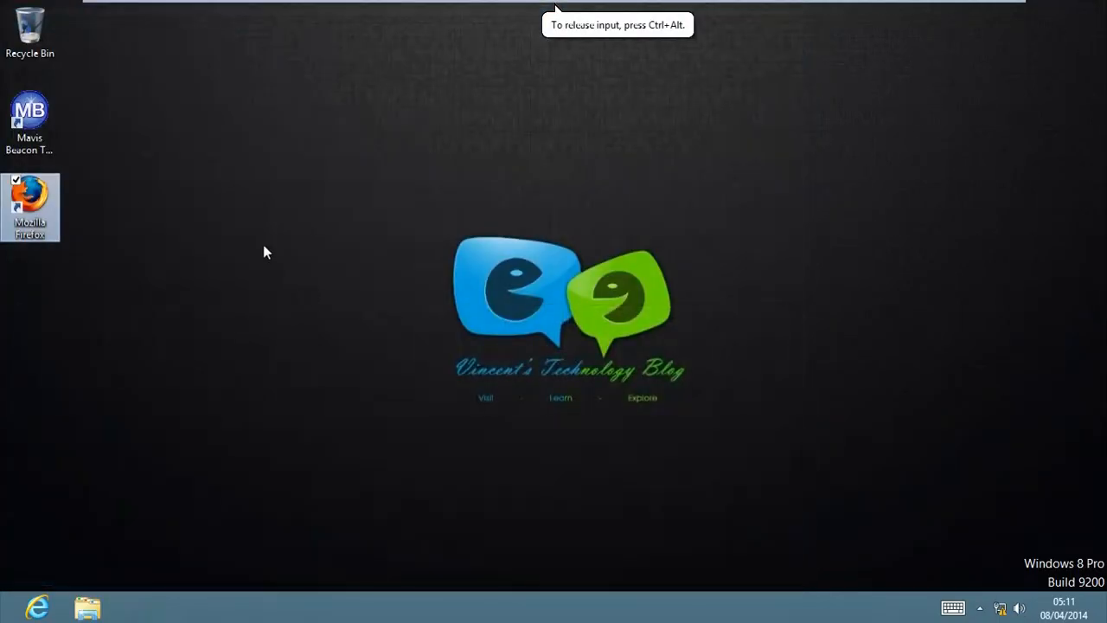
left_click(38, 147)
left_click(134, 182)
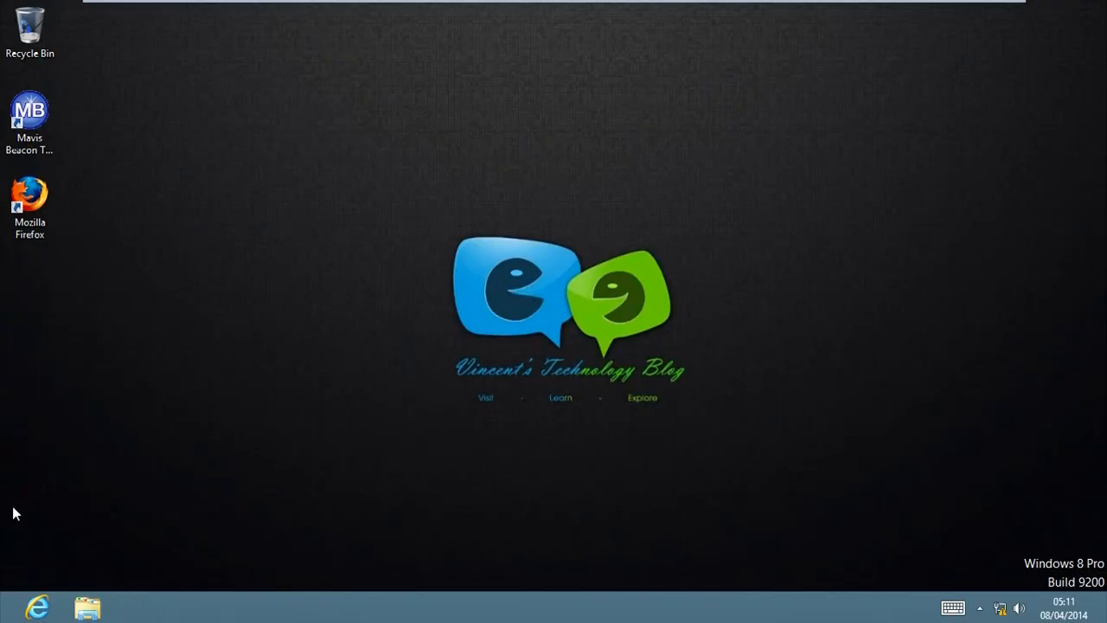
mouse_move(2, 620)
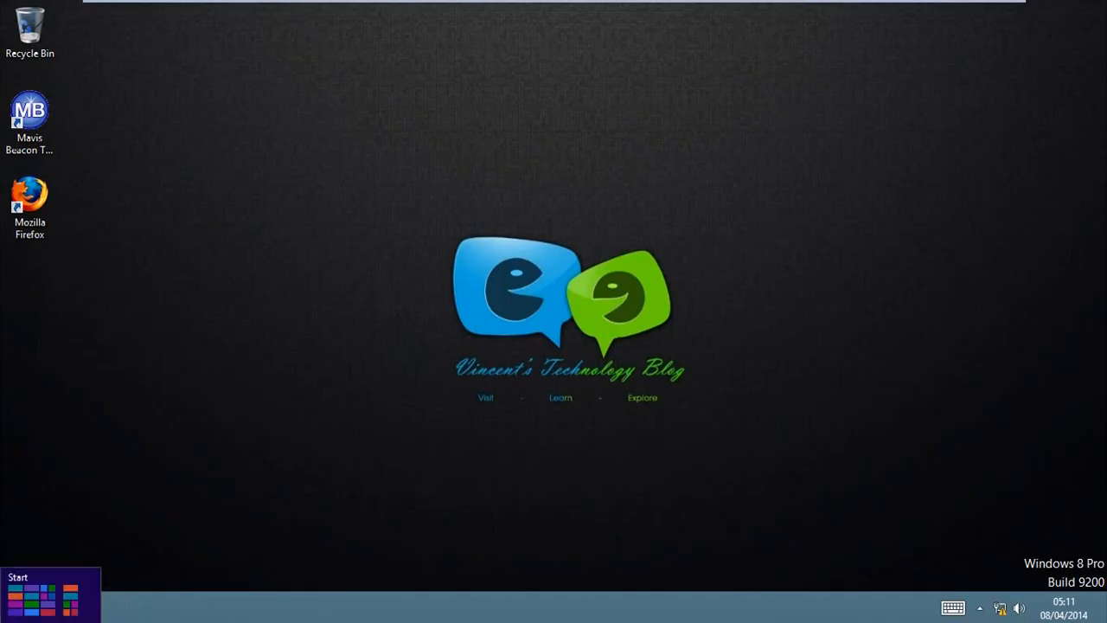
left_click(3, 596)
type("uni")
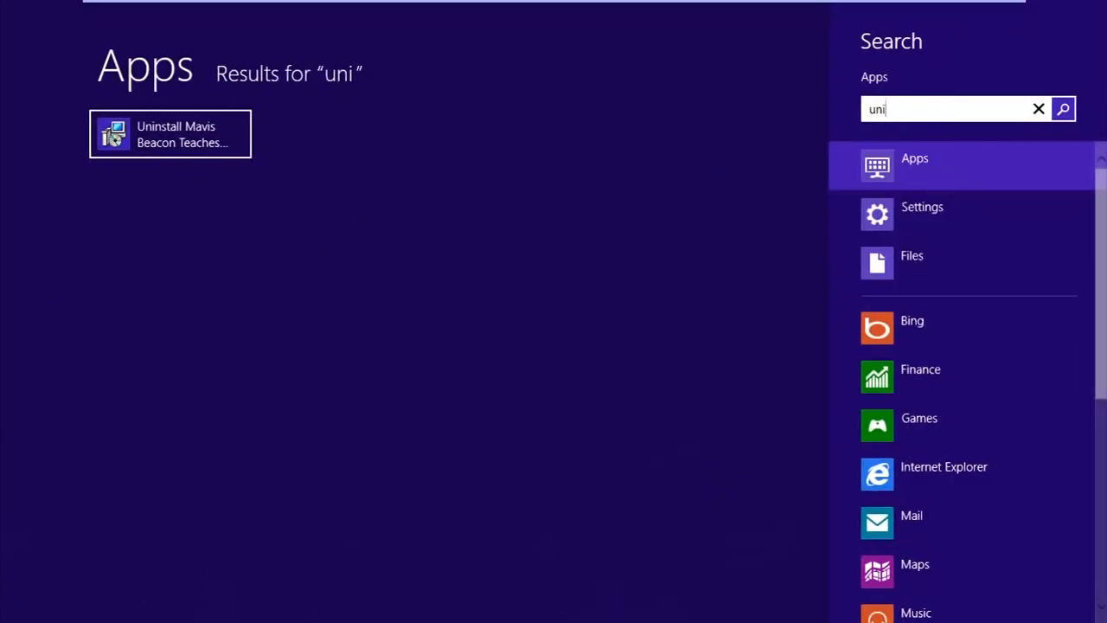
left_click(1043, 216)
left_click(193, 134)
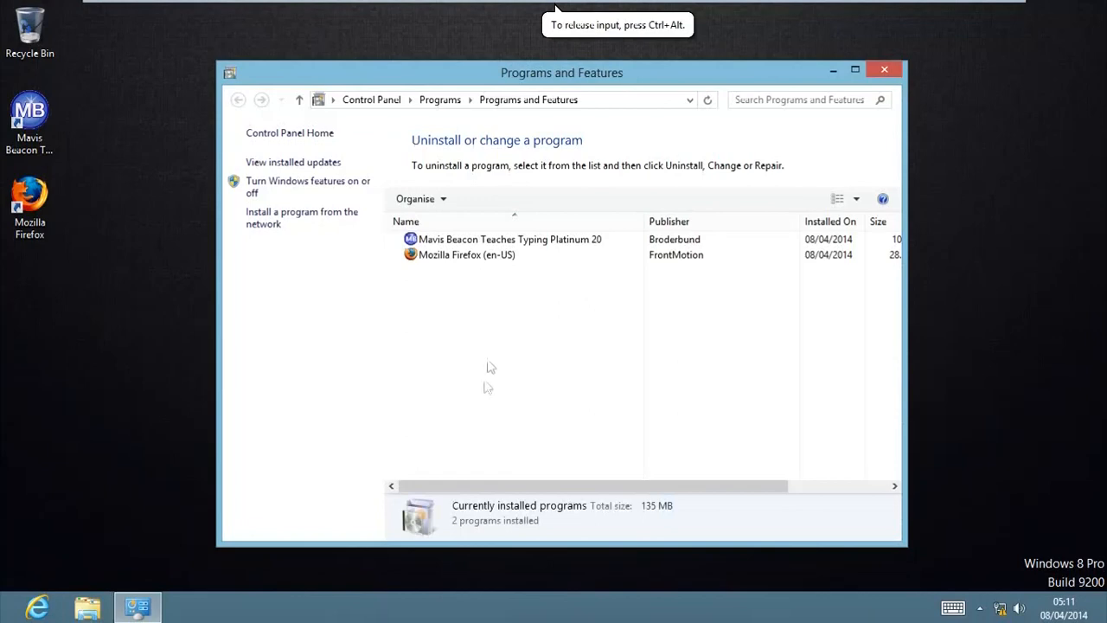
left_click(488, 255)
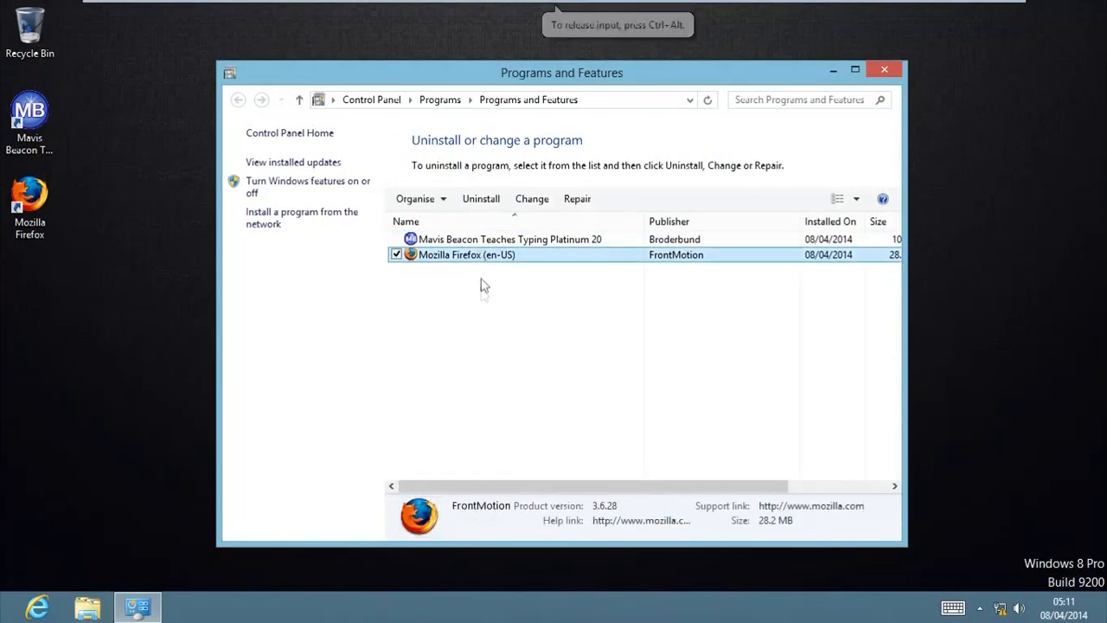
left_click(486, 200)
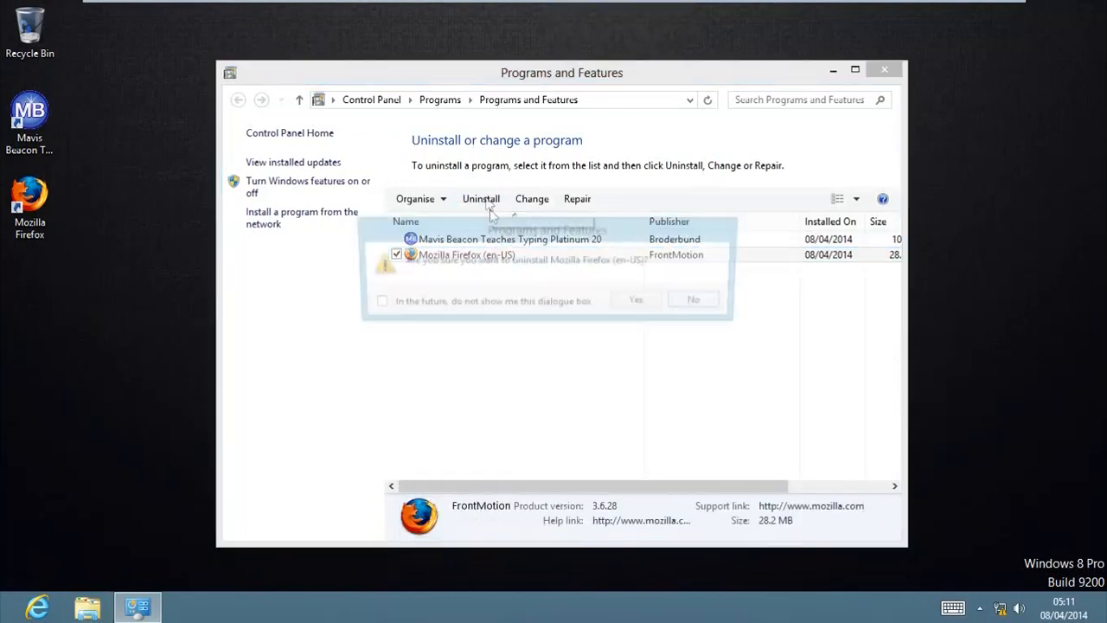
left_click(633, 305)
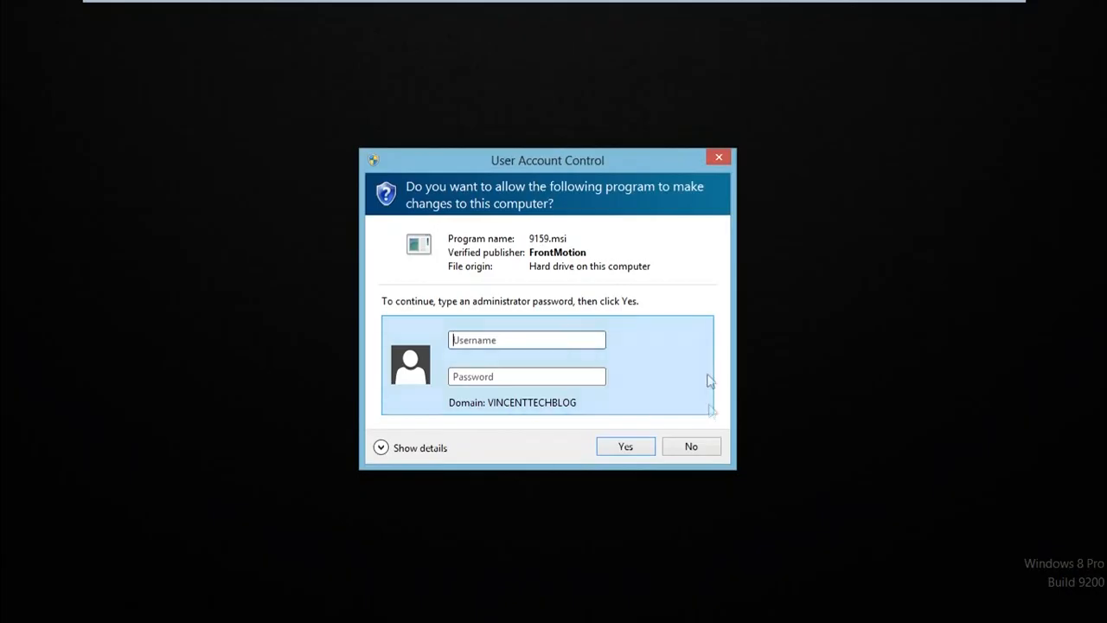
left_click(716, 446)
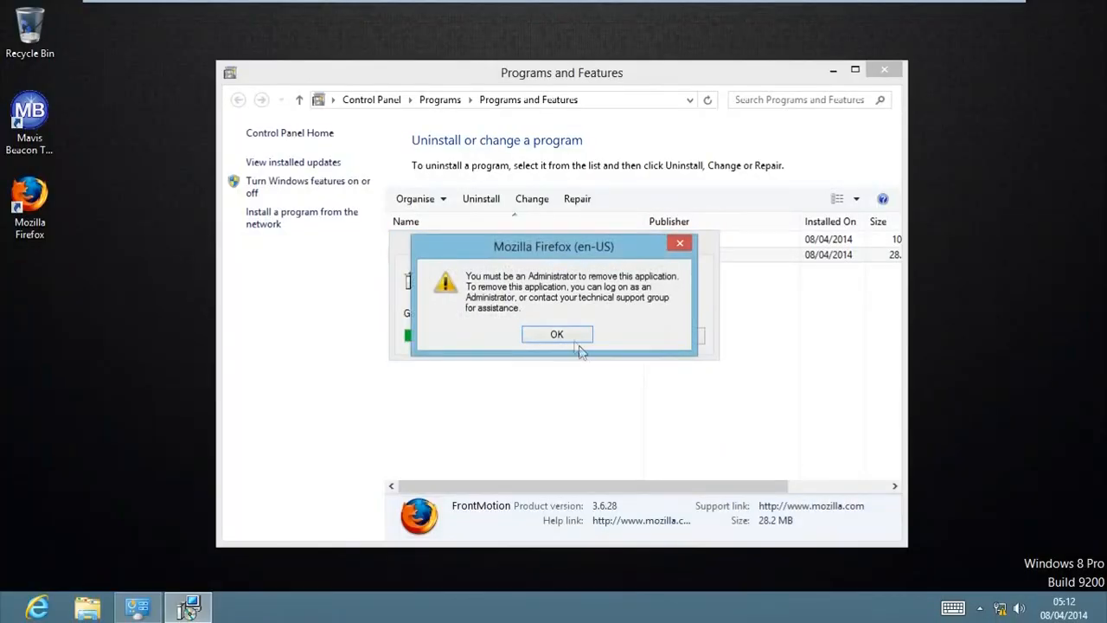
left_click(564, 339)
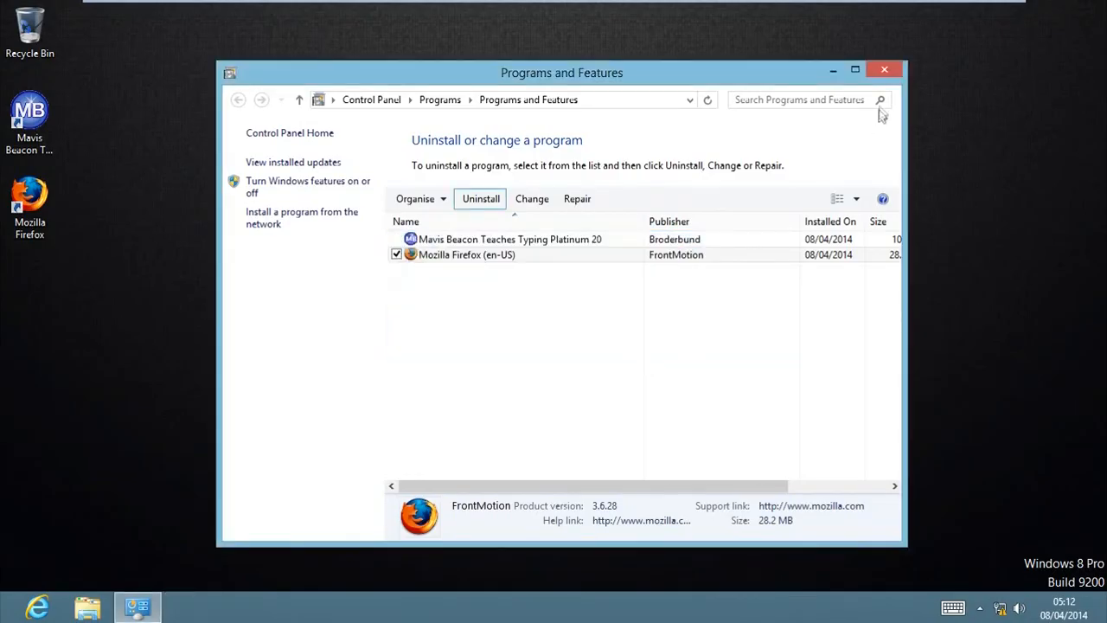
left_click(883, 70)
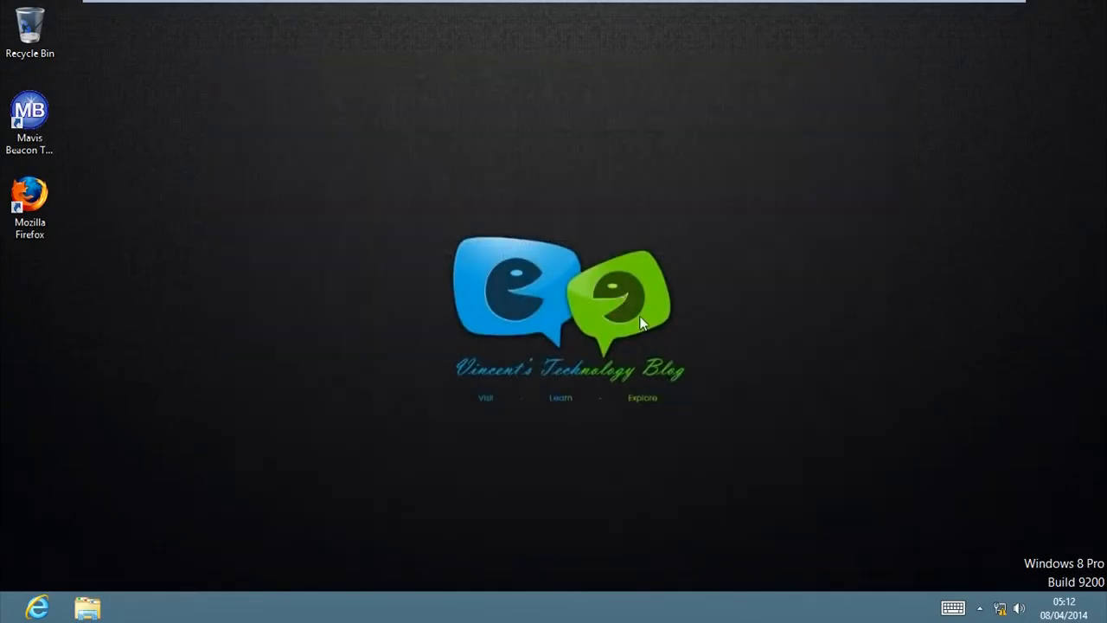